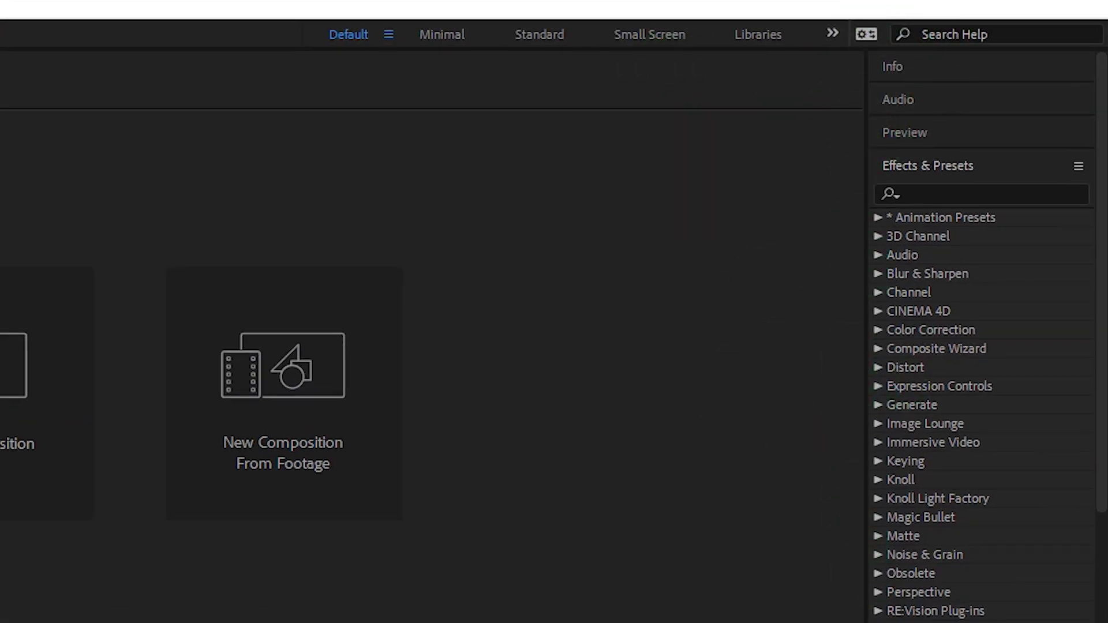
# - Import Earth.jpg, Moon.jpg and Nebula_11.mp4 into the project
pyautogui.click(991, 167)
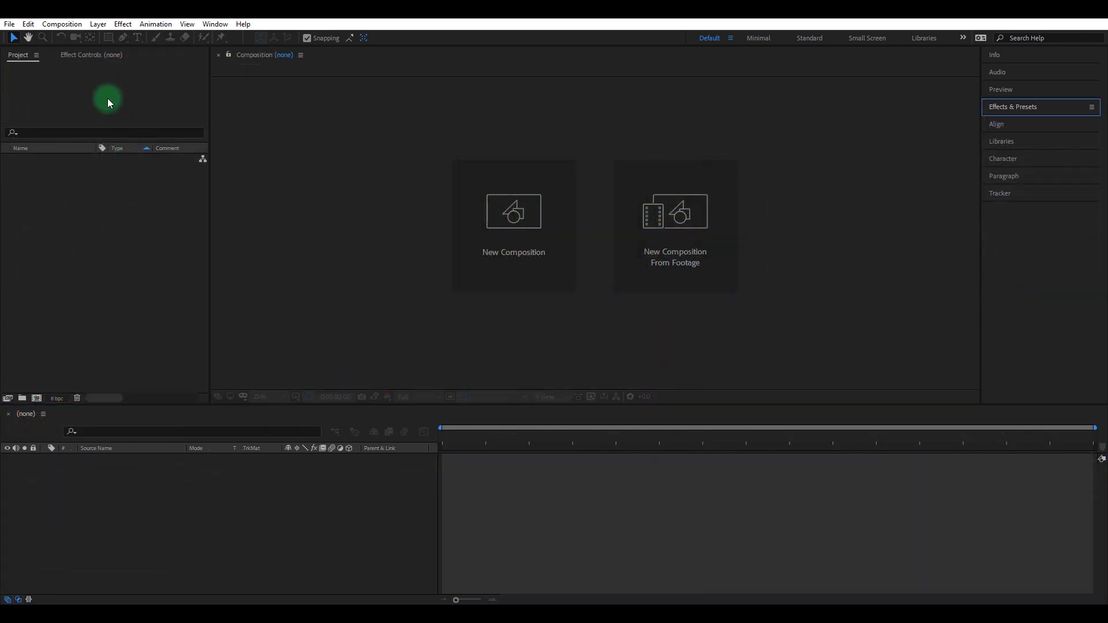
pyautogui.click(7, 25)
pyautogui.click(325, 614)
pyautogui.moveTo(332, 210); pyautogui.dragTo(87, 272)
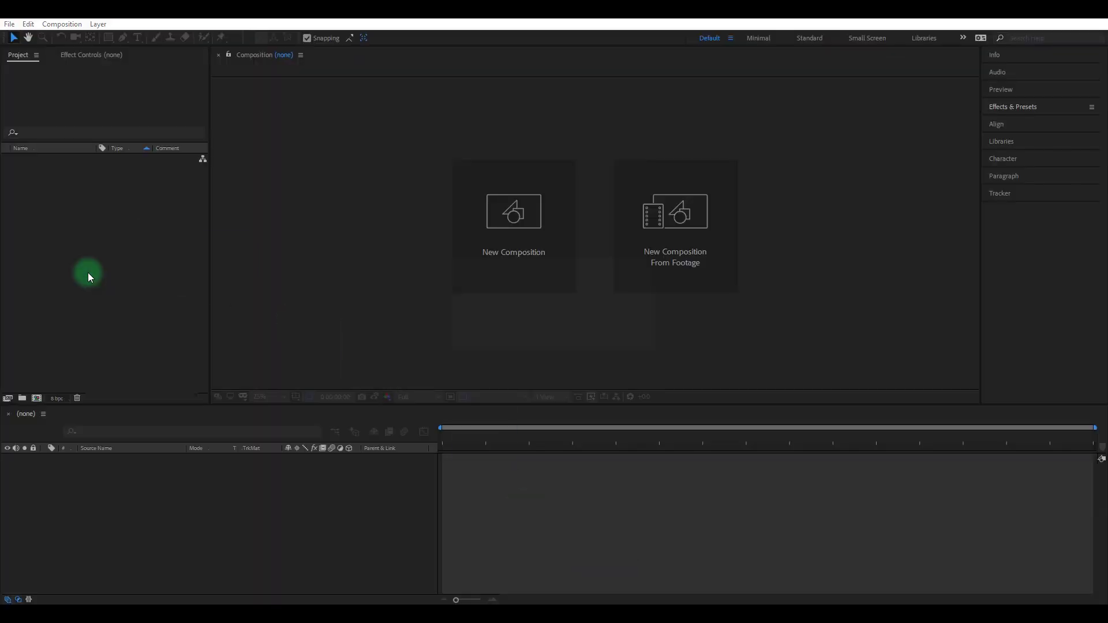
pyautogui.click(82, 258)
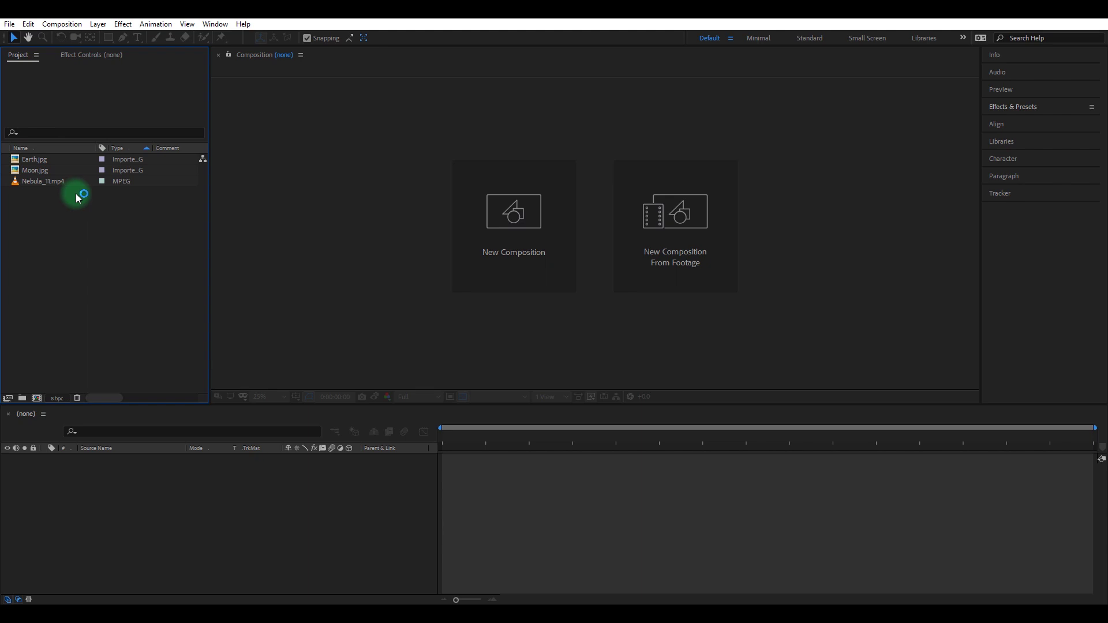
# - Create a 1920 x 1080 px composition at 23.976 frames per second with a 30-second duration and black background
pyautogui.click(42, 162)
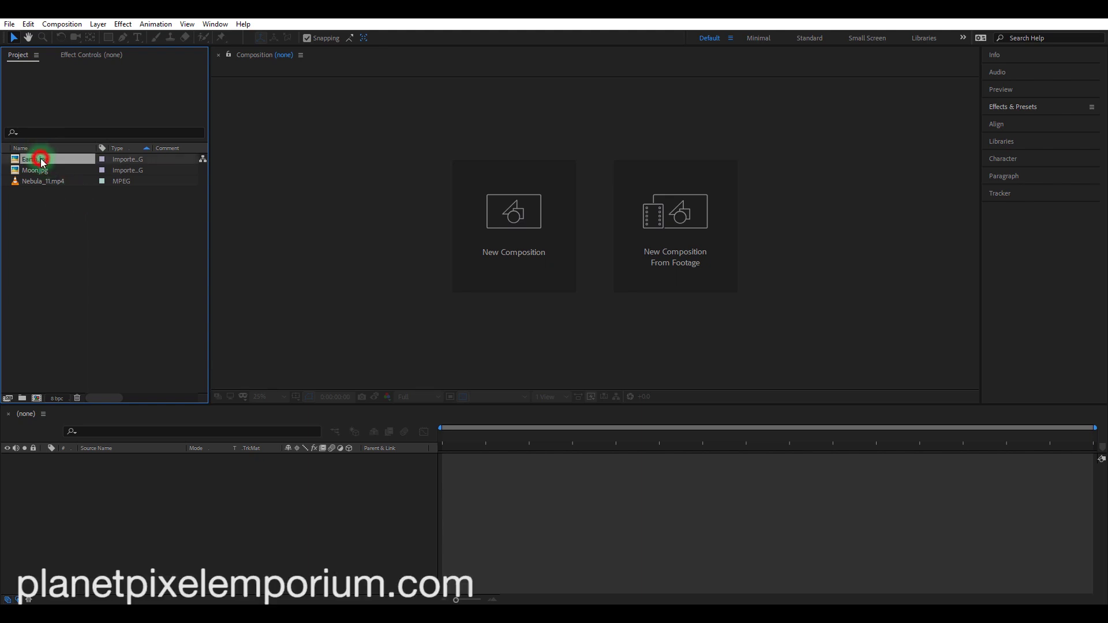
pyautogui.click(96, 242)
pyautogui.click(268, 169)
pyautogui.click(62, 24)
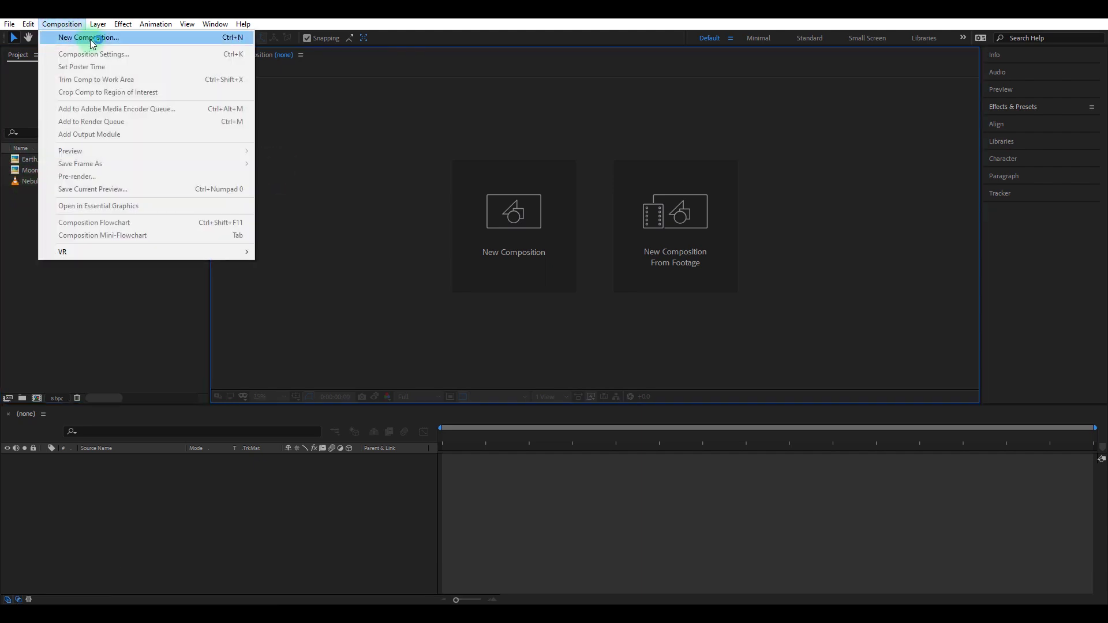
pyautogui.click(89, 37)
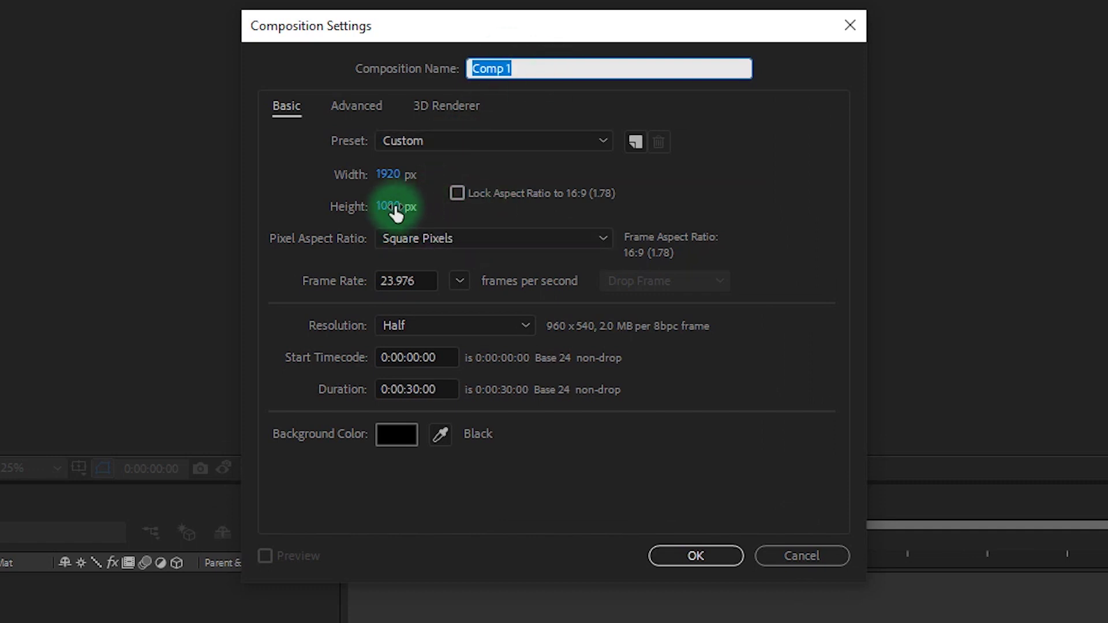
pyautogui.click(716, 558)
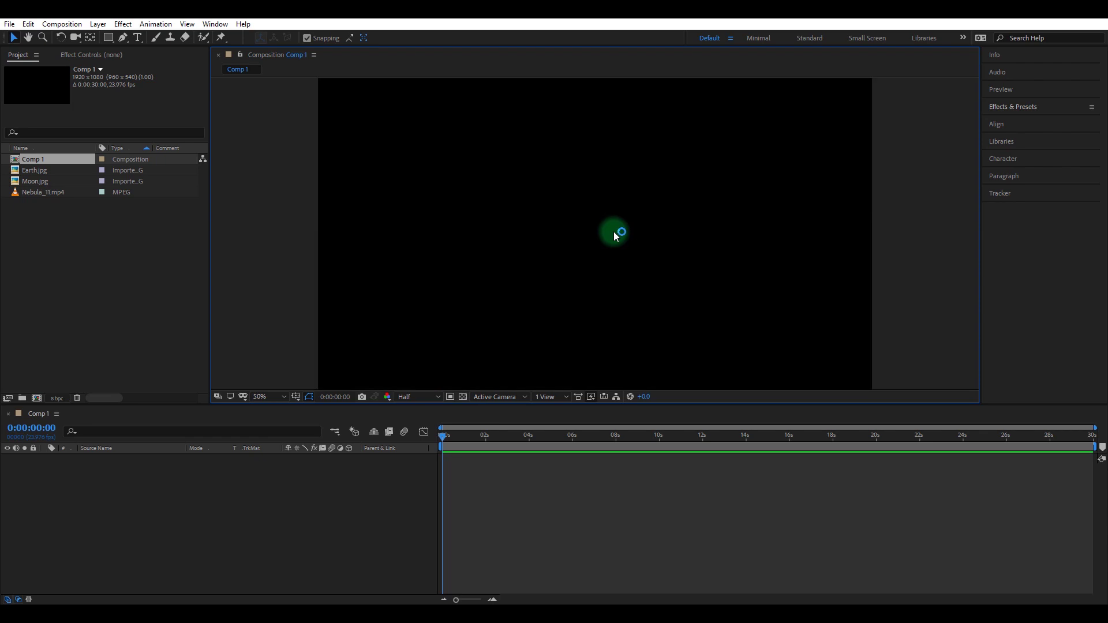
# - Add Earth.jpg to the composition as a layer and fit it to the composition width
pyautogui.click(36, 171)
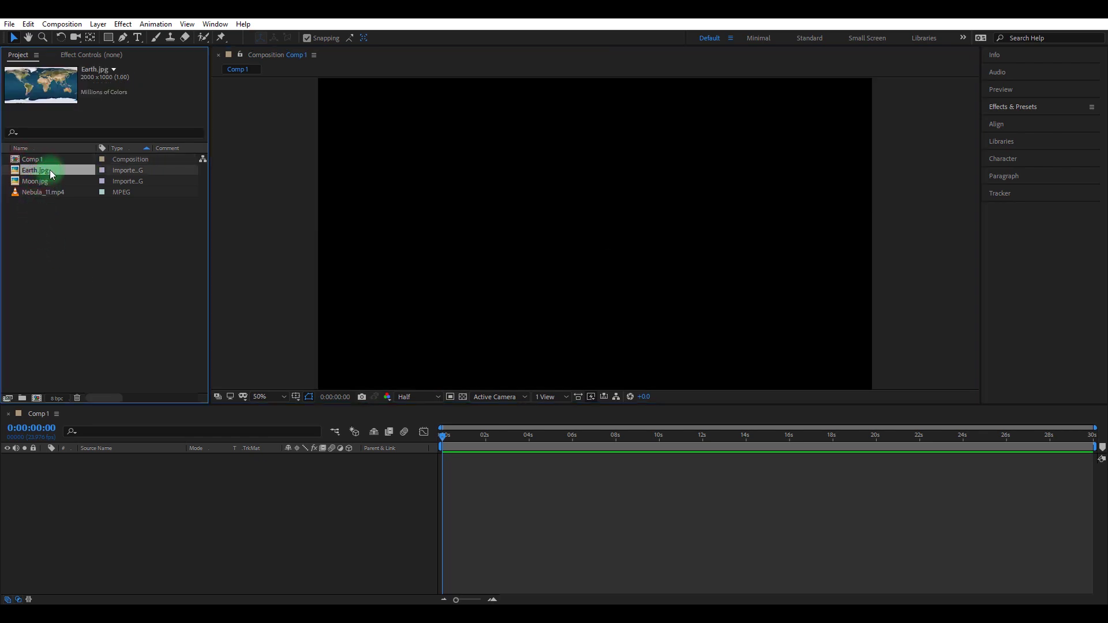
pyautogui.moveTo(30, 175); pyautogui.dragTo(128, 485)
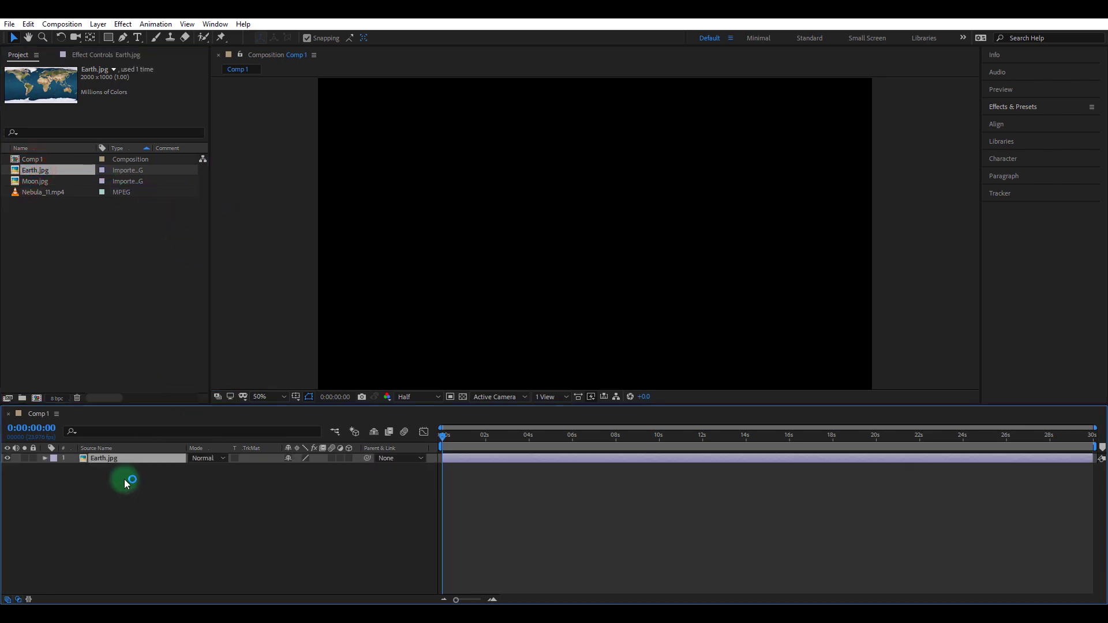
pyautogui.press(',')
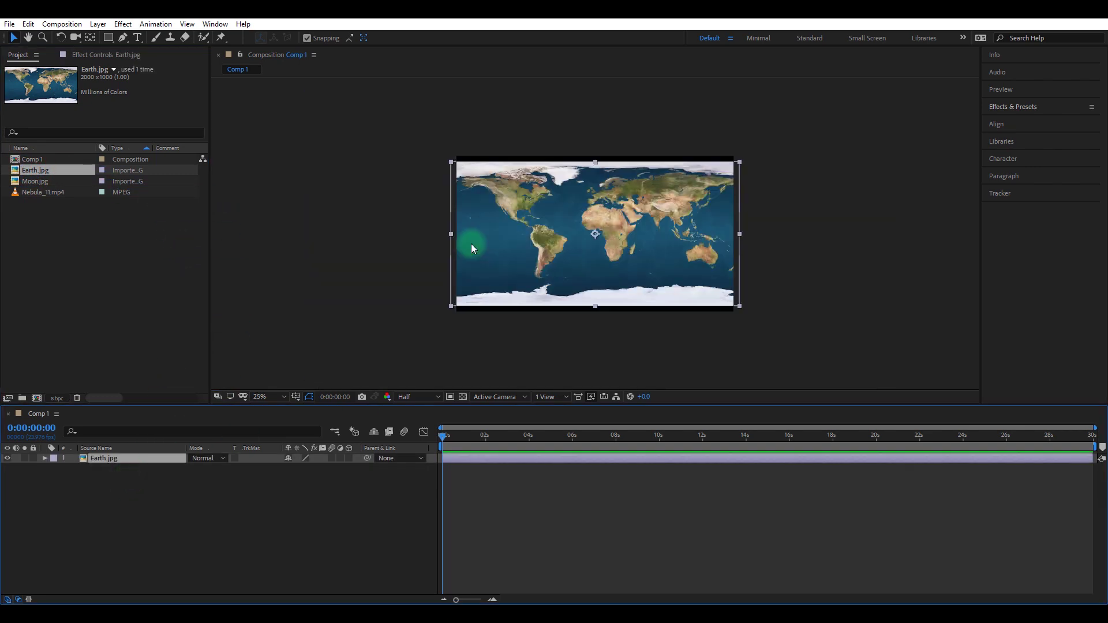
pyautogui.press('.')
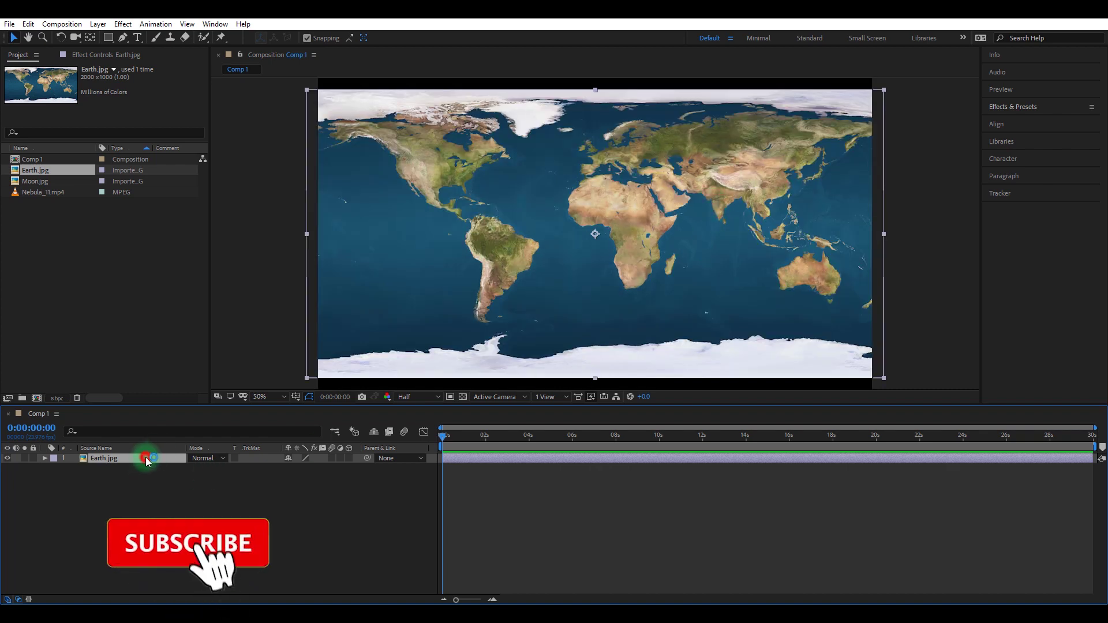
pyautogui.rightClick(652, 247)
pyautogui.moveTo(761, 311)
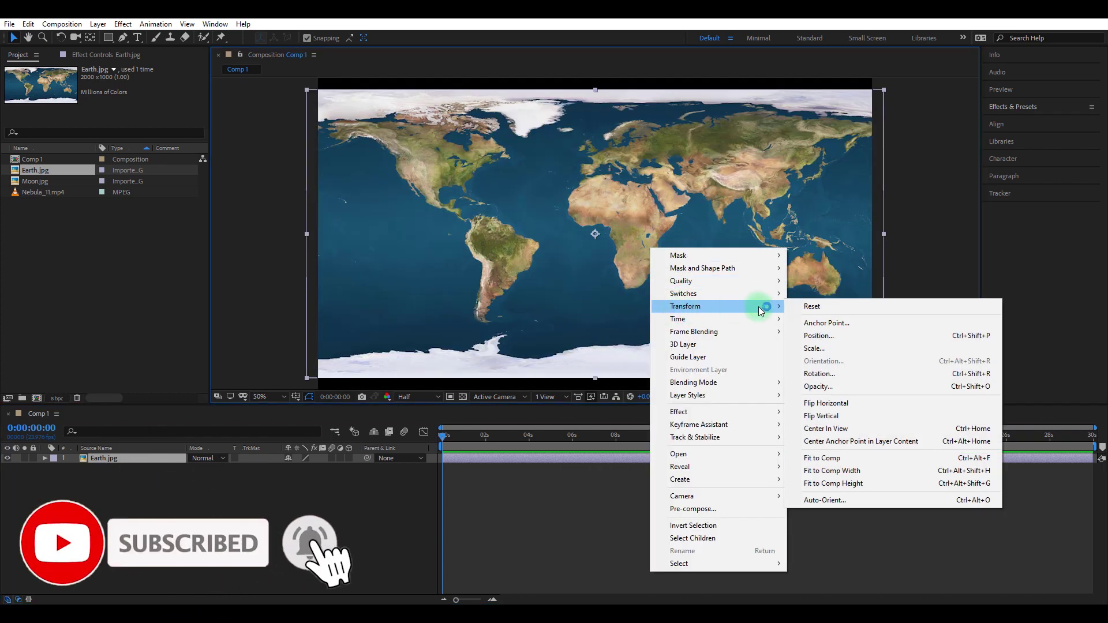
pyautogui.click(864, 470)
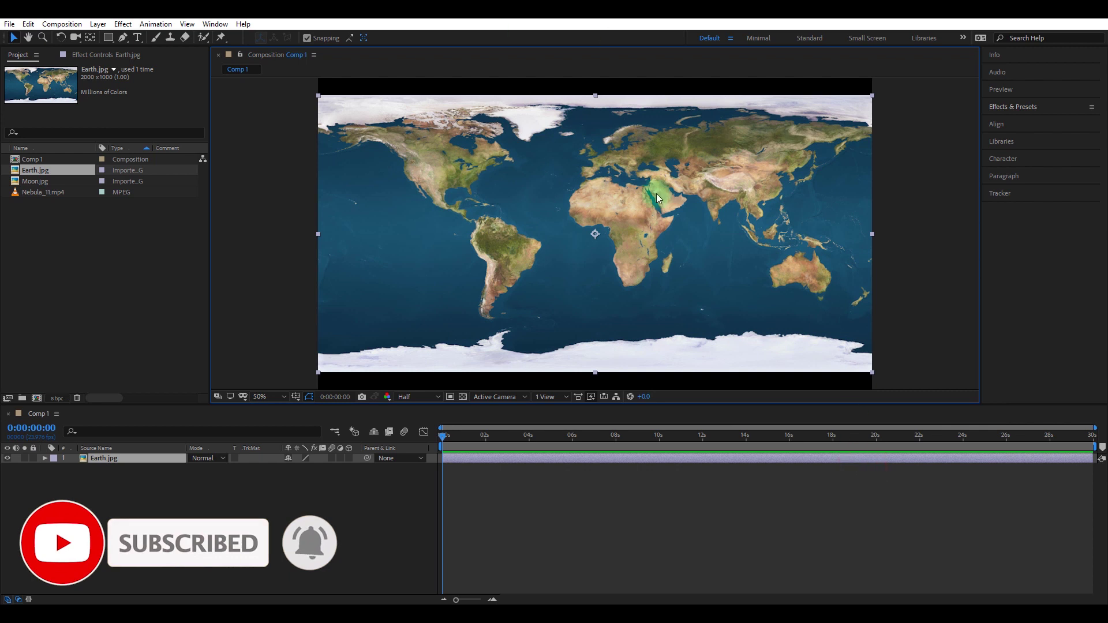
# - Add Moon.jpg below the Earth layer, hide Earth, and fit the Moon layer to the composition width
pyautogui.click(272, 178)
pyautogui.moveTo(45, 181); pyautogui.dragTo(173, 495)
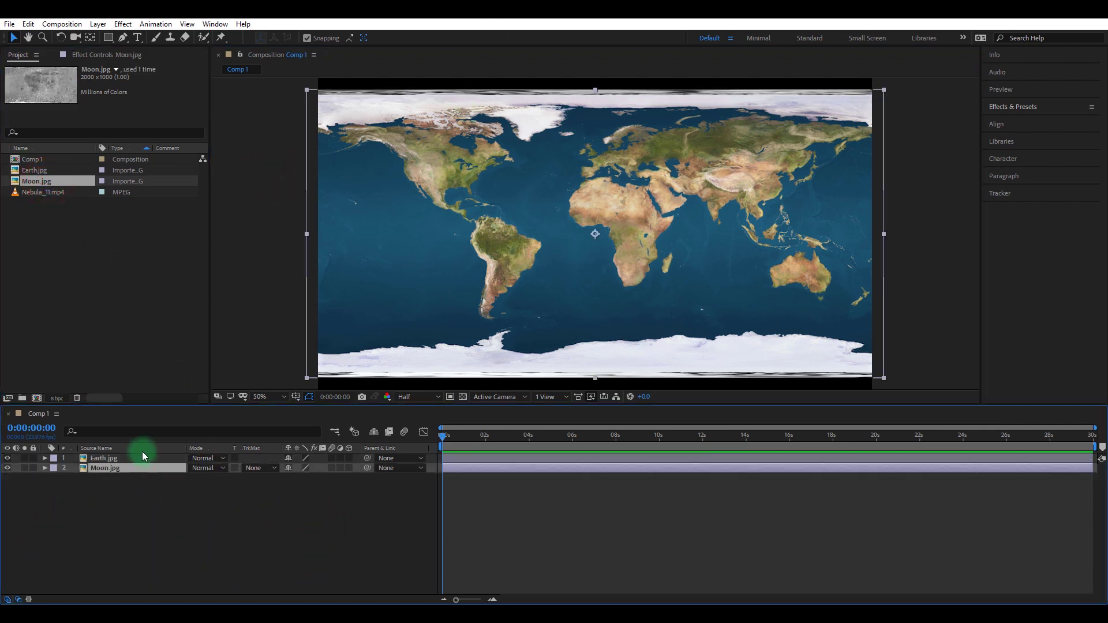
pyautogui.click(7, 458)
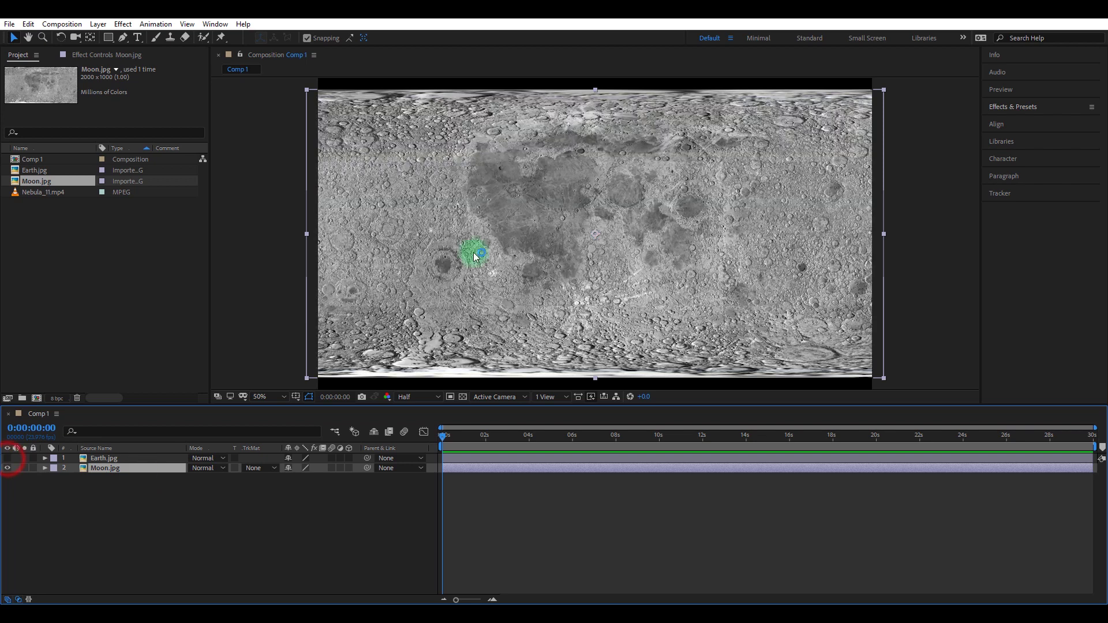
pyautogui.click(144, 469)
pyautogui.rightClick(525, 286)
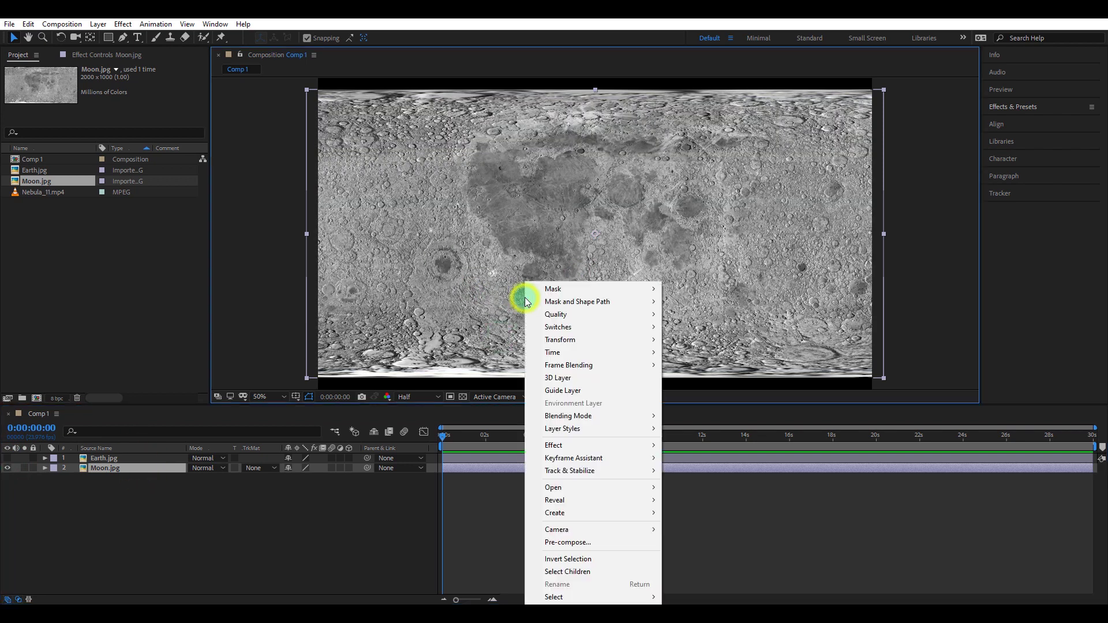
pyautogui.moveTo(613, 353)
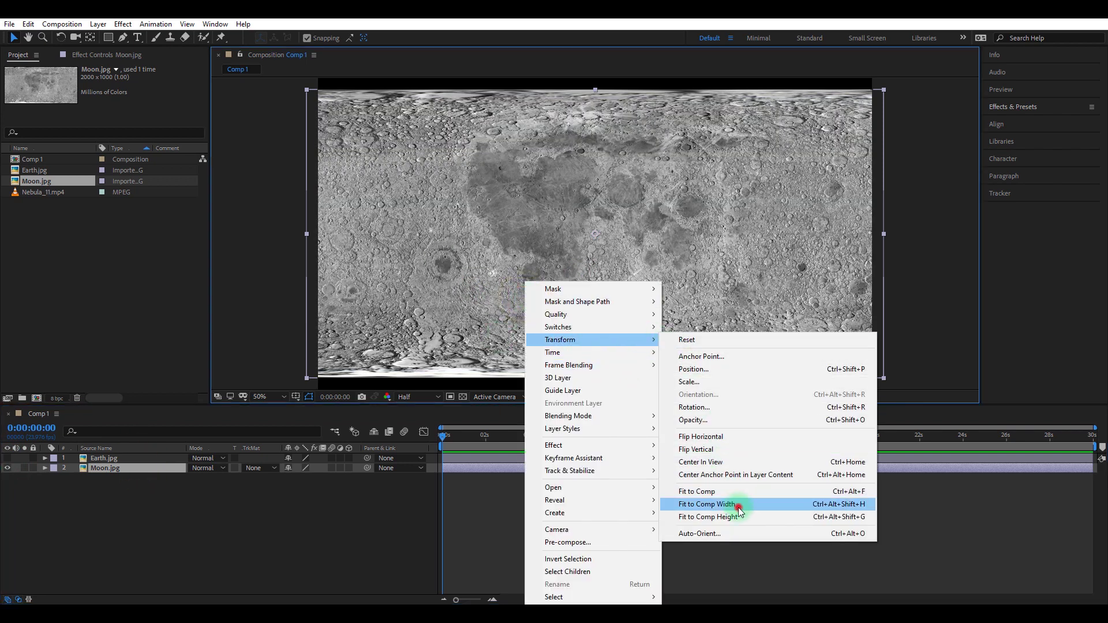
pyautogui.click(738, 506)
pyautogui.click(243, 521)
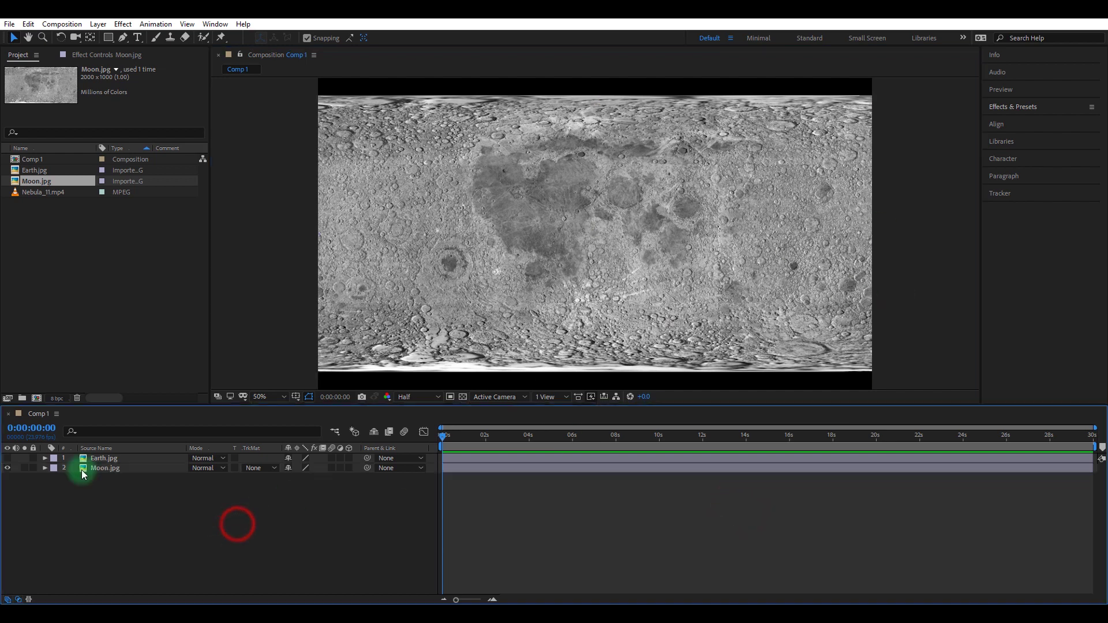
# - Show the Earth layer, hide the Moon layer, and apply the CC Sphere effect to Earth.jpg
pyautogui.click(7, 458)
pyautogui.click(7, 468)
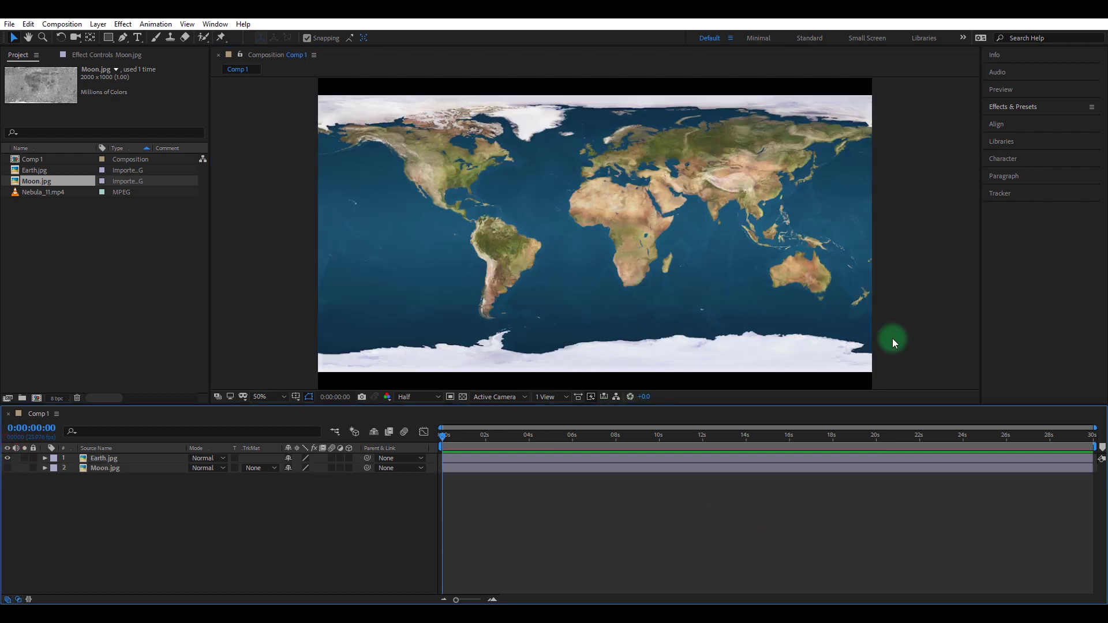
pyautogui.click(1041, 109)
pyautogui.click(1024, 121)
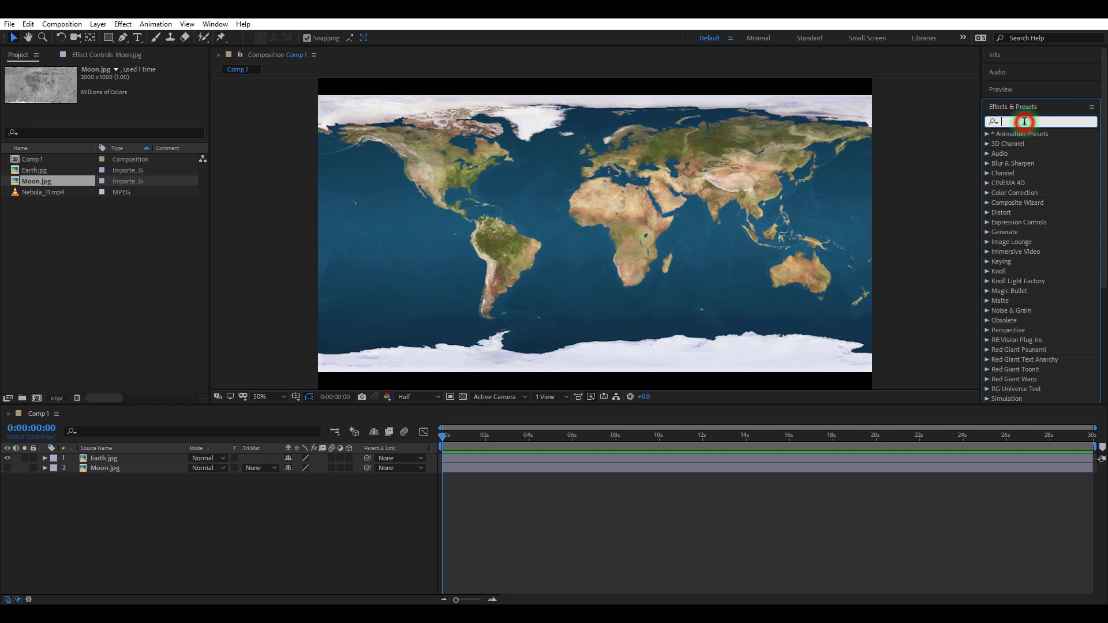
pyautogui.write('cc sp')
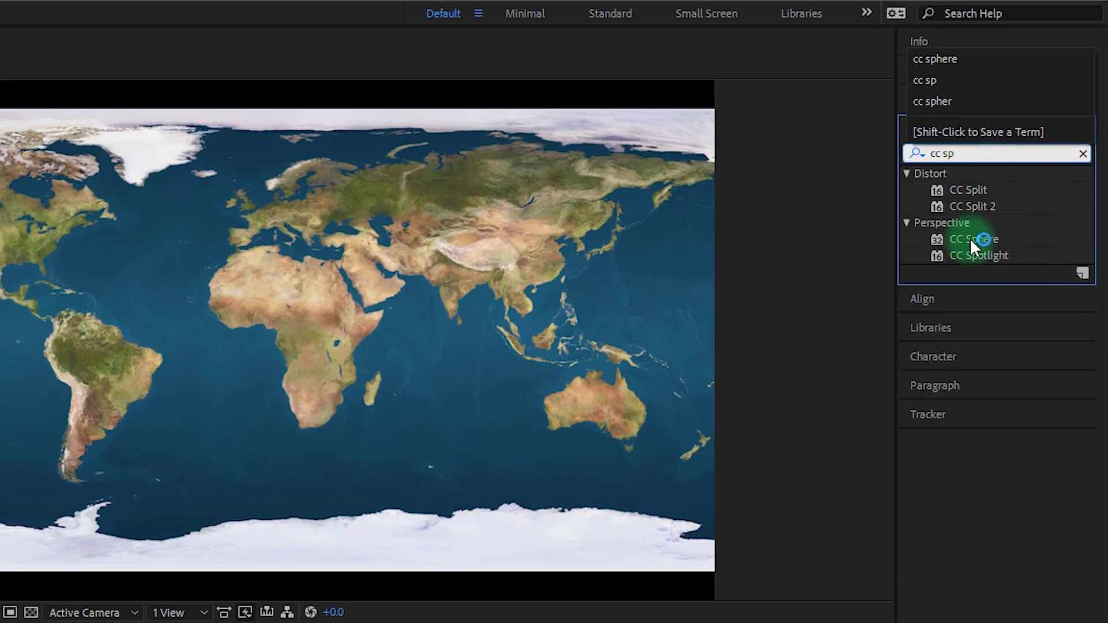
pyautogui.moveTo(996, 238); pyautogui.dragTo(348, 286)
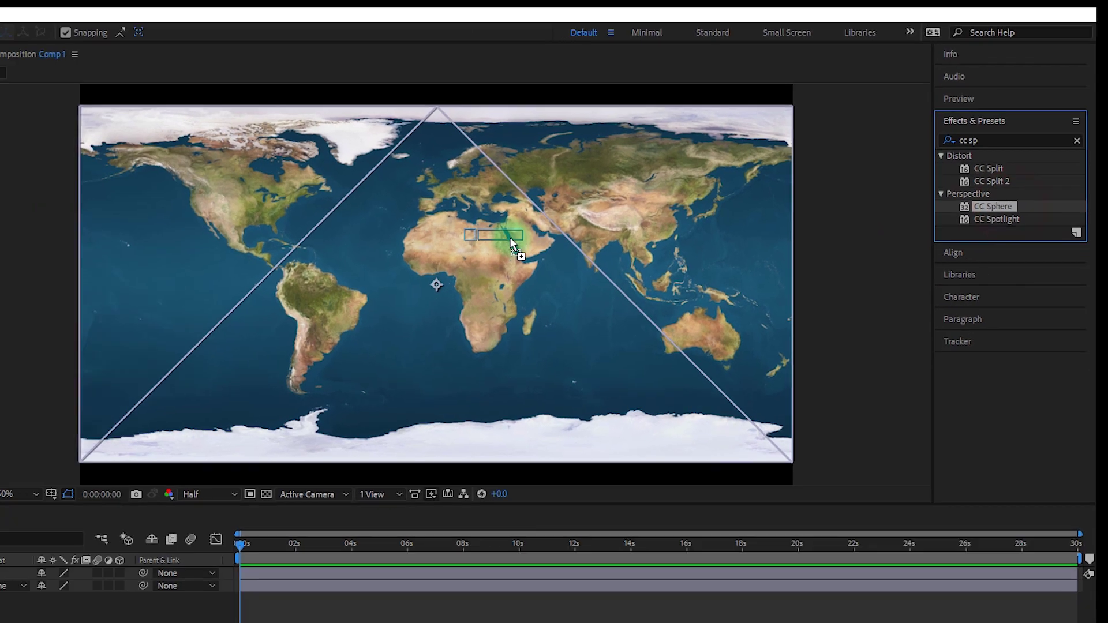
pyautogui.moveTo(510, 243); pyautogui.dragTo(0, 578)
pyautogui.moveTo(132, 462); pyautogui.dragTo(134, 459)
pyautogui.click(623, 244)
pyautogui.click(450, 232)
pyautogui.click(562, 213)
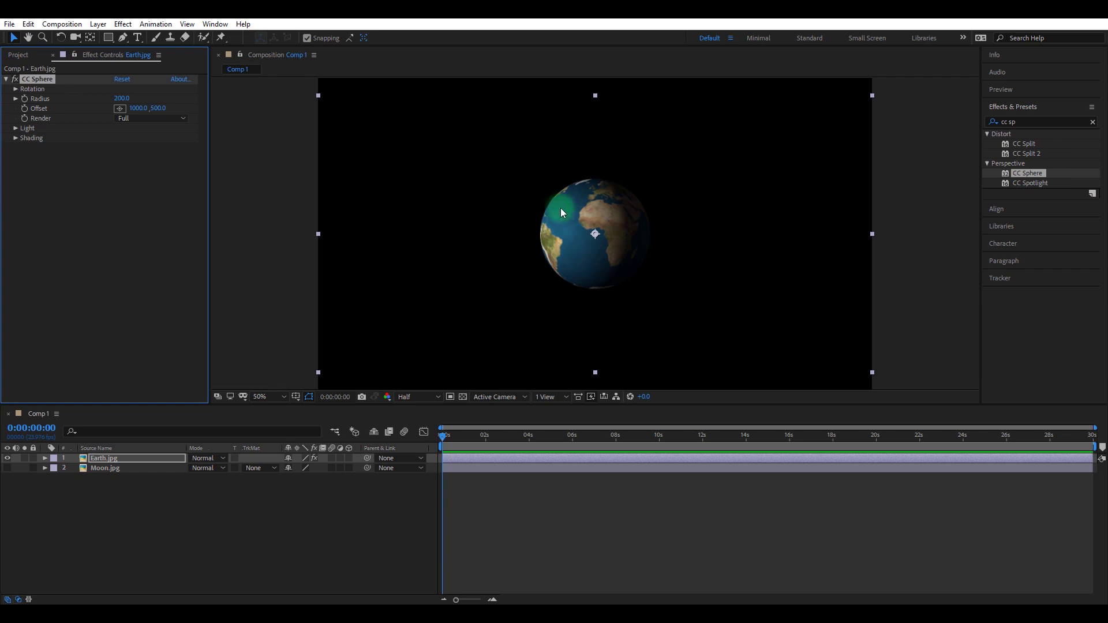
# - Apply the CC Sphere effect to the Moon layer with Earth hidden, leaving both layers visible
pyautogui.click(8, 457)
pyautogui.click(7, 458)
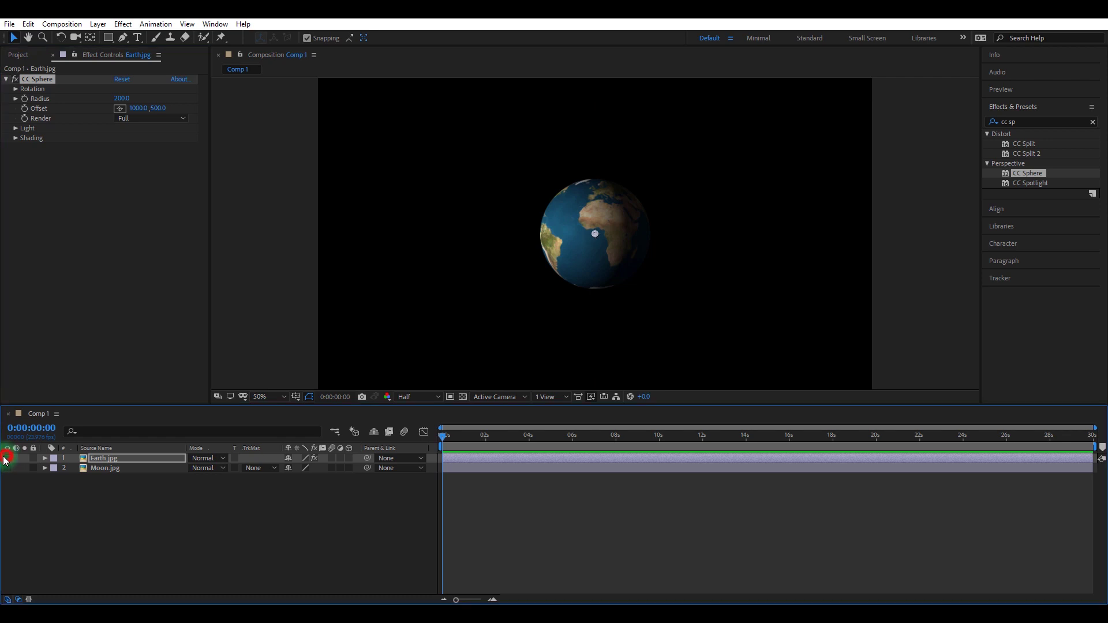
pyautogui.click(5, 469)
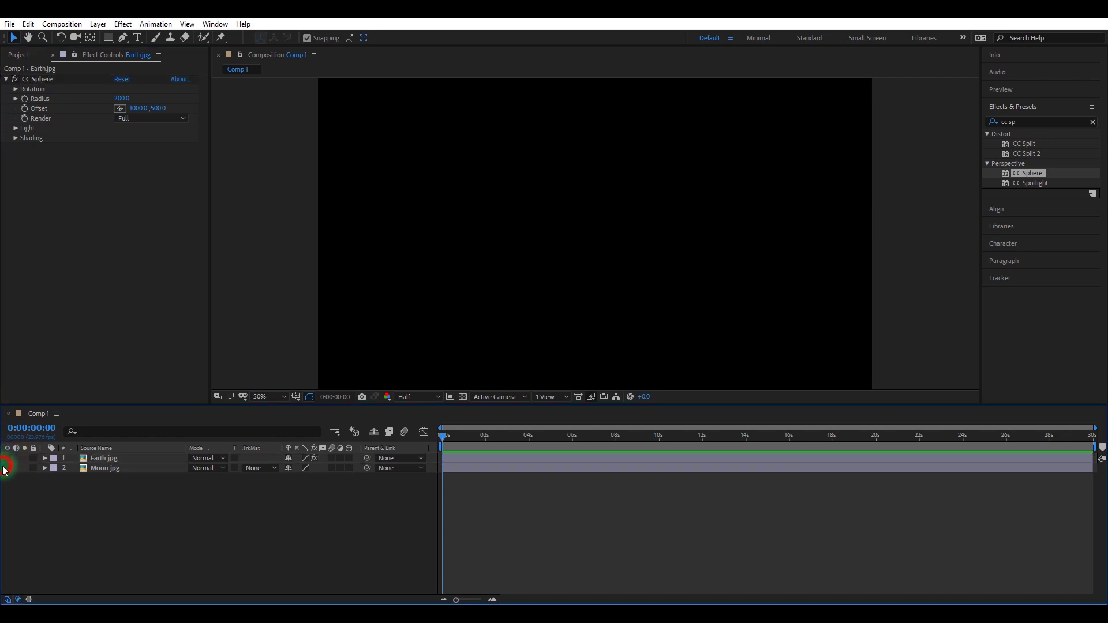
pyautogui.click(7, 468)
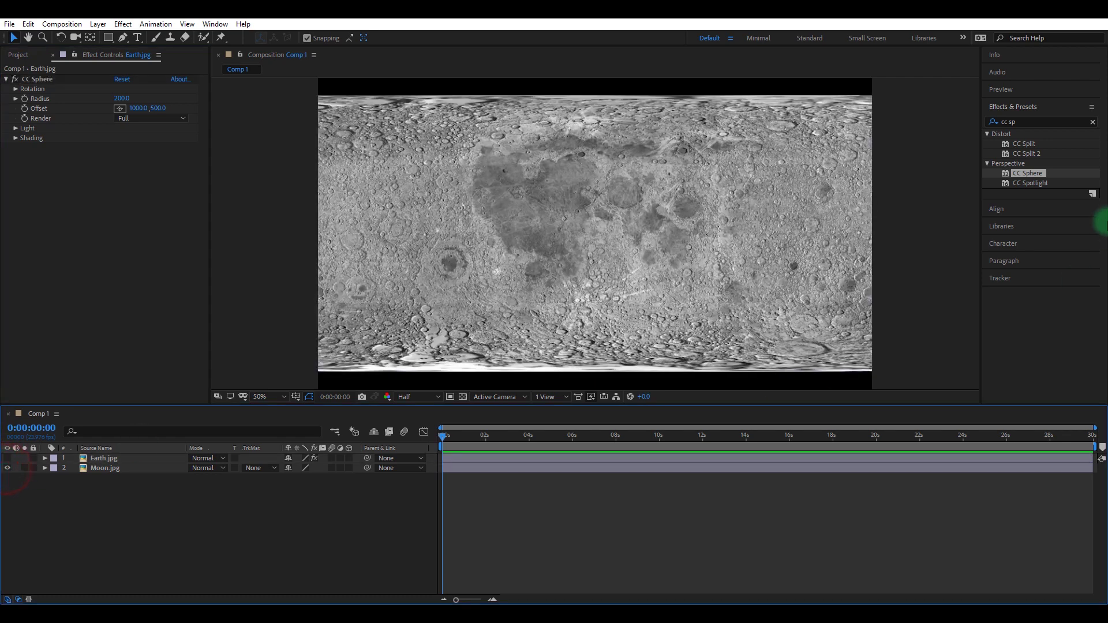
pyautogui.moveTo(1027, 172); pyautogui.dragTo(587, 210)
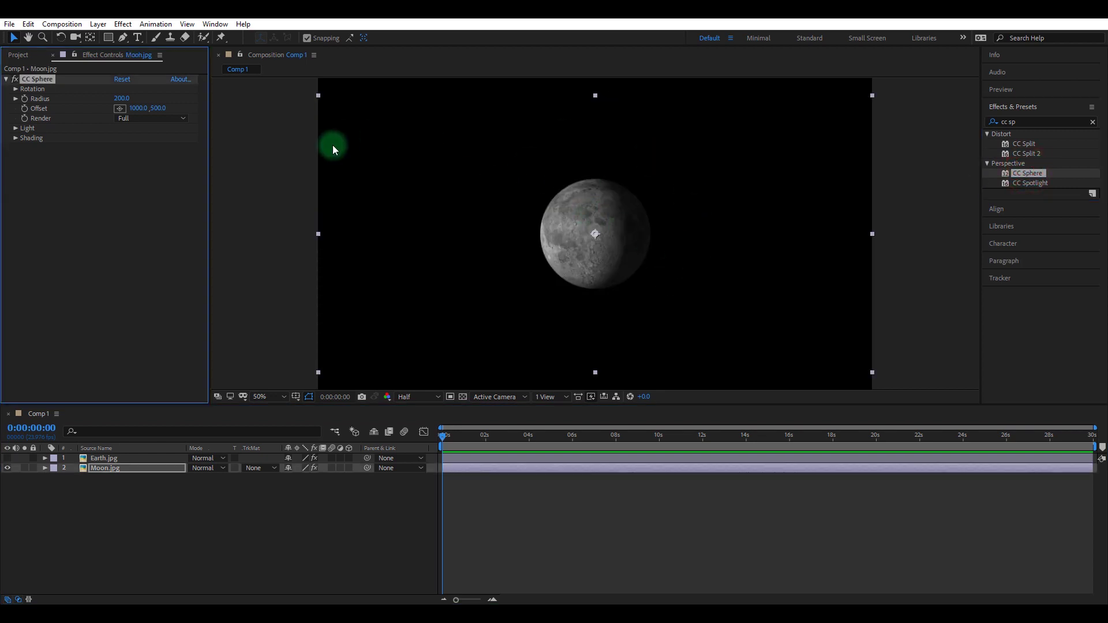
pyautogui.click(6, 458)
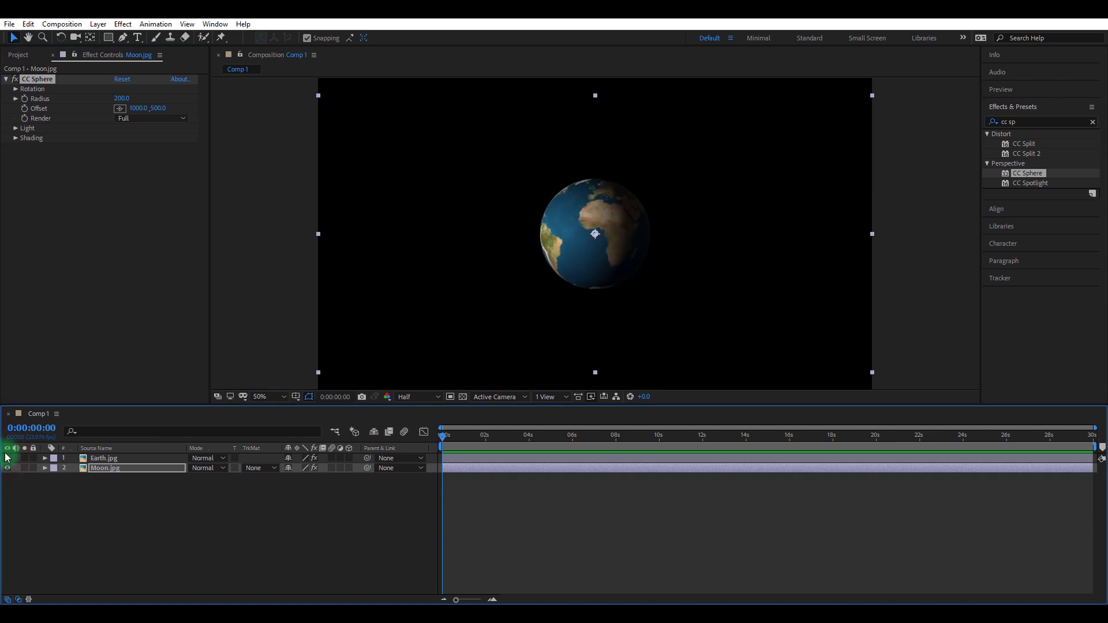
# - Scale the Earth layer up to 136%
pyautogui.click(123, 468)
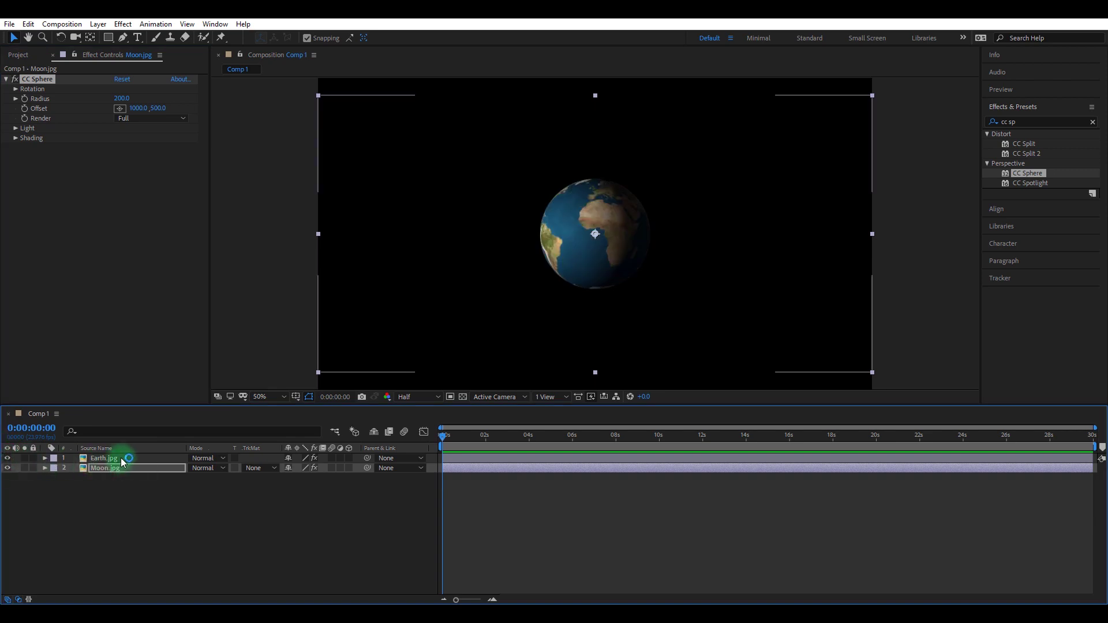
pyautogui.click(123, 460)
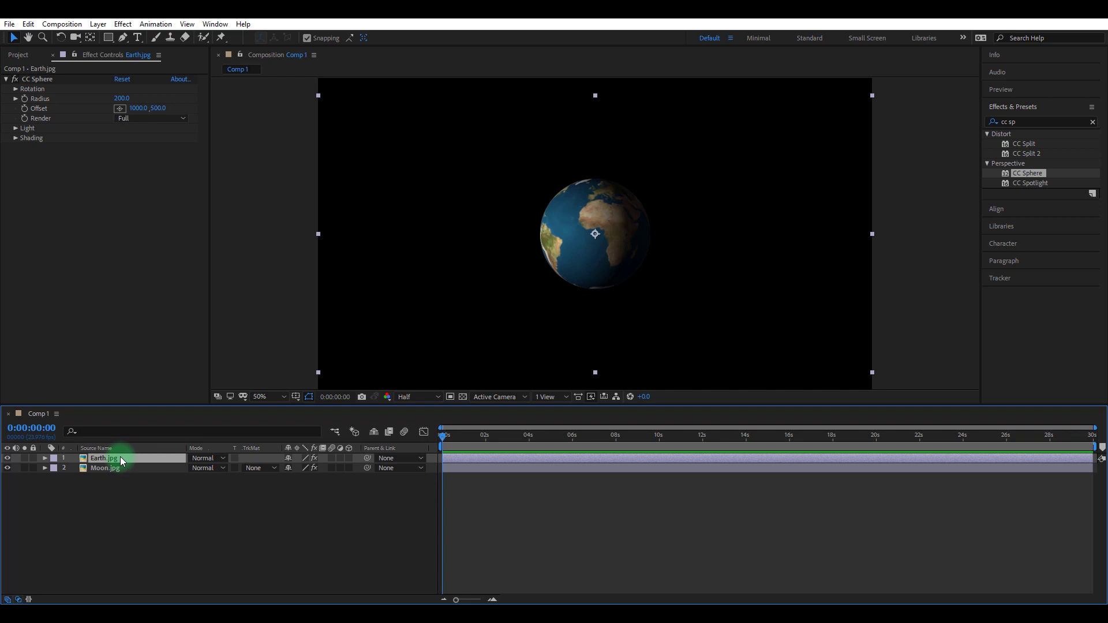
pyautogui.press('s')
pyautogui.click(301, 468)
pyautogui.moveTo(300, 468); pyautogui.dragTo(327, 469)
pyautogui.click(97, 478)
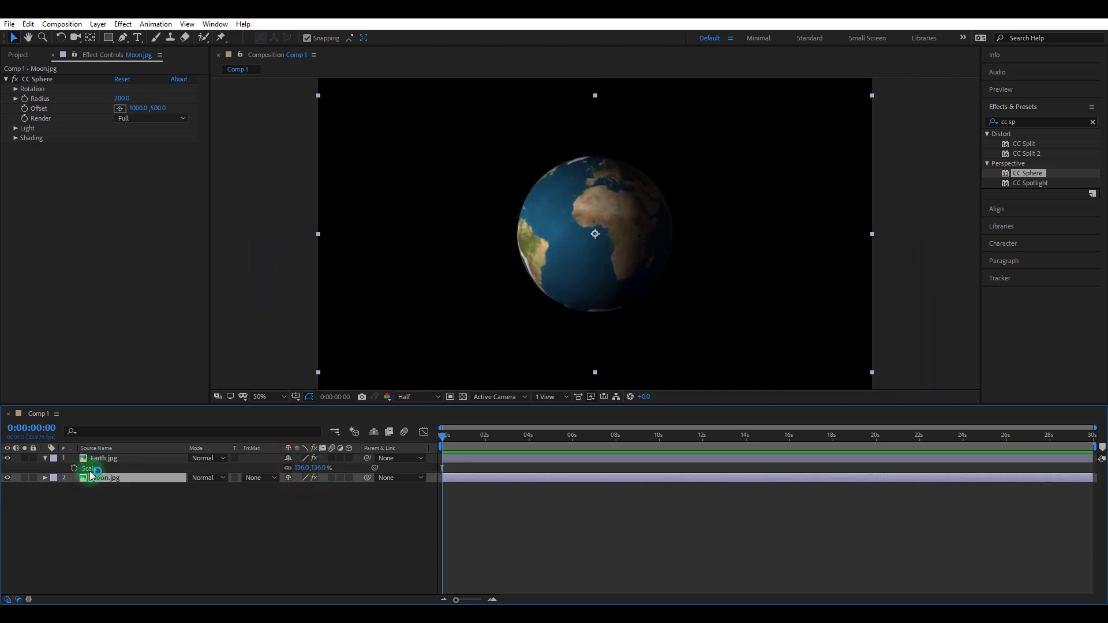
pyautogui.press('s')
pyautogui.moveTo(302, 488); pyautogui.dragTo(291, 489)
pyautogui.hotkey('ctrl', 'z')
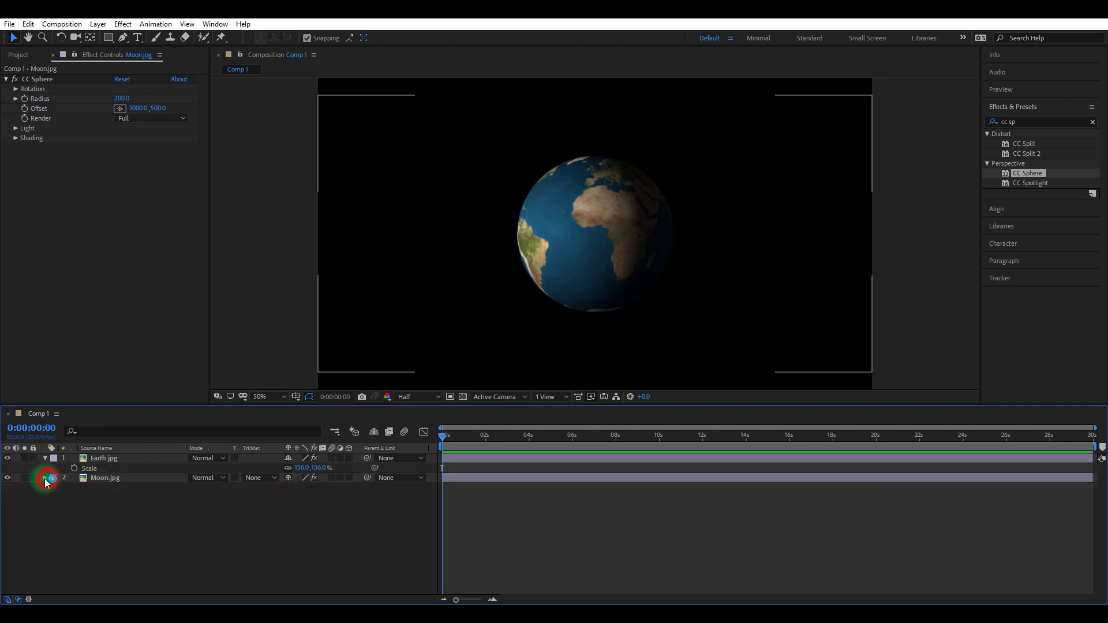
# - Hide the Earth layer and scale the Moon layer down to 55%
pyautogui.click(8, 459)
pyautogui.click(124, 478)
pyautogui.press('s')
pyautogui.moveTo(300, 488); pyautogui.dragTo(282, 495)
pyautogui.click(321, 512)
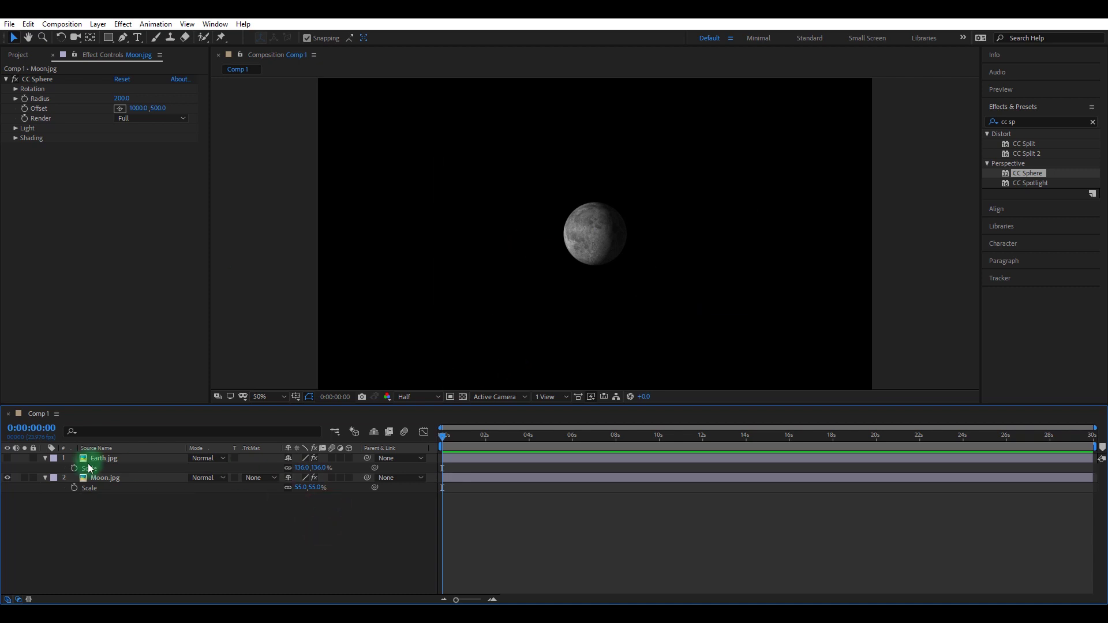
# - Move the Moon horizontally to the right of the composition's center and show the Earth layer again
pyautogui.click(119, 478)
pyautogui.moveTo(603, 248); pyautogui.dragTo(784, 285)
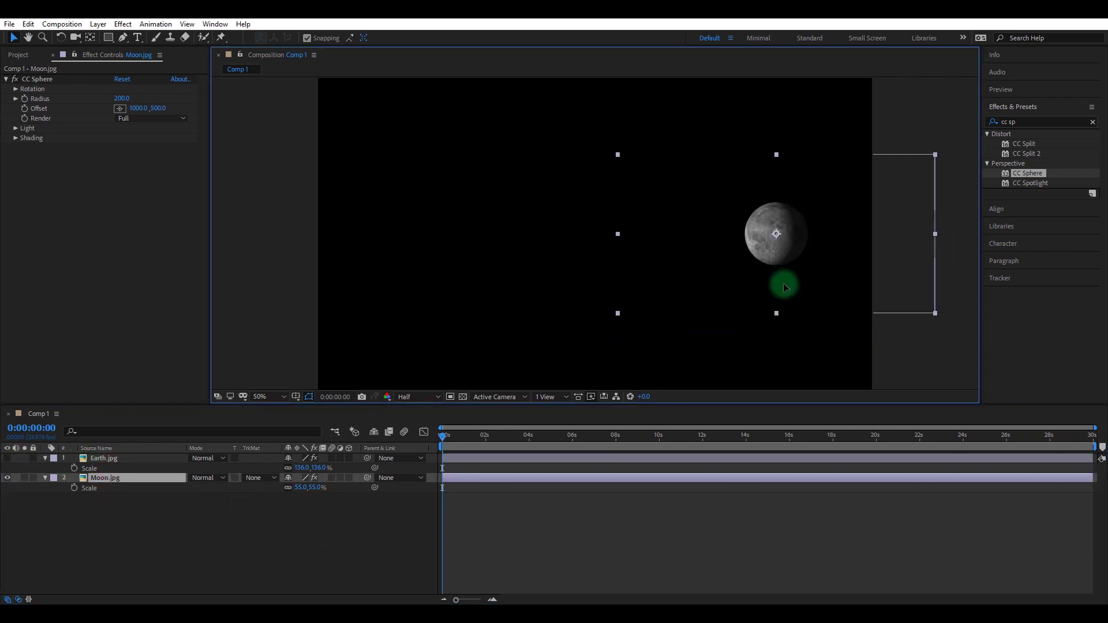
pyautogui.click(84, 583)
pyautogui.click(7, 458)
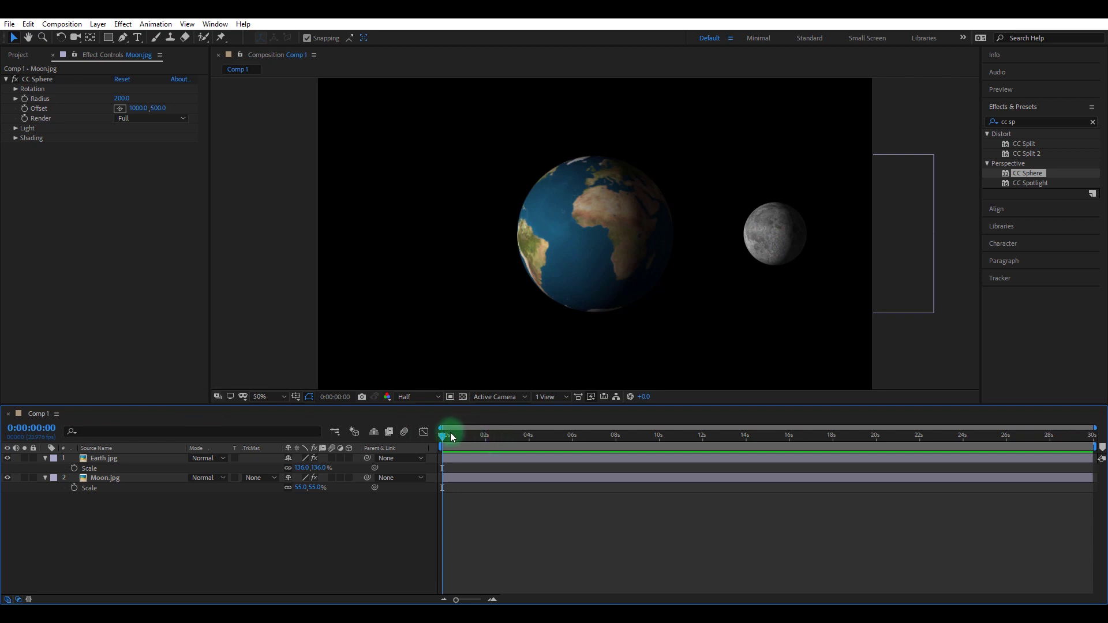
# - Display the CC Sphere rotation parameters of the Moon layer
pyautogui.moveTo(442, 437); pyautogui.dragTo(439, 437)
pyautogui.click(146, 459)
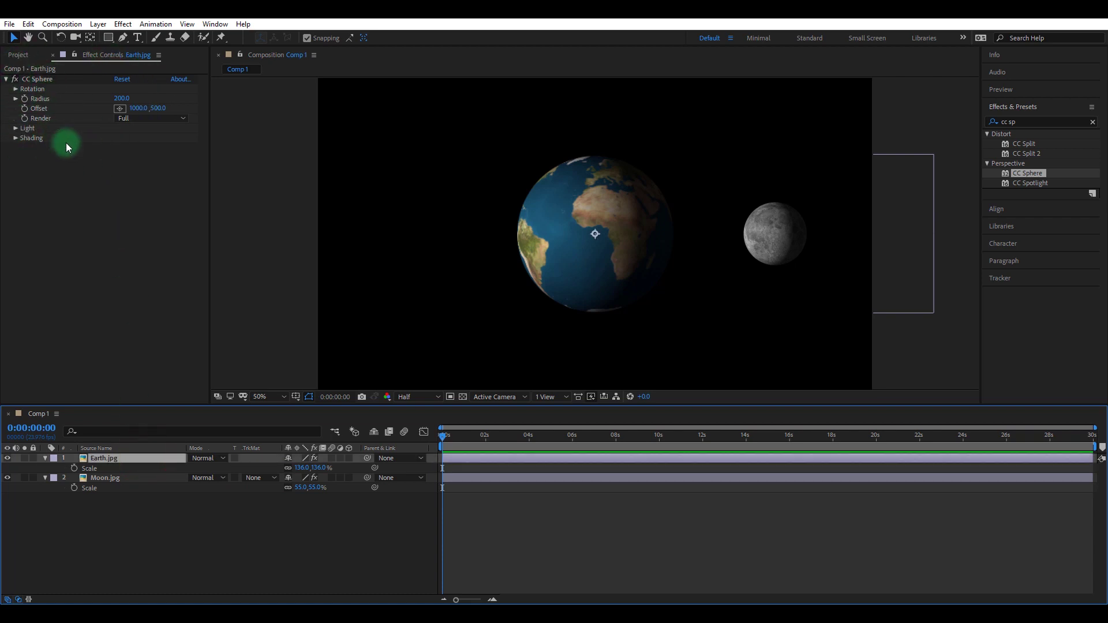
pyautogui.click(120, 60)
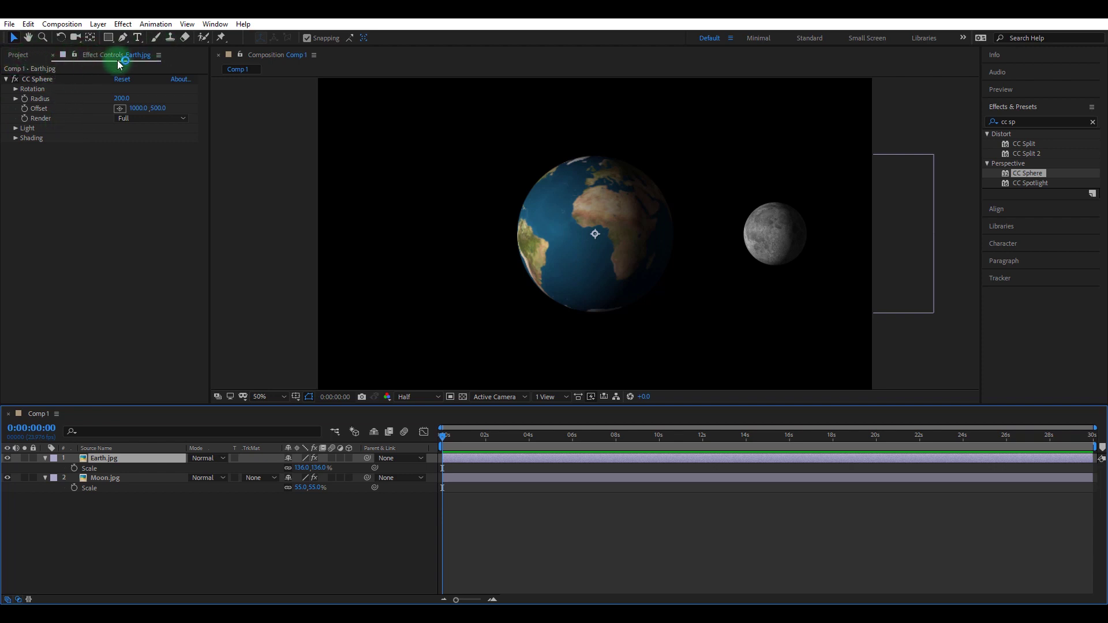
pyautogui.click(23, 56)
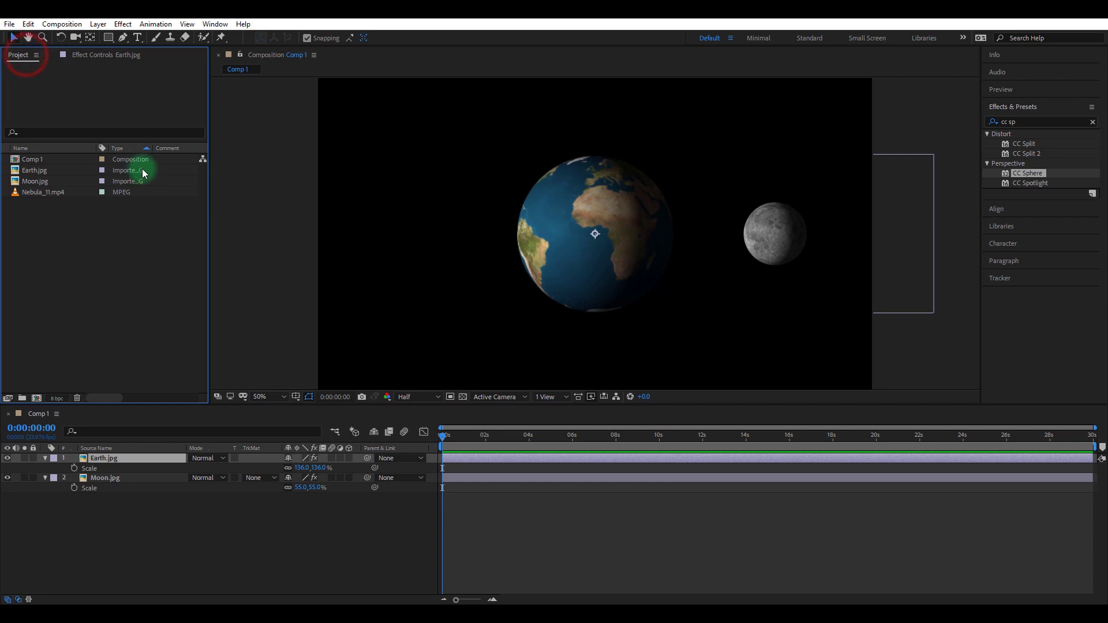
pyautogui.click(101, 56)
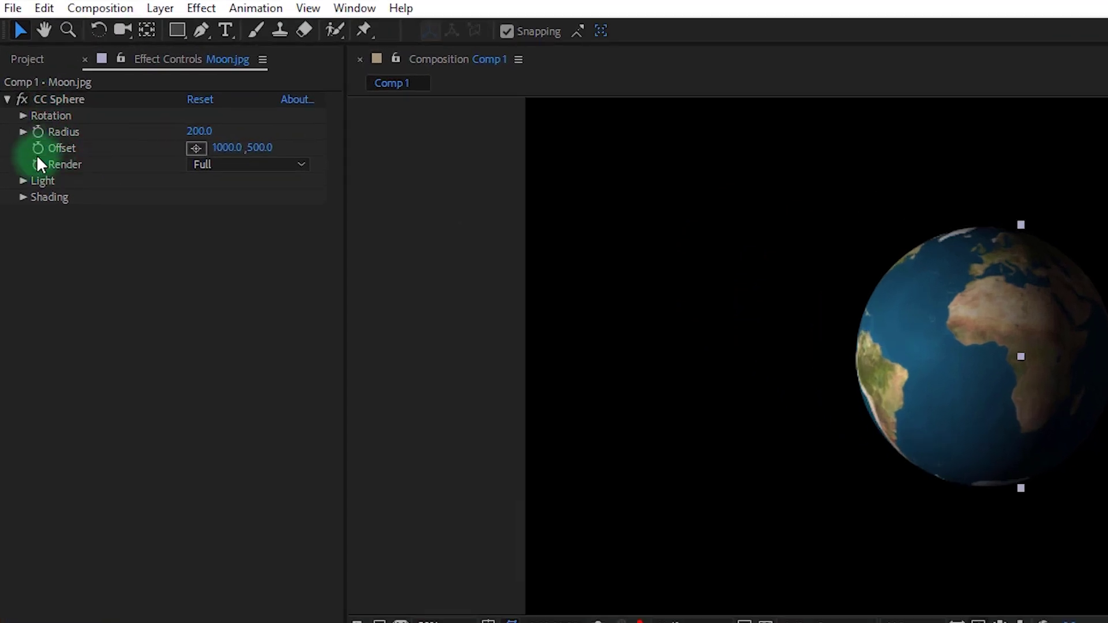
pyautogui.click(23, 115)
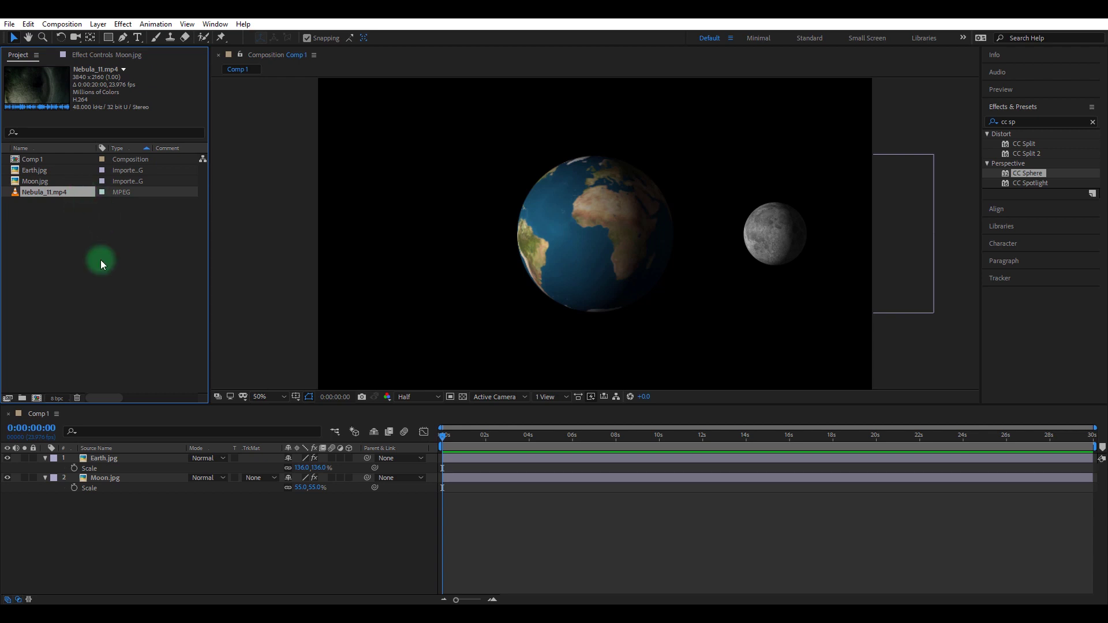
# - Add Nebula_11.mp4 beneath the Earth and Moon layers and fit it to the composition width
pyautogui.moveTo(54, 192); pyautogui.dragTo(195, 517)
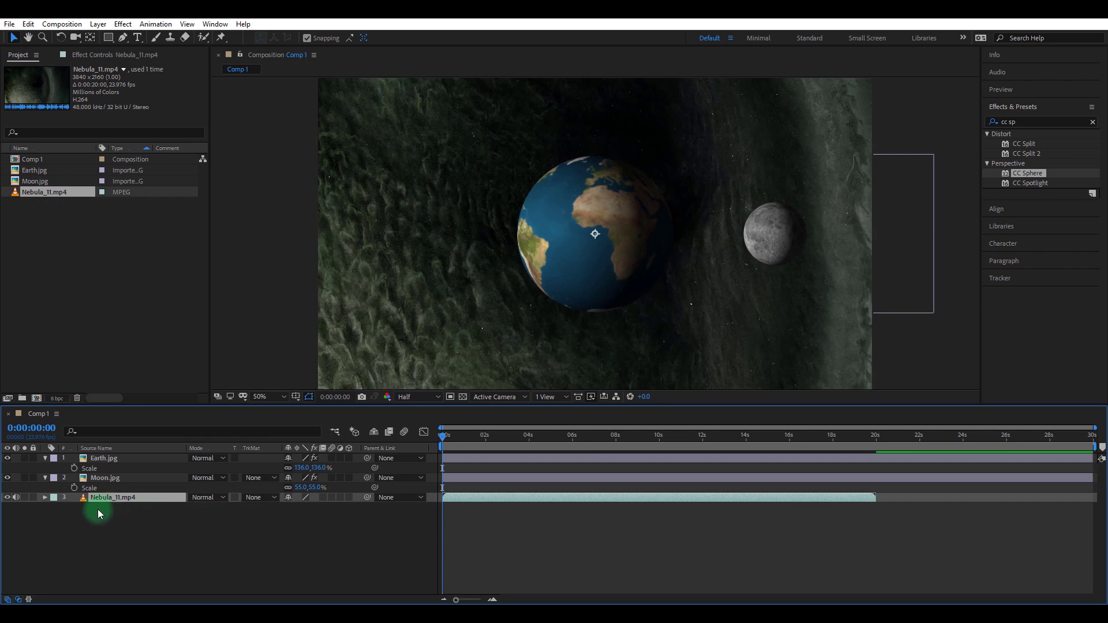
pyautogui.click(126, 483)
pyautogui.click(172, 500)
pyautogui.scroll(-2, 412, 304)
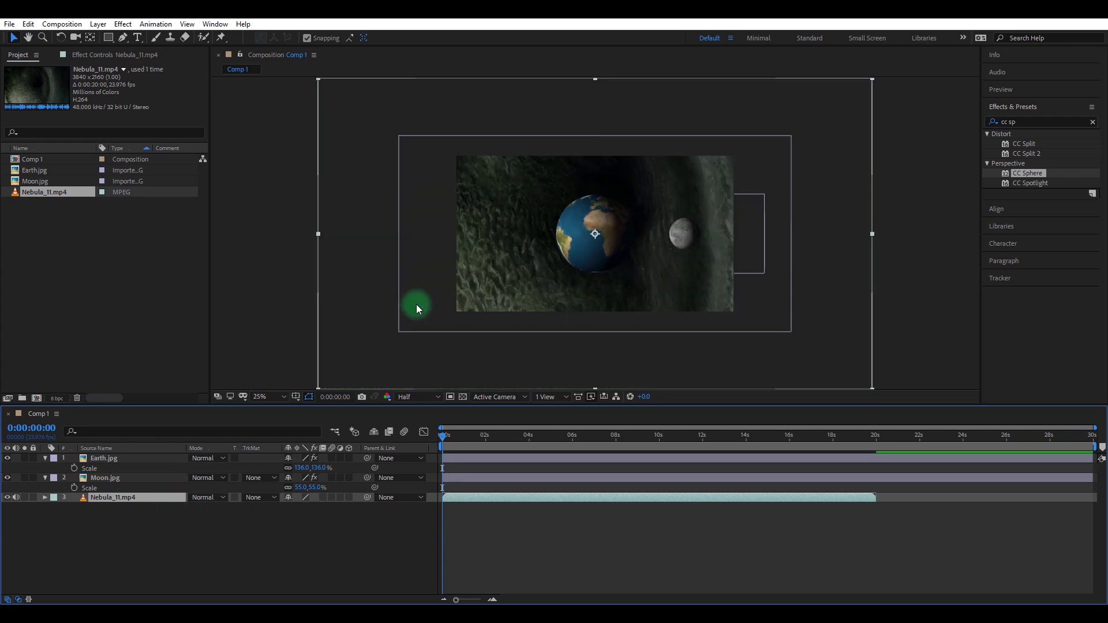
pyautogui.rightClick(683, 303)
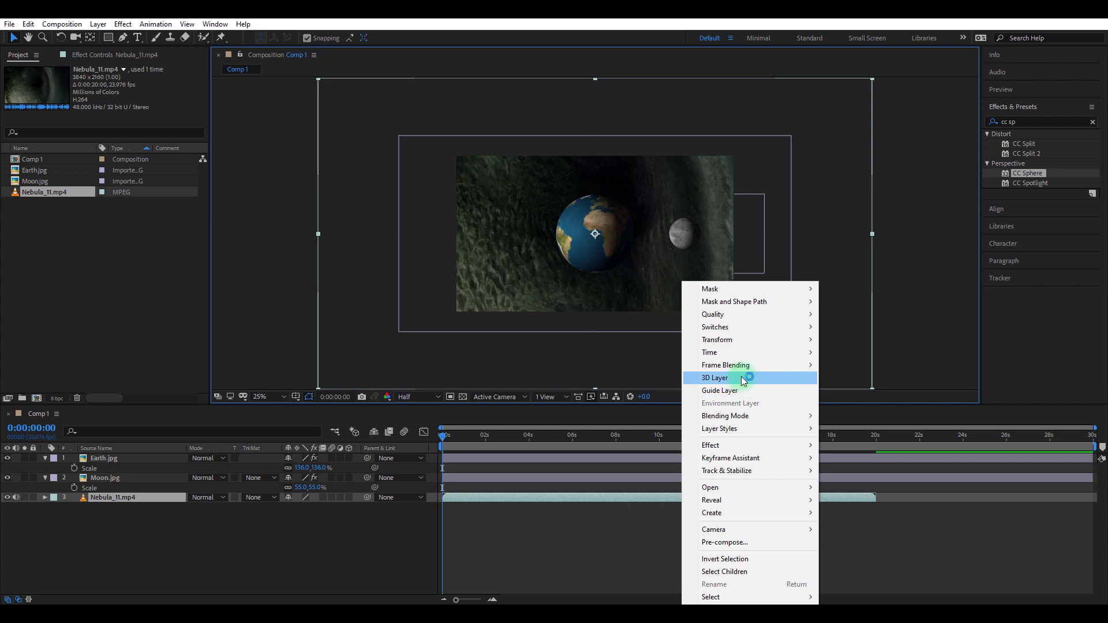
pyautogui.moveTo(776, 340)
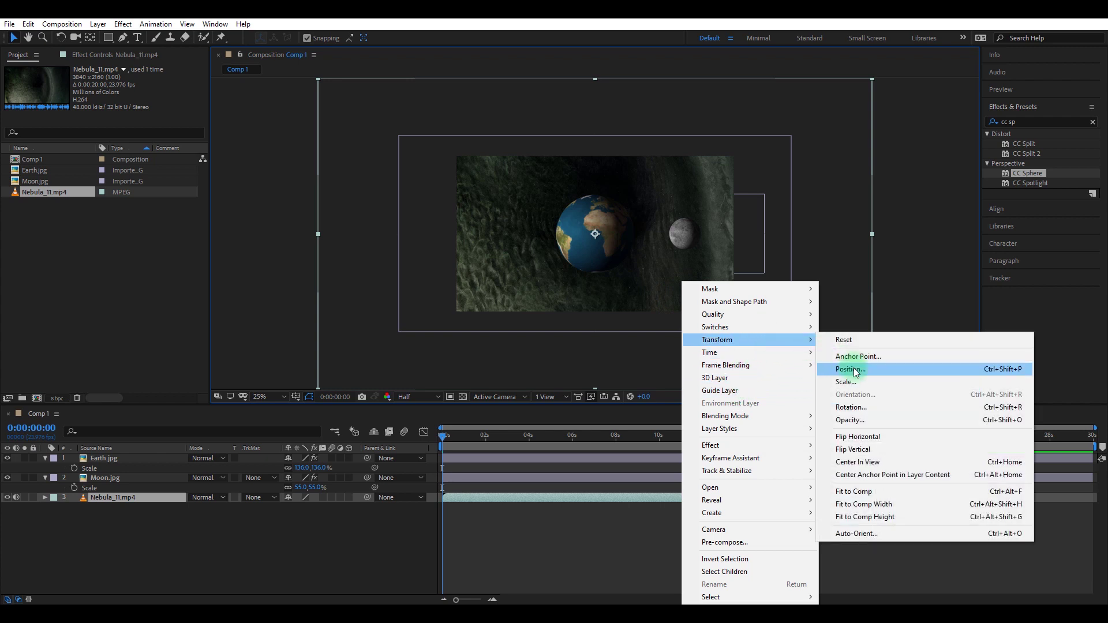
pyautogui.click(888, 506)
# - Find the sunset gradient colorize preset by searching for "gradi" and apply it to the Nebula_11.mp4 layer
pyautogui.click(1092, 122)
pyautogui.click(1017, 123)
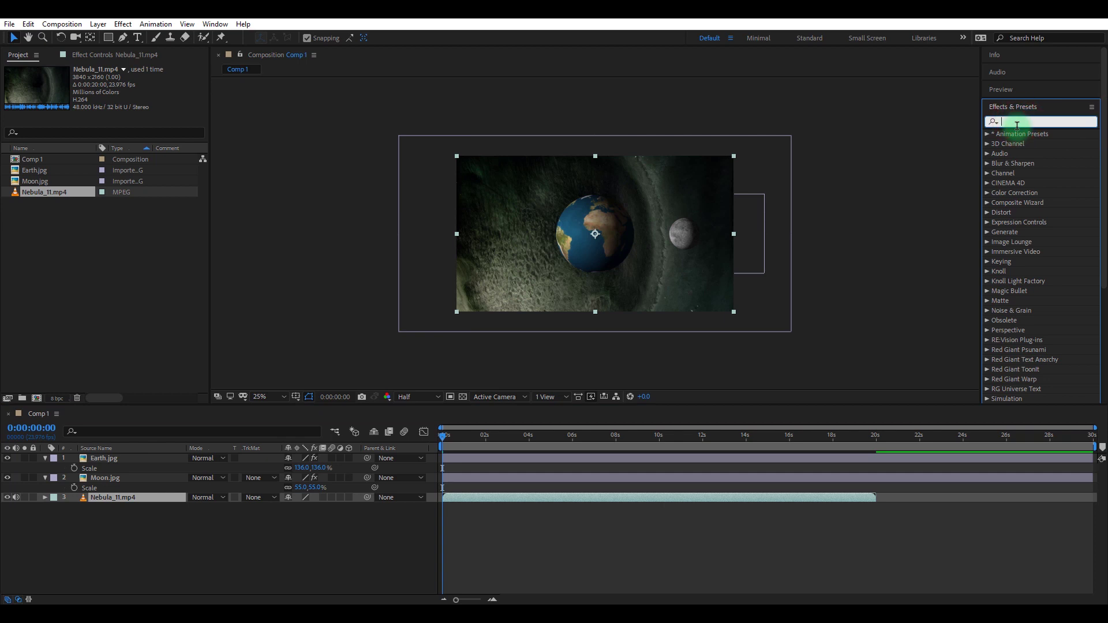
pyautogui.write('gradi')
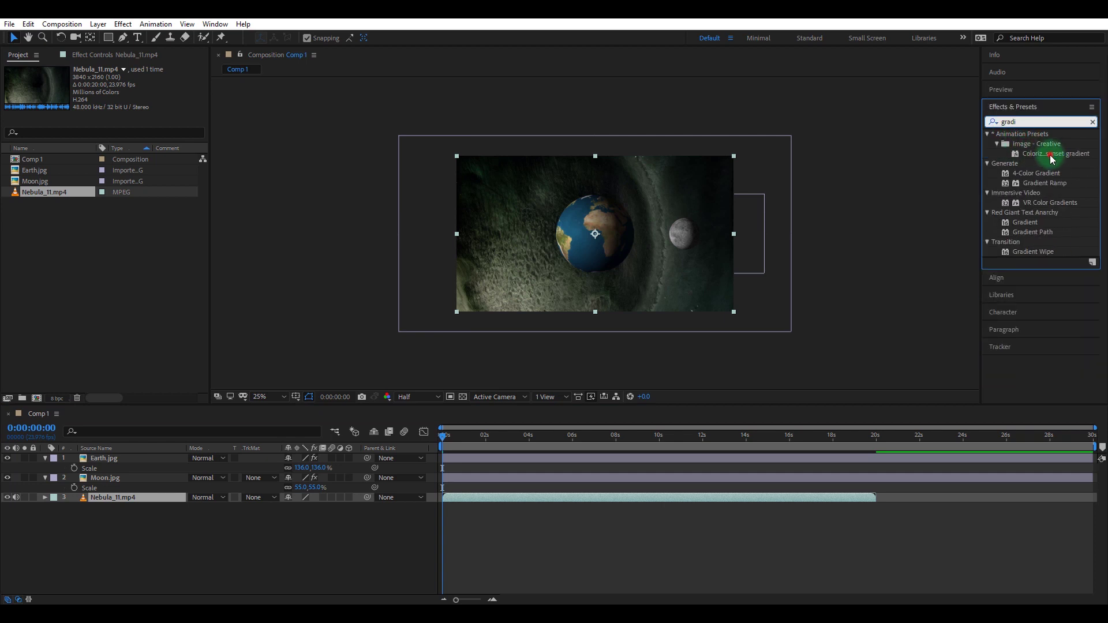
pyautogui.moveTo(1052, 160); pyautogui.dragTo(126, 498)
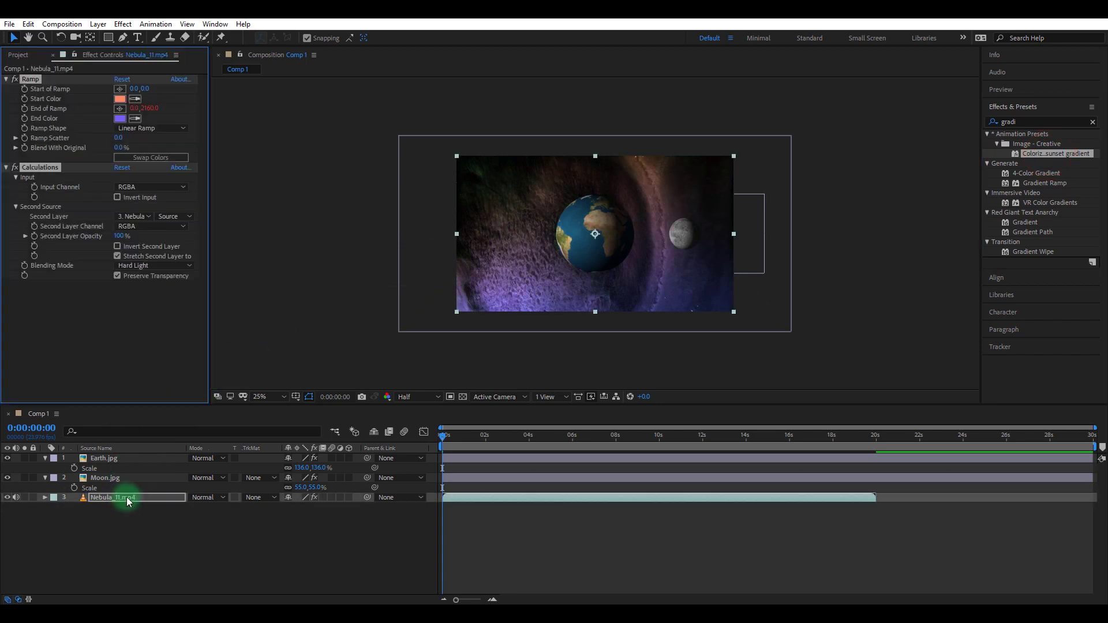
# - Set the nebula's Ramp start color to yellow (F7FF1C) and its end color to blue (4A8DFC)
pyautogui.click(119, 99)
pyautogui.click(820, 248)
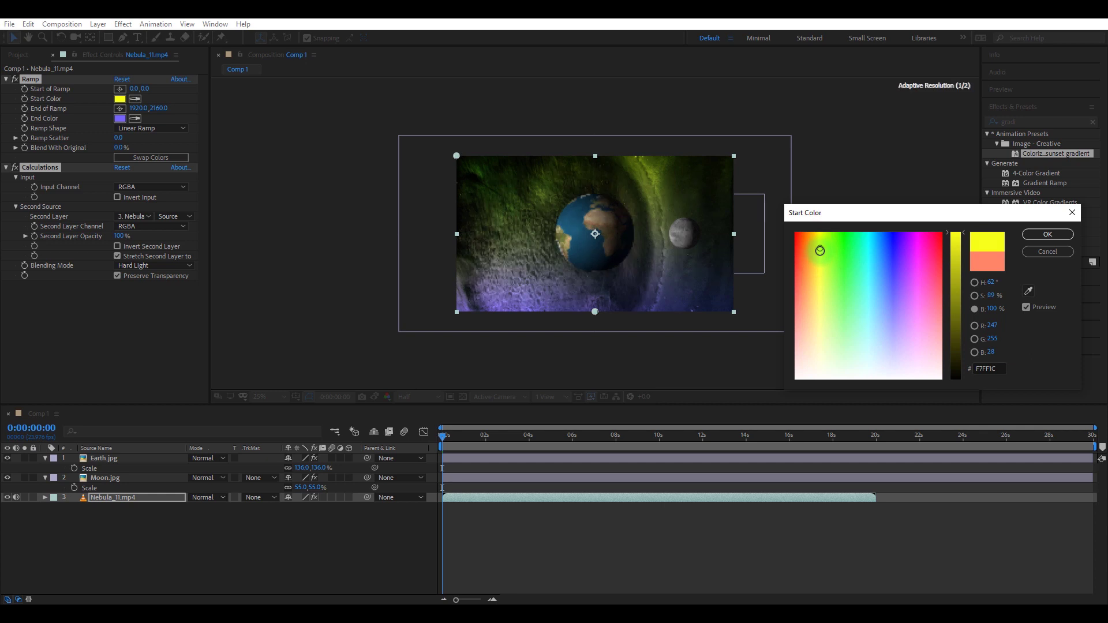
pyautogui.click(1048, 234)
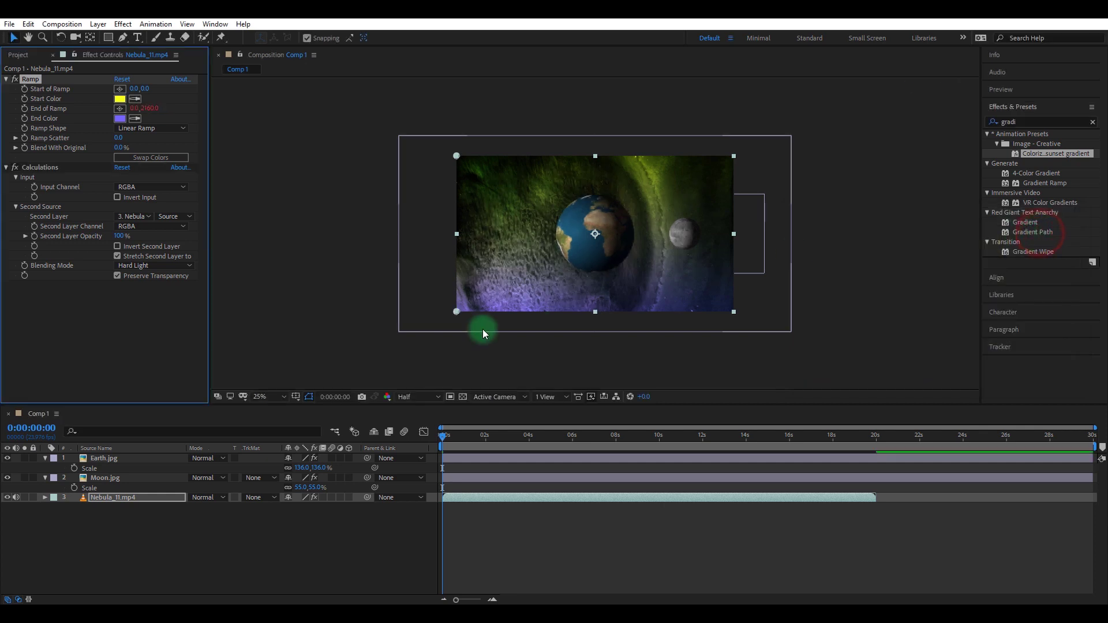
pyautogui.click(119, 118)
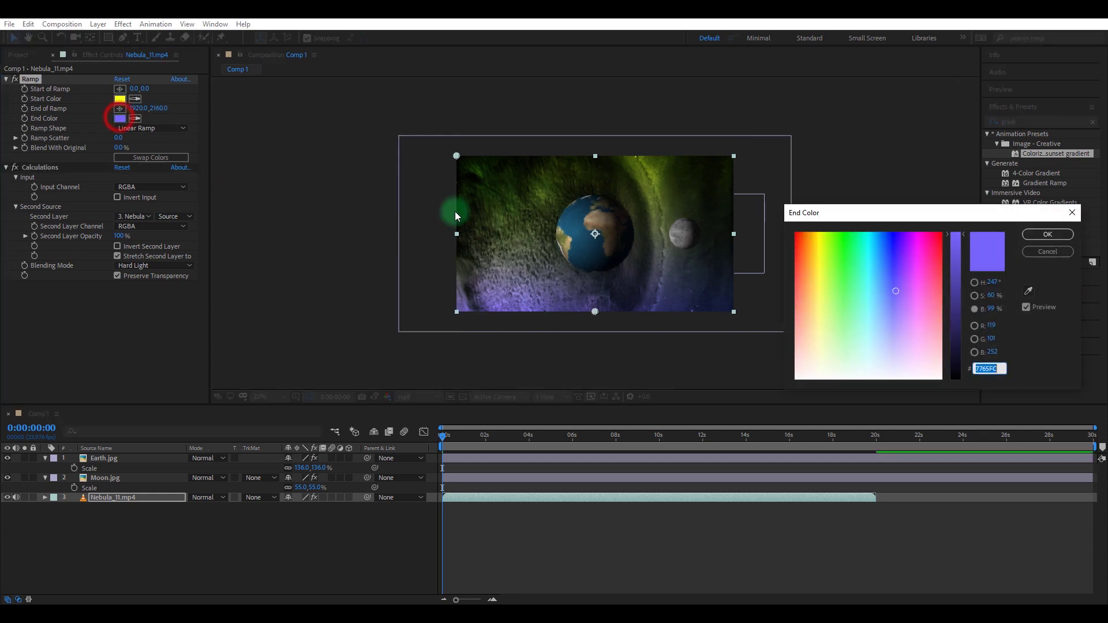
pyautogui.click(883, 276)
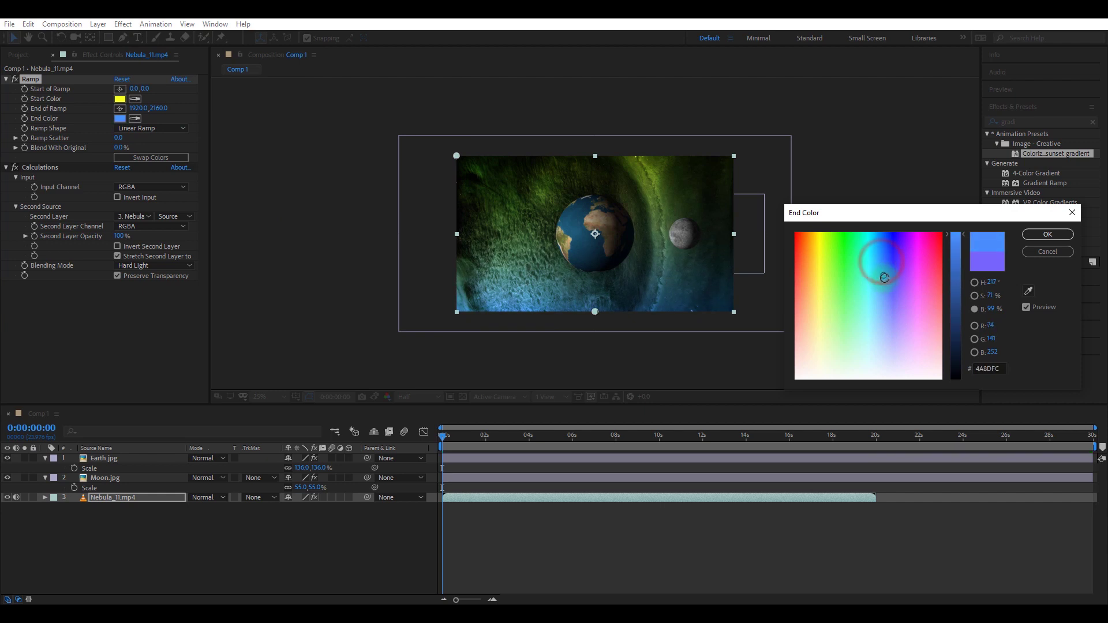
pyautogui.click(1048, 235)
# - Shorten the timeline's work area so that it ends at 12 seconds
pyautogui.click(894, 478)
pyautogui.click(840, 495)
pyautogui.click(836, 459)
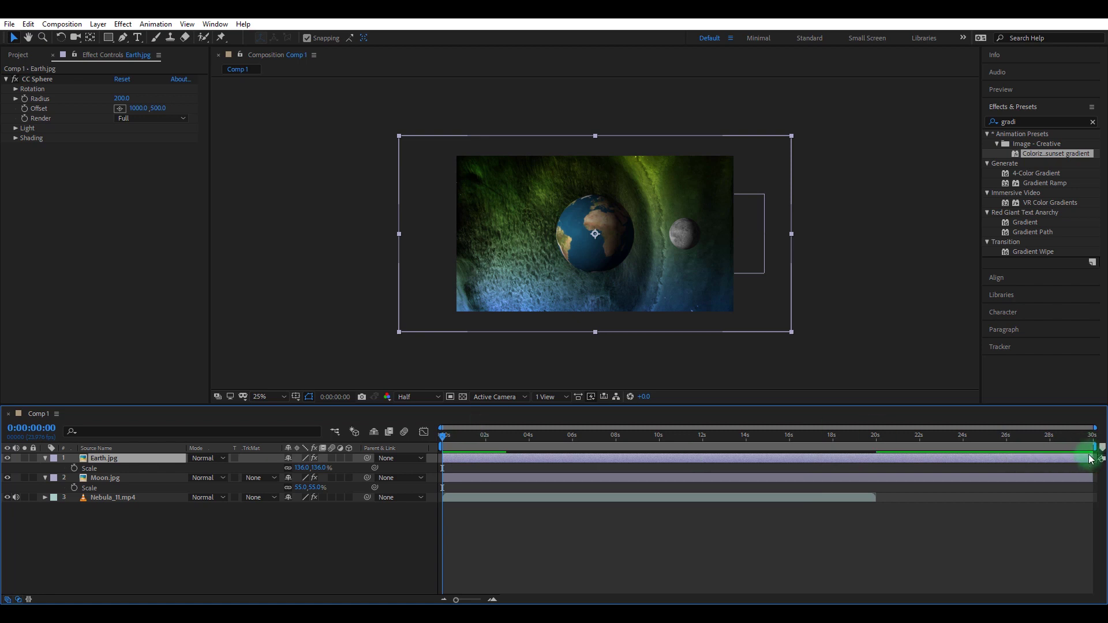
pyautogui.moveTo(1097, 447); pyautogui.dragTo(706, 457)
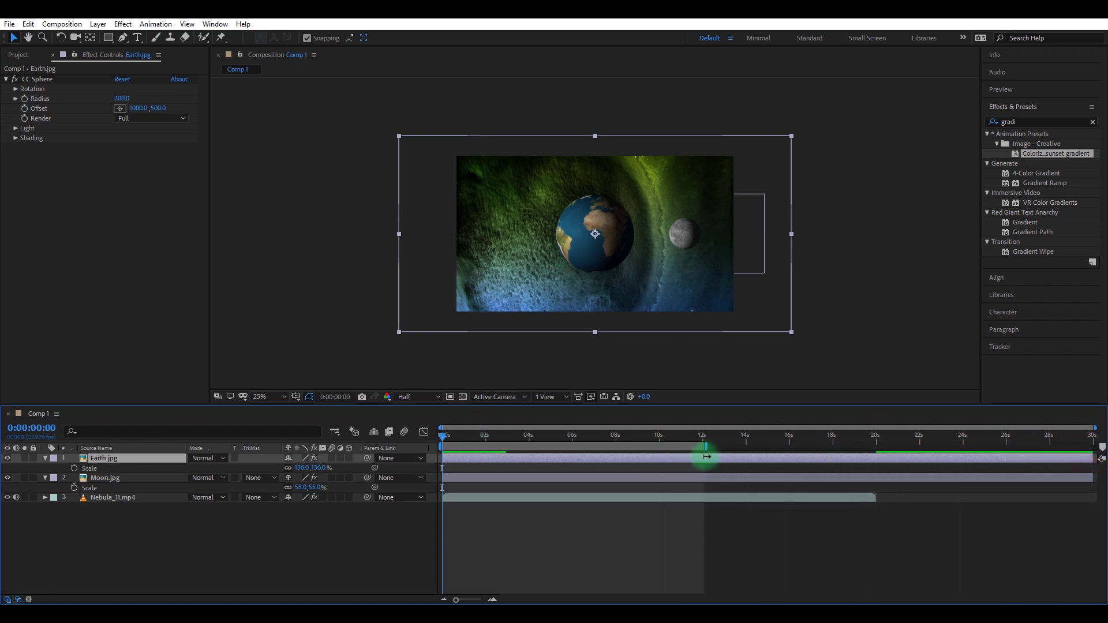
# - Trim the ends of the Earth, Moon and Nebula layers together at 0:00:11:23
pyautogui.click(661, 478)
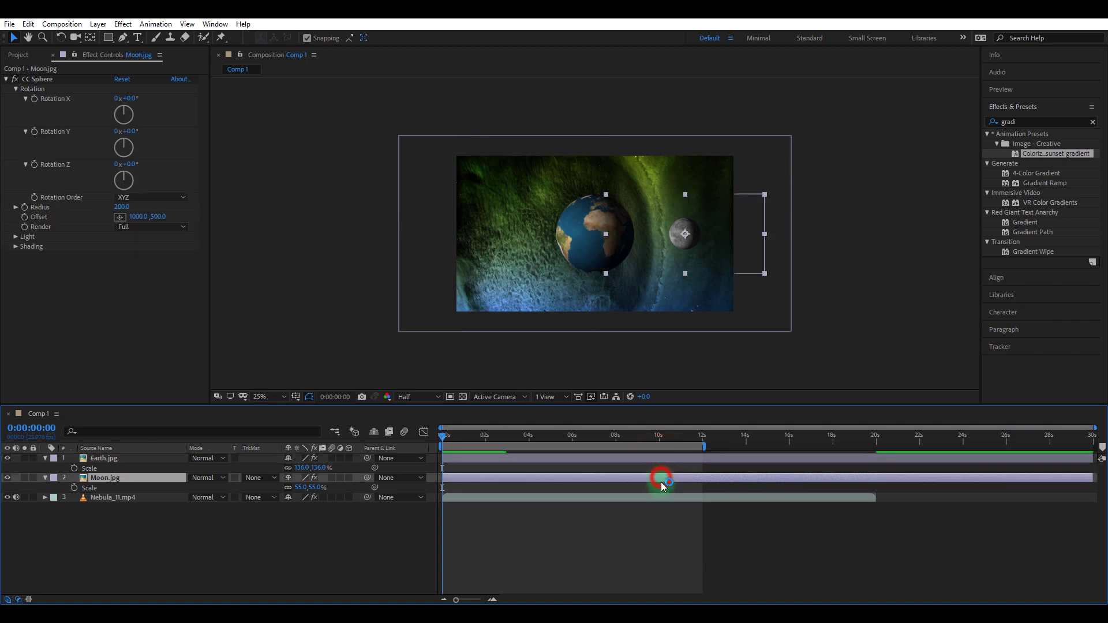
pyautogui.click(647, 500)
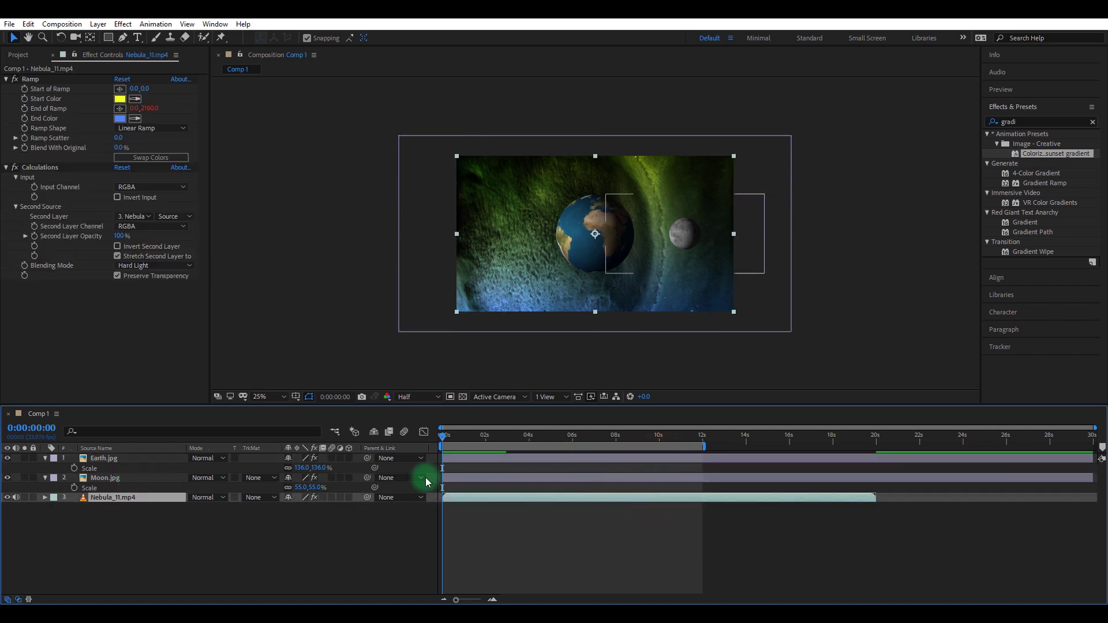
pyautogui.click(157, 480)
pyautogui.keyDown('shift'); pyautogui.click(157, 455); pyautogui.keyUp('shift')
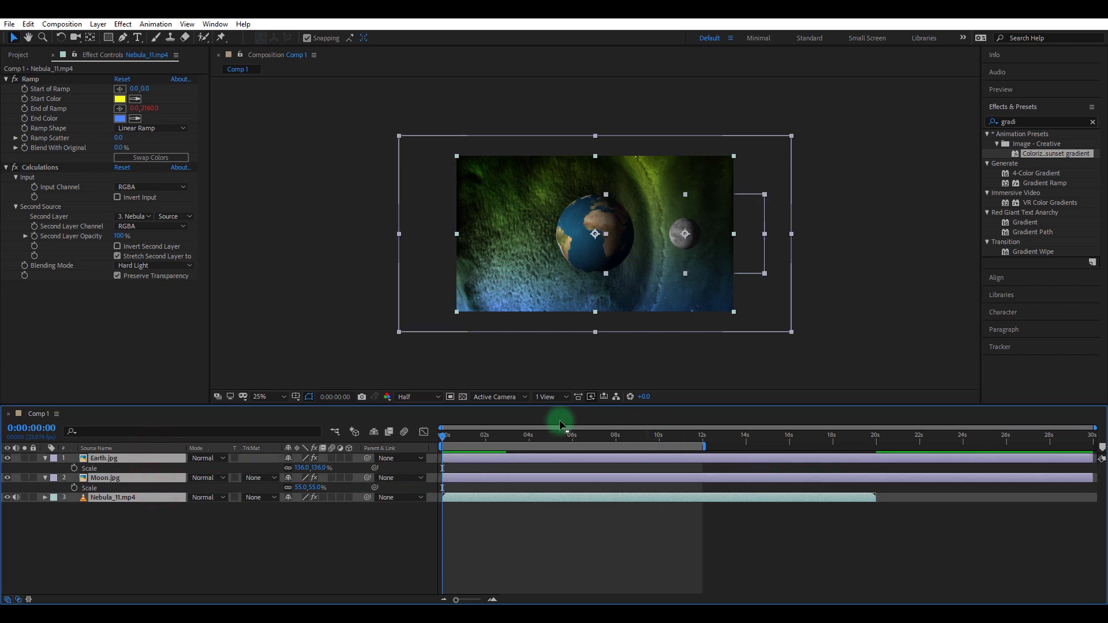
pyautogui.moveTo(656, 434); pyautogui.dragTo(703, 435)
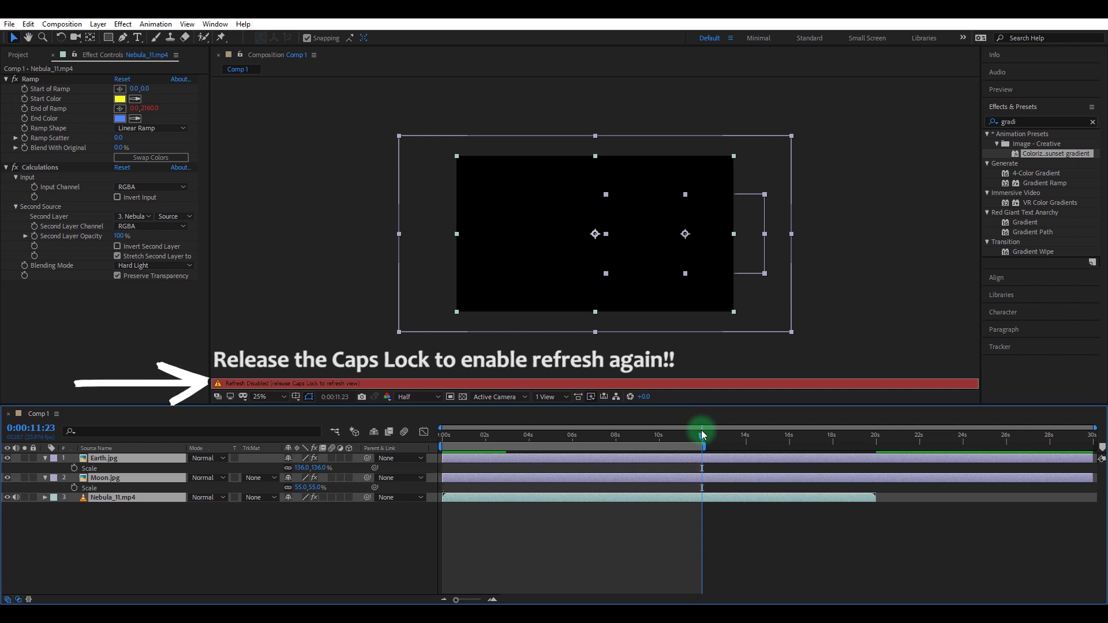
pyautogui.hotkey('alt', ']')
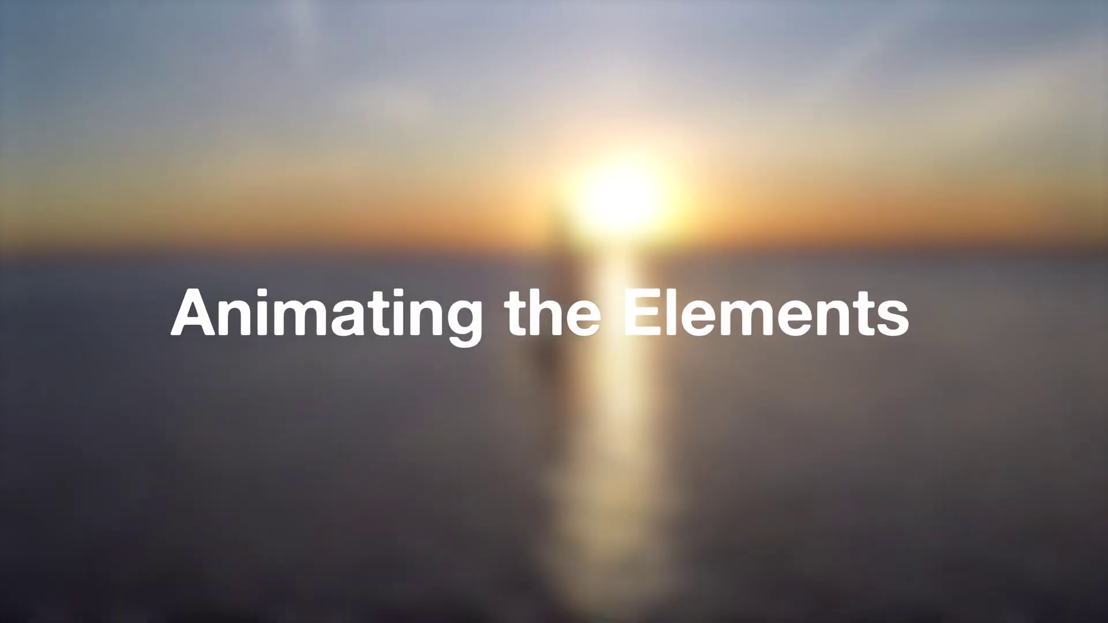
# - Display the CC Sphere rotation parameters of the Earth layer
pyautogui.click(112, 459)
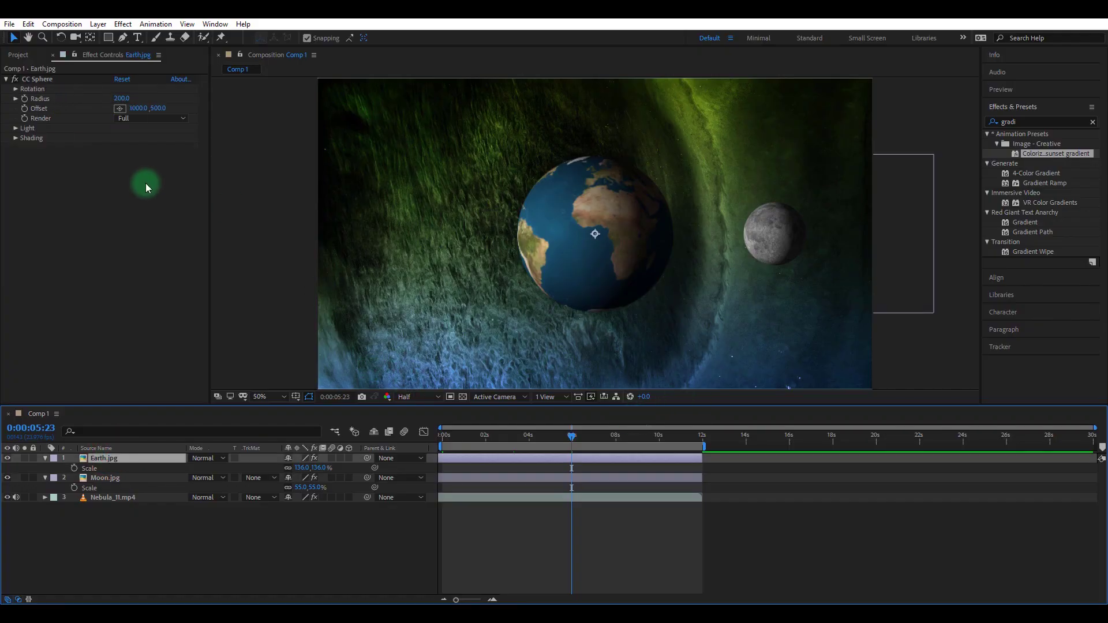
pyautogui.click(15, 90)
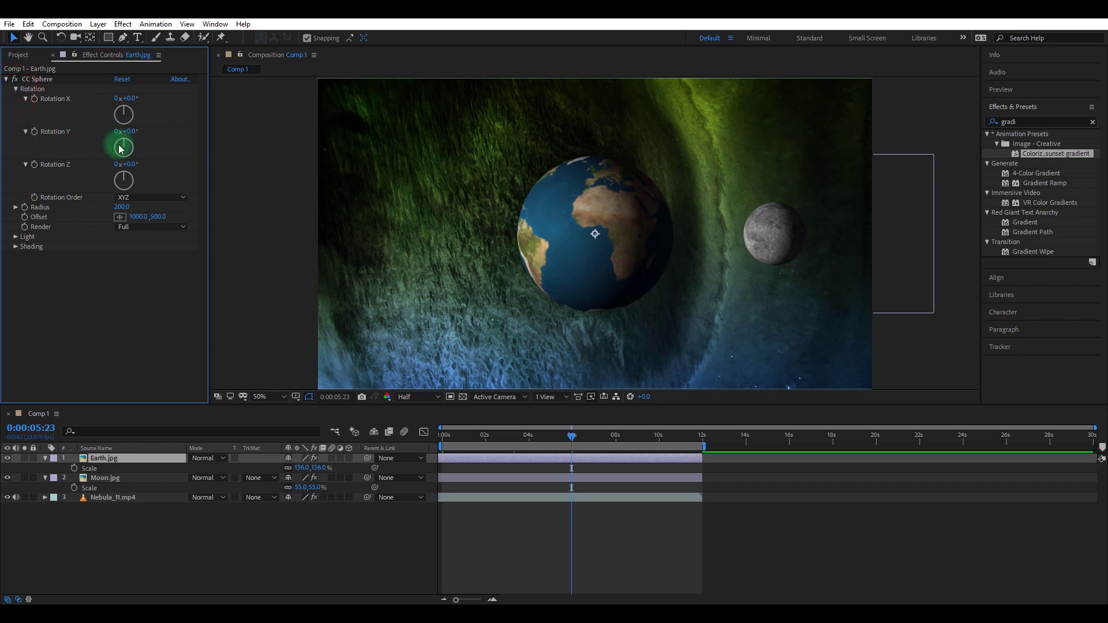
pyautogui.moveTo(126, 131)
pyautogui.mouseDown()
pyautogui.moveTo(154, 130)
pyautogui.moveTo(133, 134)
pyautogui.mouseUp()
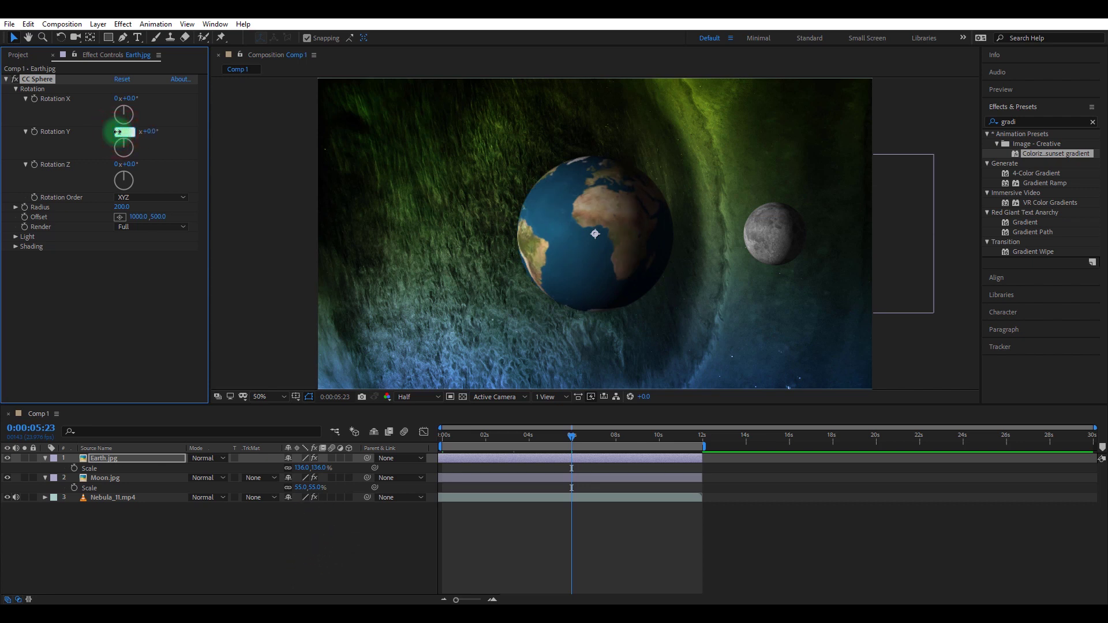
pyautogui.click(137, 248)
pyautogui.click(111, 298)
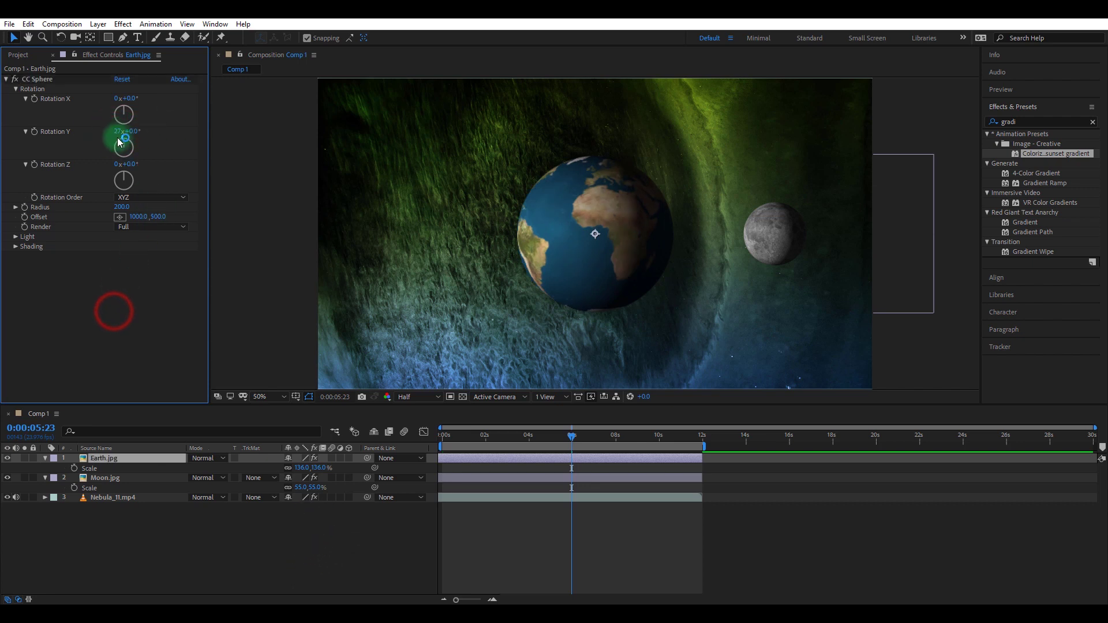
pyautogui.moveTo(573, 437); pyautogui.dragTo(420, 457)
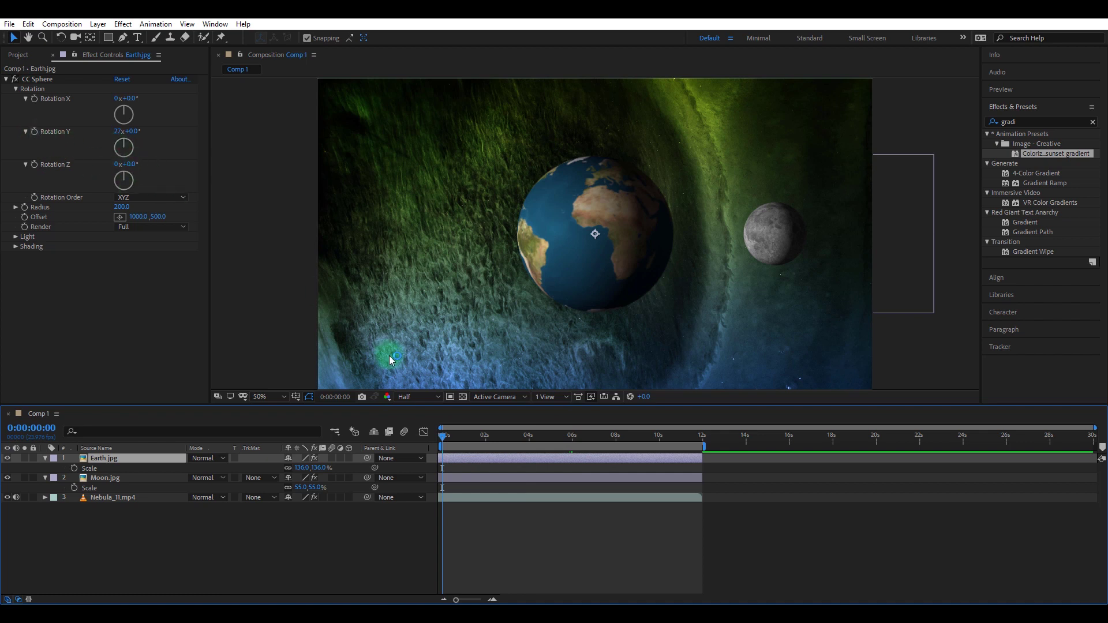
pyautogui.hotkey('ctrl', 'z')
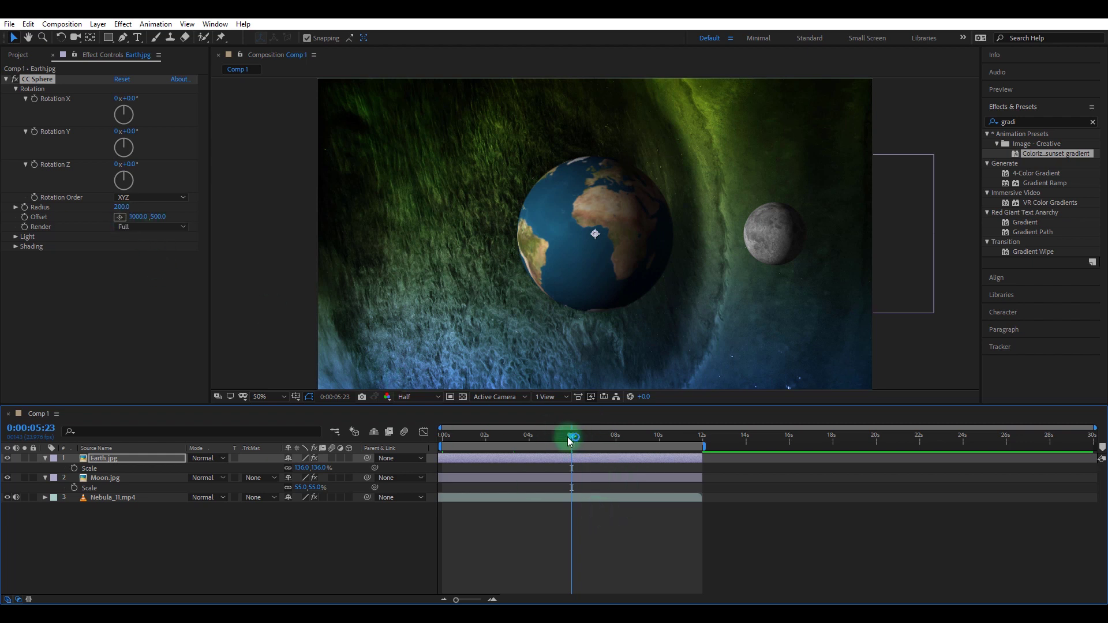
# - Keyframe Earth's CC Sphere Rotation Y with 27 revolutions at 0:00:05:23 and 0 revolutions at 0:00:00:00
pyautogui.click(36, 132)
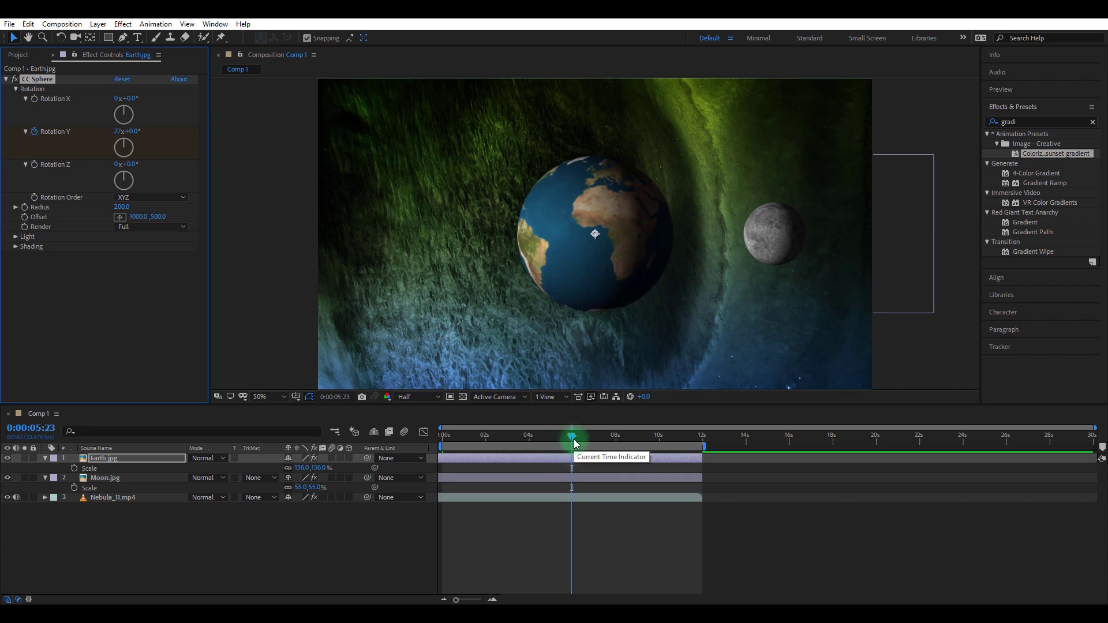
pyautogui.moveTo(573, 440); pyautogui.dragTo(449, 439)
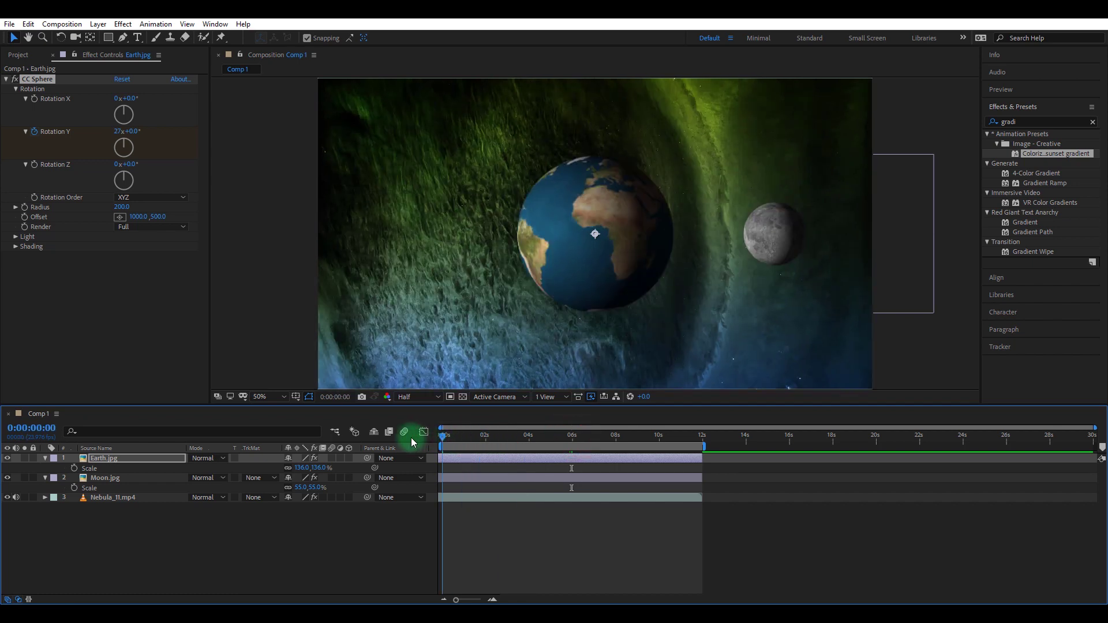
pyautogui.click(117, 132)
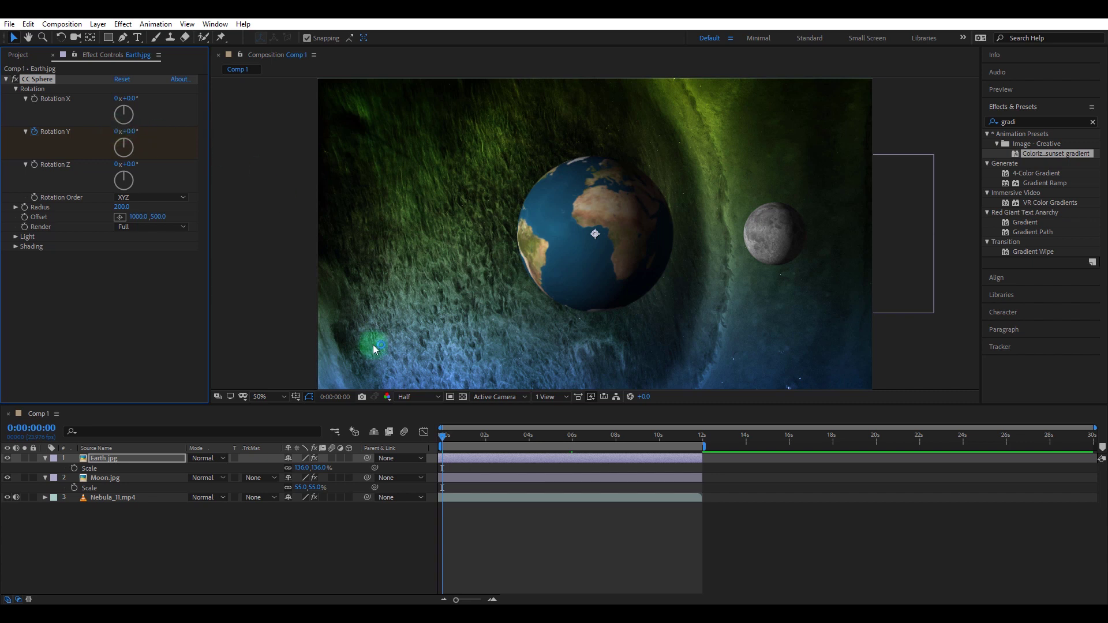
pyautogui.moveTo(442, 436); pyautogui.dragTo(443, 439)
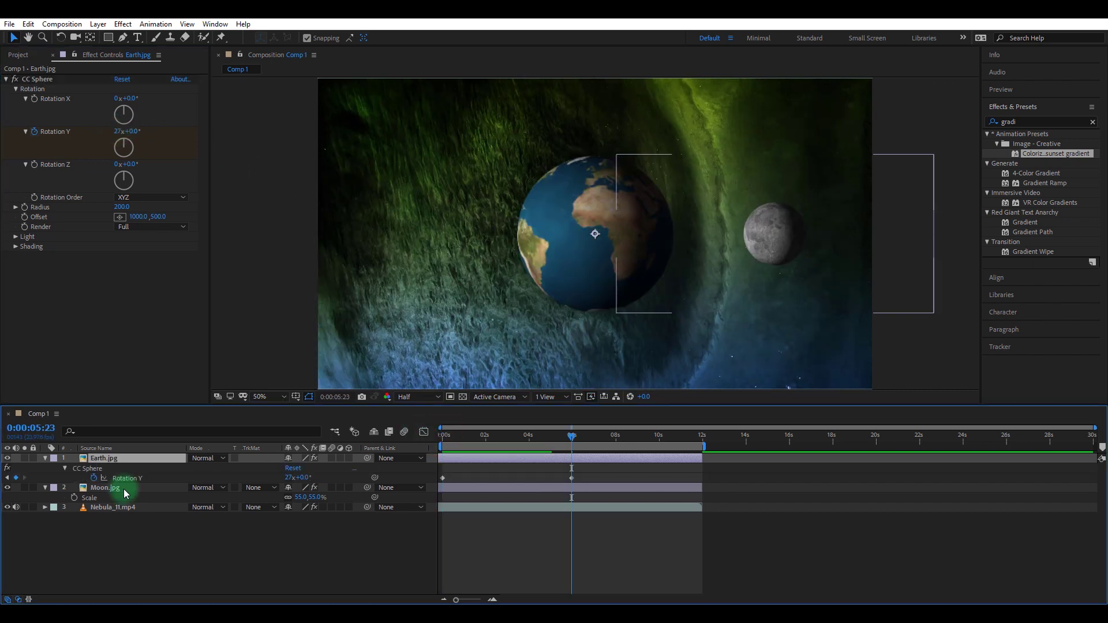
# - Set the Moon layer's CC Sphere Rotation Y to 1 revolution at 0:00:05:23
pyautogui.click(124, 490)
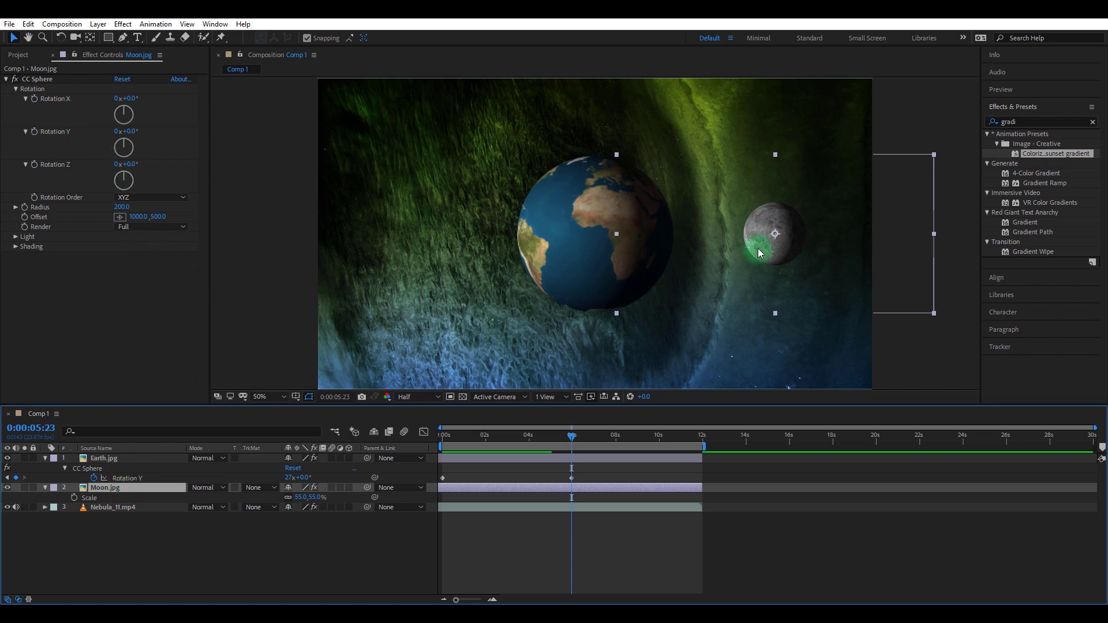
pyautogui.click(118, 132)
pyautogui.write('1')
pyautogui.click(154, 300)
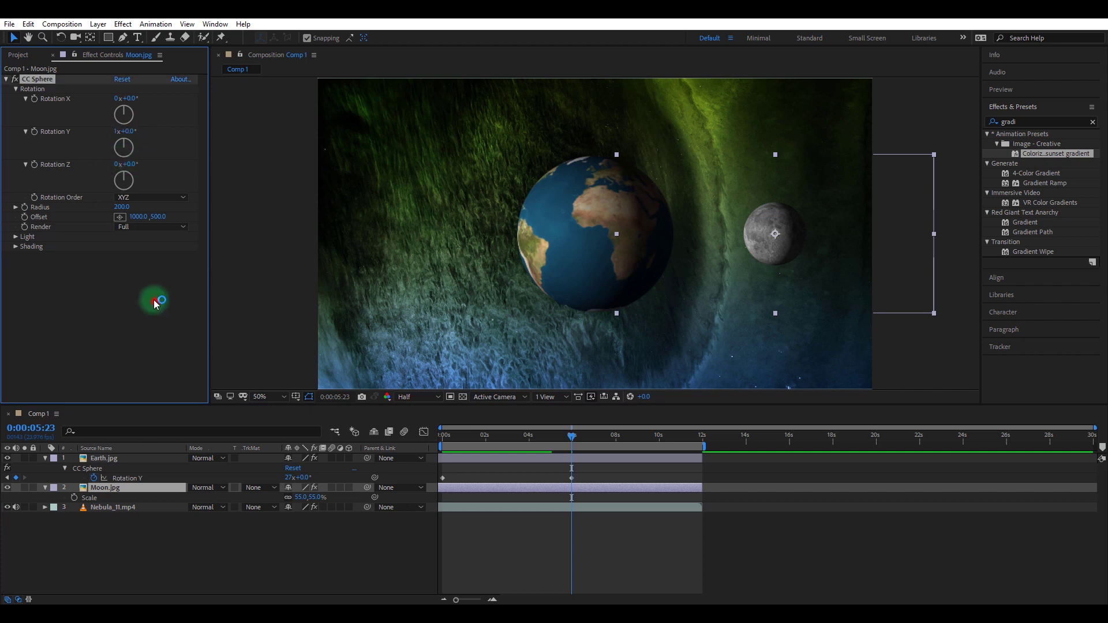
# - Keyframe the Moon's CC Sphere Rotation Y at 0:00:05:23, set it to 0 revolutions at 0:00:00:00, and reveal its keyframes
pyautogui.click(35, 132)
pyautogui.moveTo(576, 443); pyautogui.dragTo(396, 440)
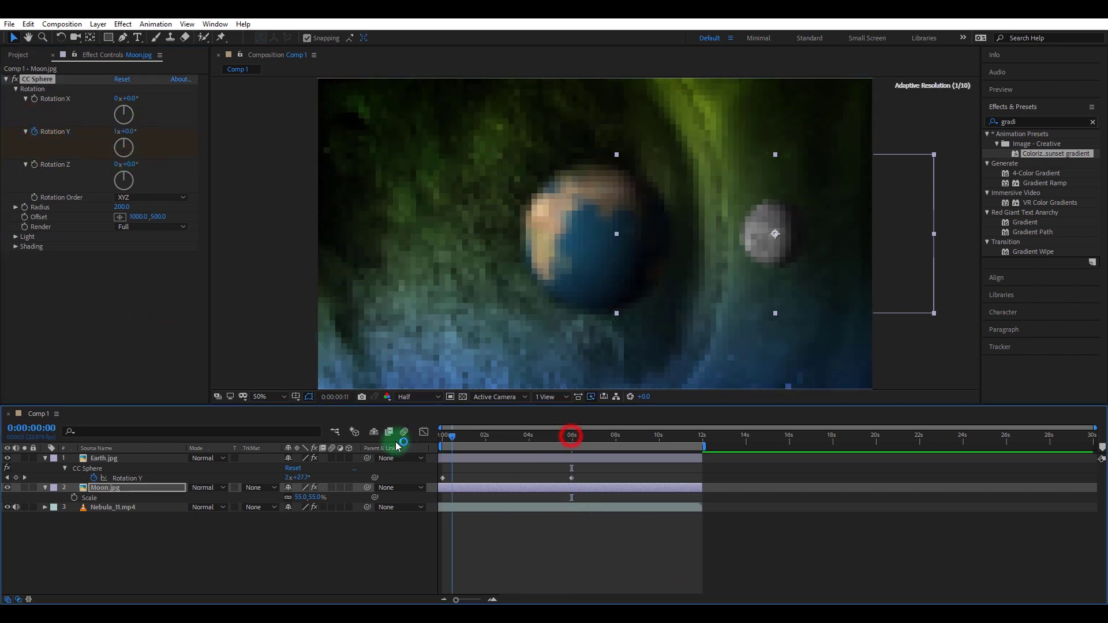
pyautogui.click(117, 132)
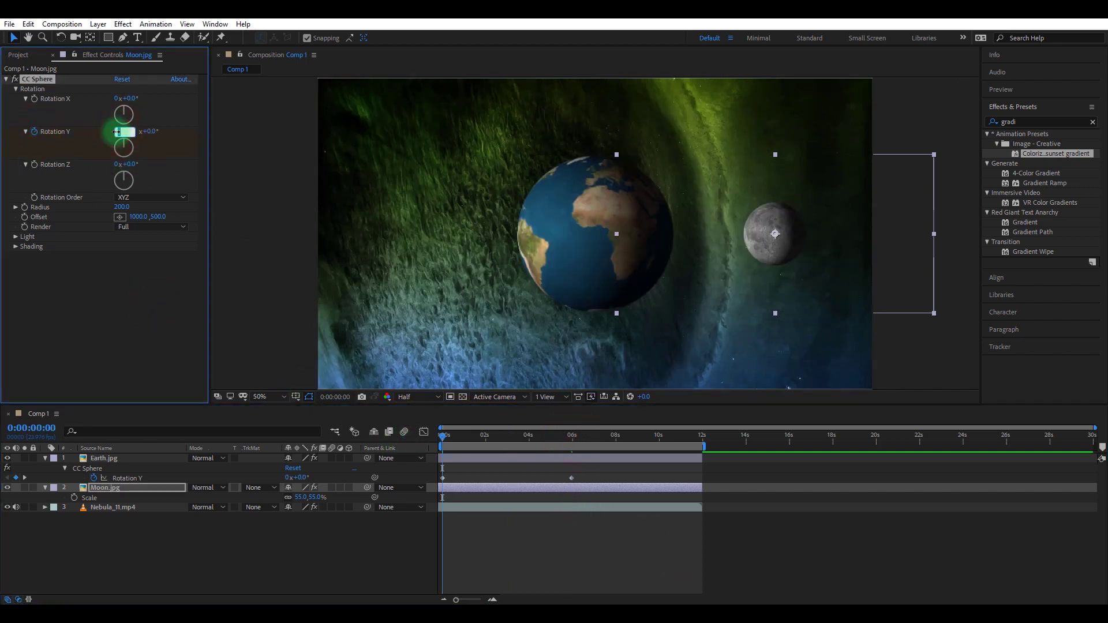
pyautogui.click(82, 262)
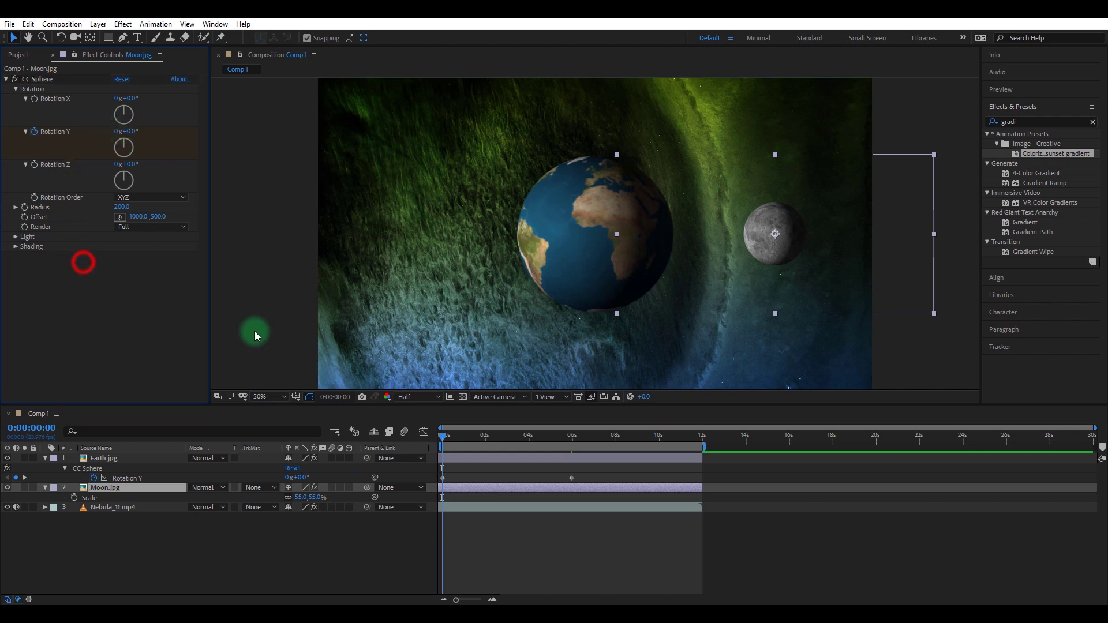
pyautogui.click(445, 488)
pyautogui.press('u')
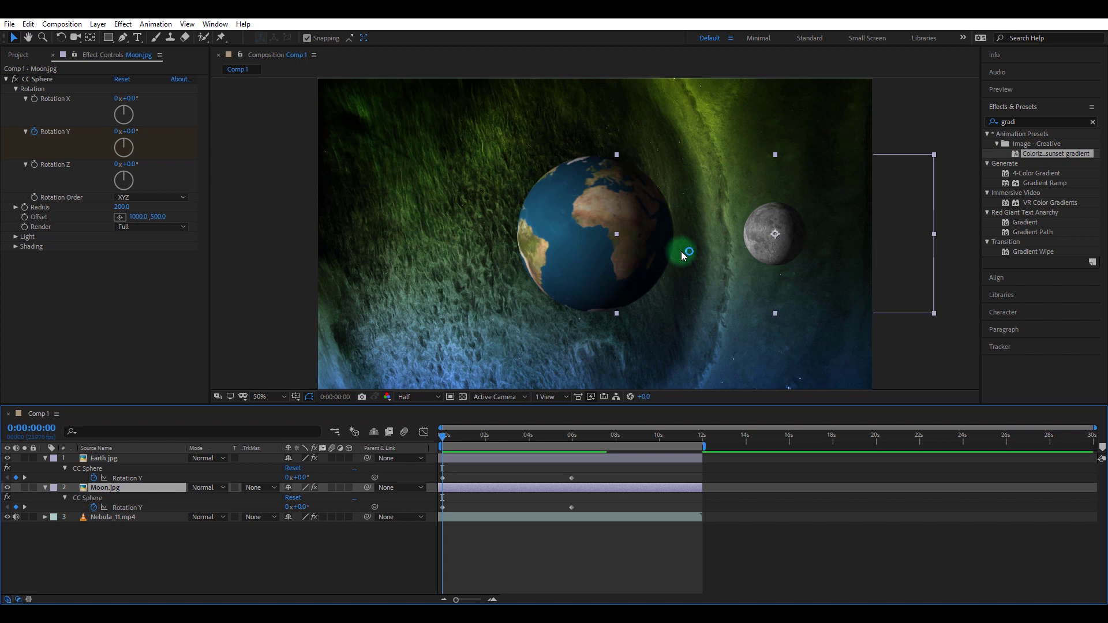
# - Add a two-node camera with a 23.33 mm focal length and depth of field enabled
pyautogui.rightClick(162, 559)
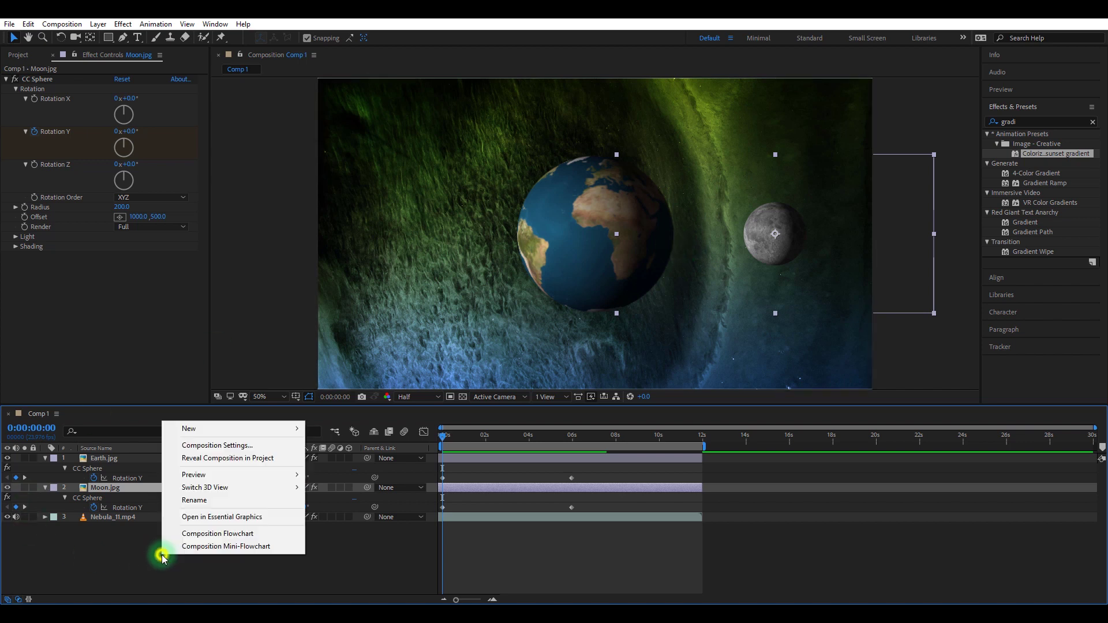
pyautogui.moveTo(193, 428)
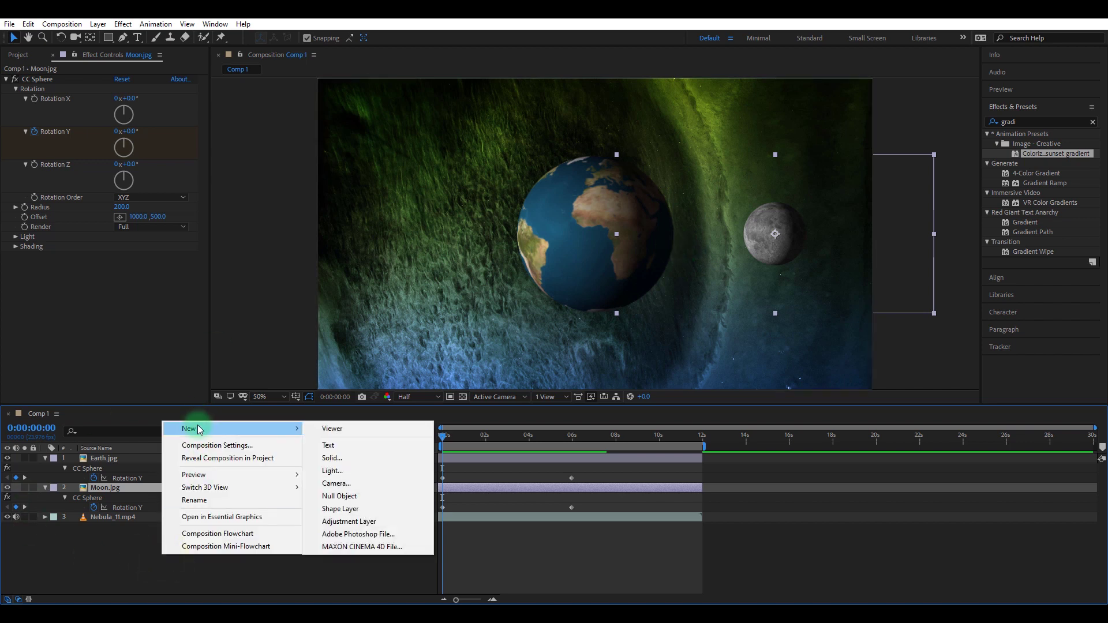
pyautogui.click(357, 484)
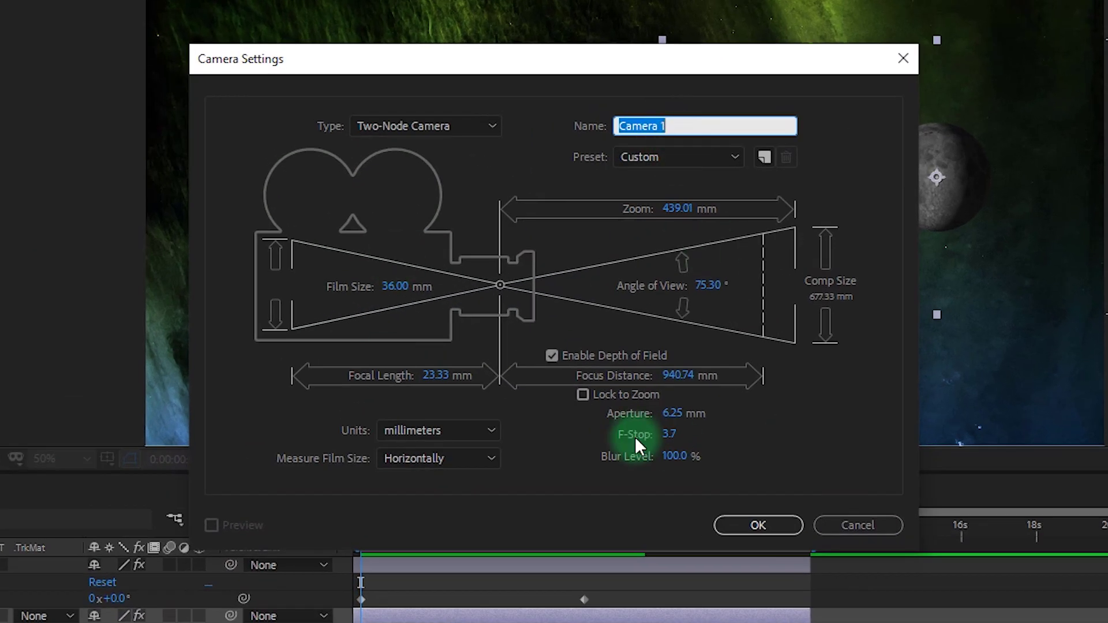
pyautogui.click(759, 524)
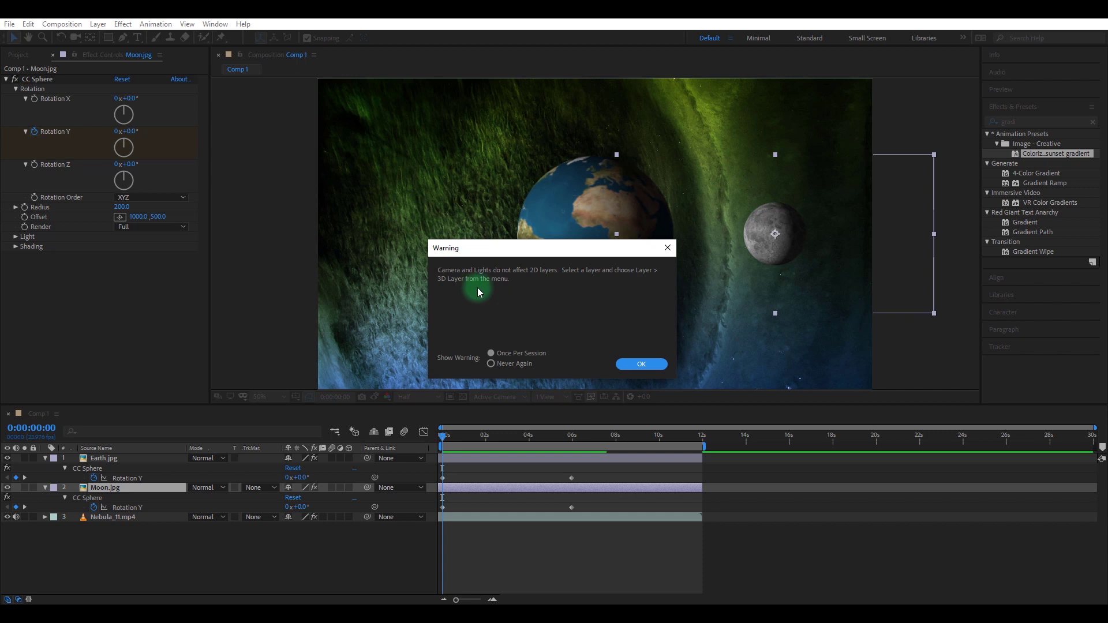
pyautogui.click(642, 364)
# - Make the Earth, Moon and Nebula layers 3D, and move the camera layer to the top of the stack
pyautogui.click(349, 458)
pyautogui.moveTo(139, 507); pyautogui.dragTo(140, 456)
pyautogui.click(347, 518)
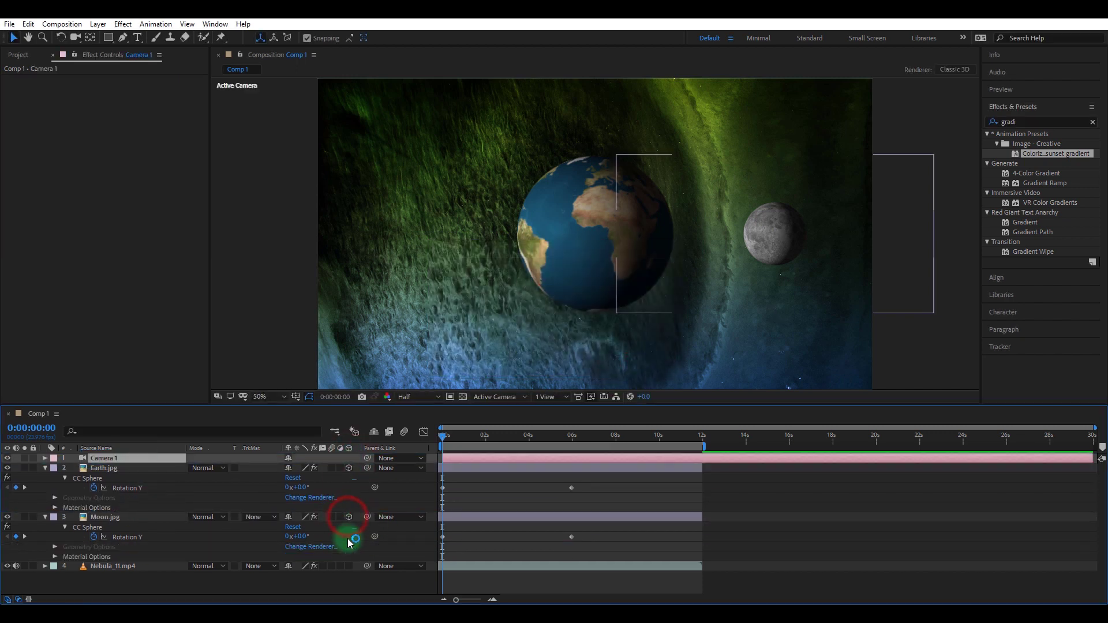
pyautogui.click(349, 566)
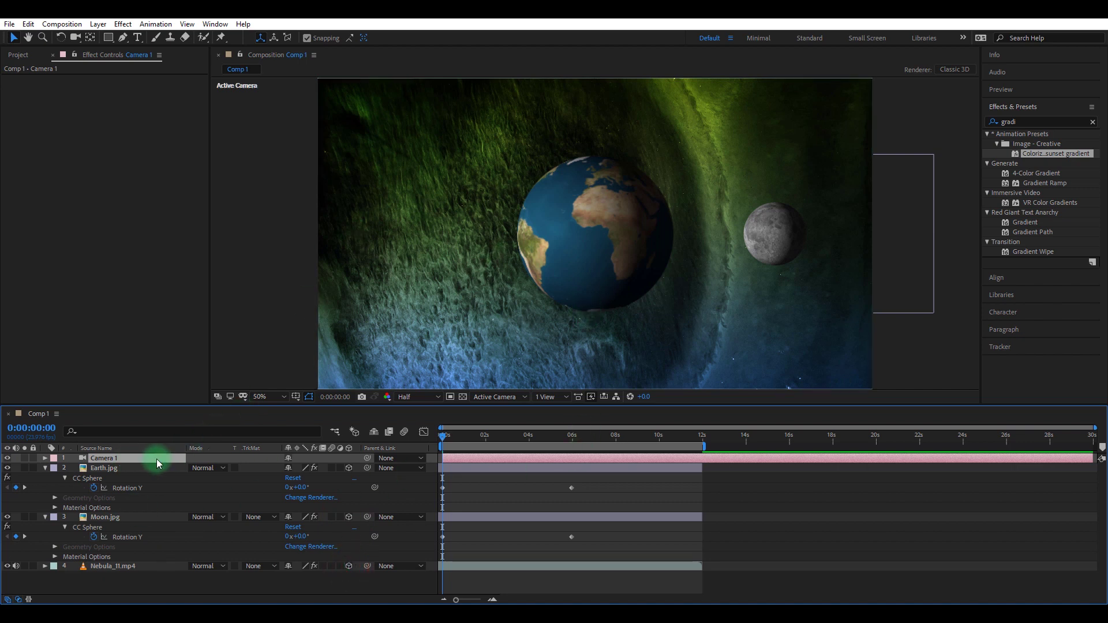
# - Examine the camera's placement relative to the layers from Custom View 1
pyautogui.click(494, 398)
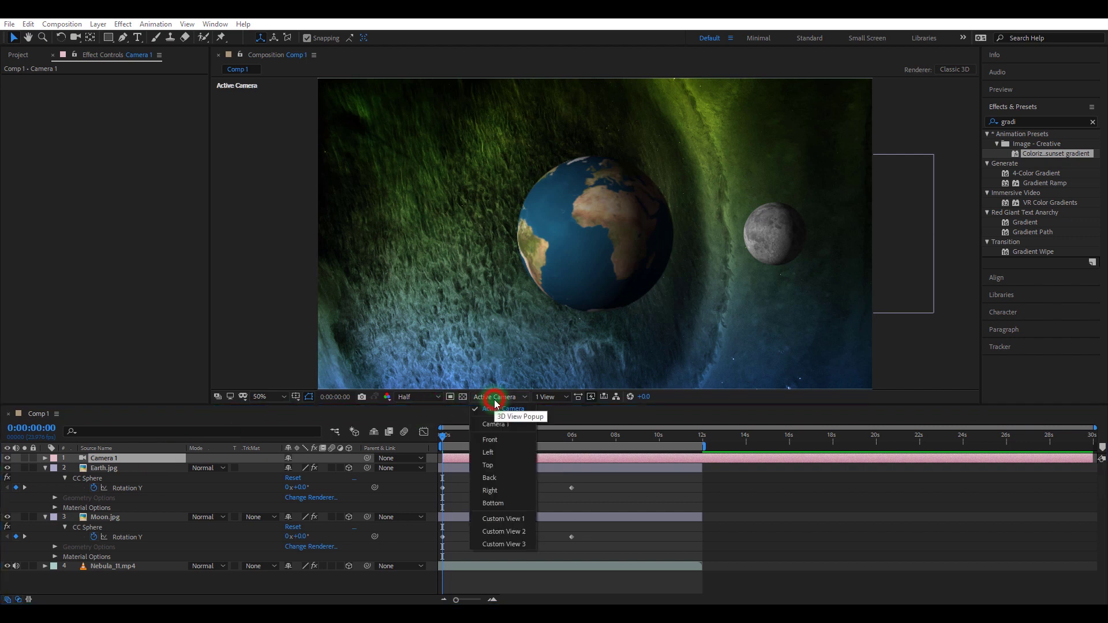
pyautogui.click(504, 518)
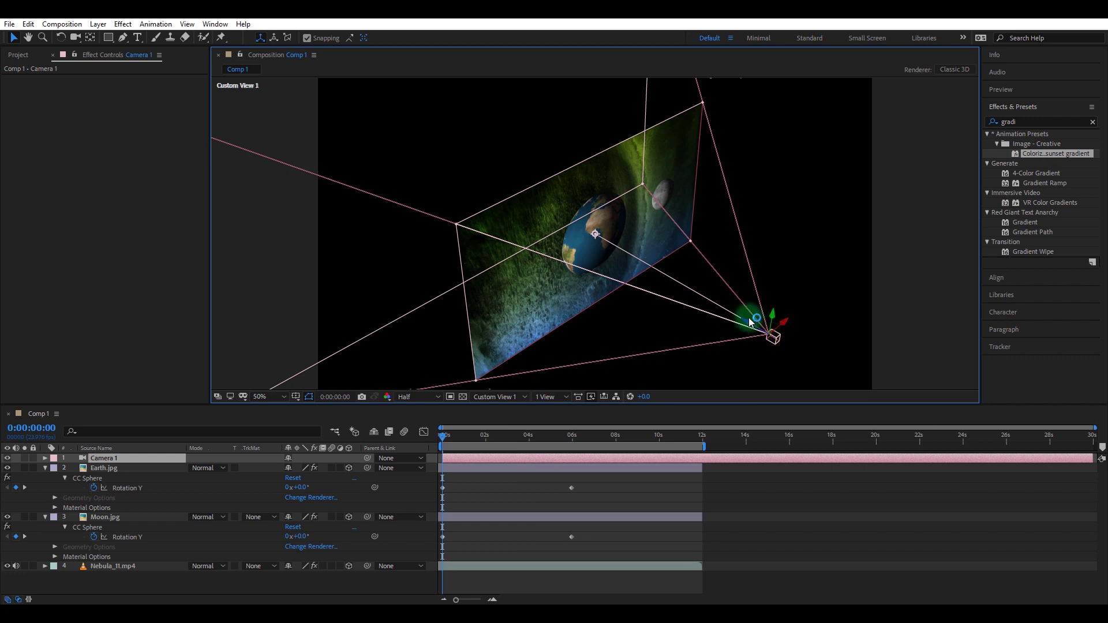
pyautogui.press(',')
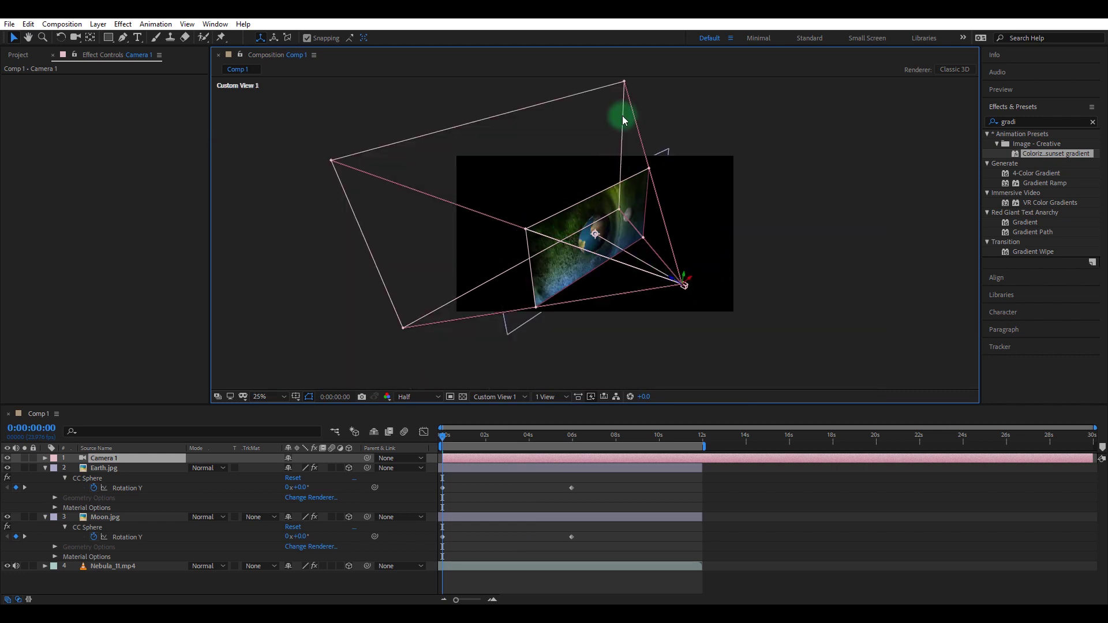
pyautogui.scroll(1, 799, 322)
# - Try to move the camera in Custom View 1 and undo the move
pyautogui.moveTo(745, 321); pyautogui.dragTo(792, 310)
pyautogui.hotkey('ctrl', 'z')
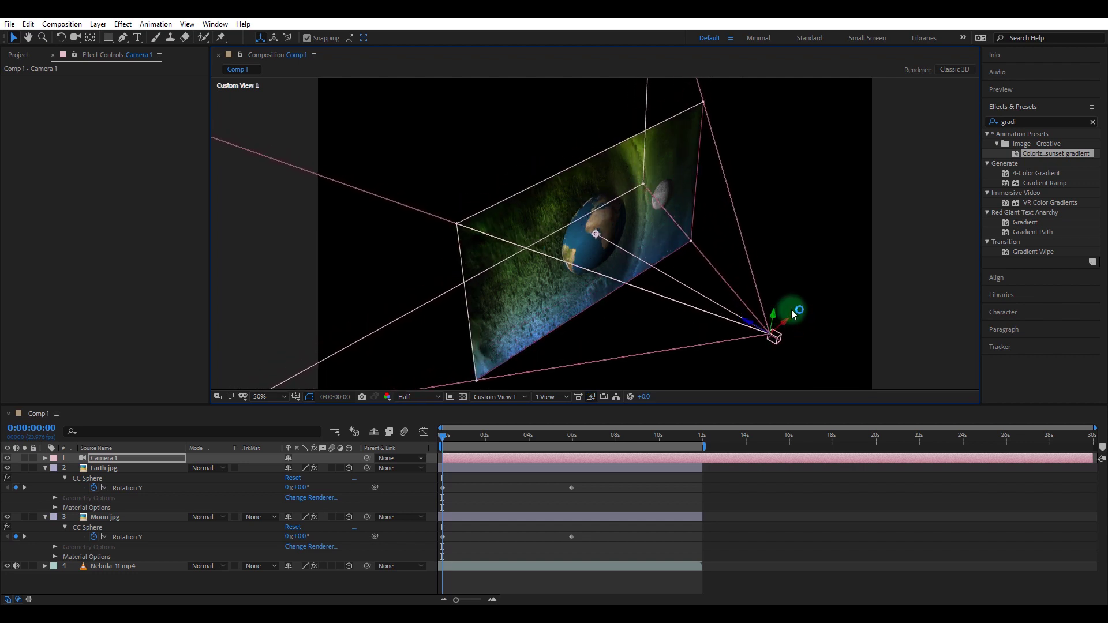
pyautogui.hotkey('ctrl', 'z')
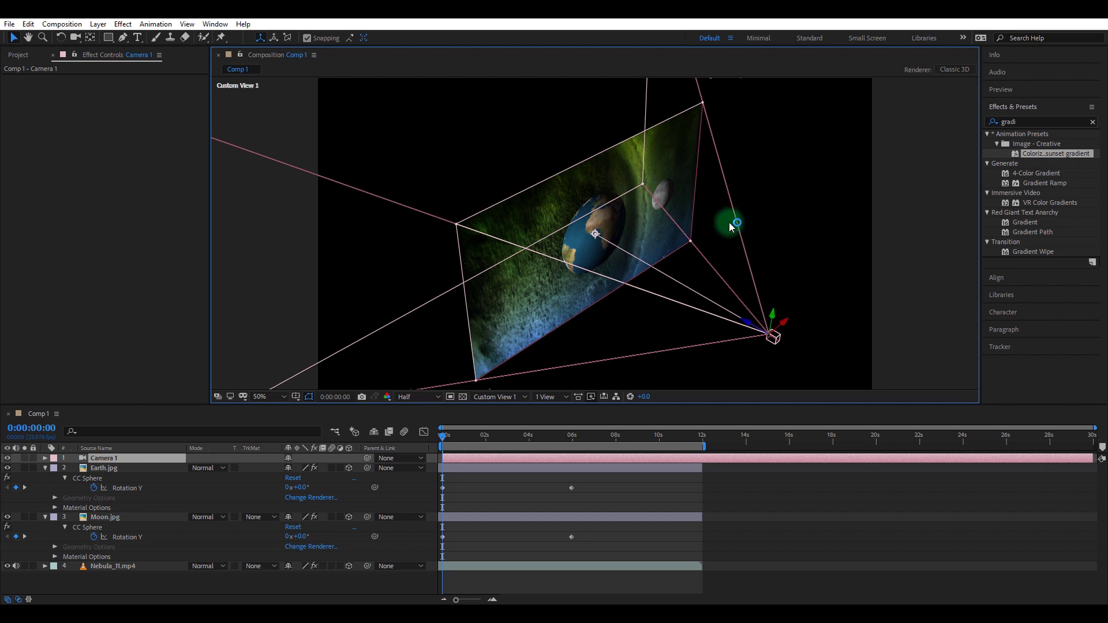
# - Compare the scene in a horizontal two-view layout, and return to a single view from the Active Camera
pyautogui.scroll(-1, 716, 237)
pyautogui.click(552, 397)
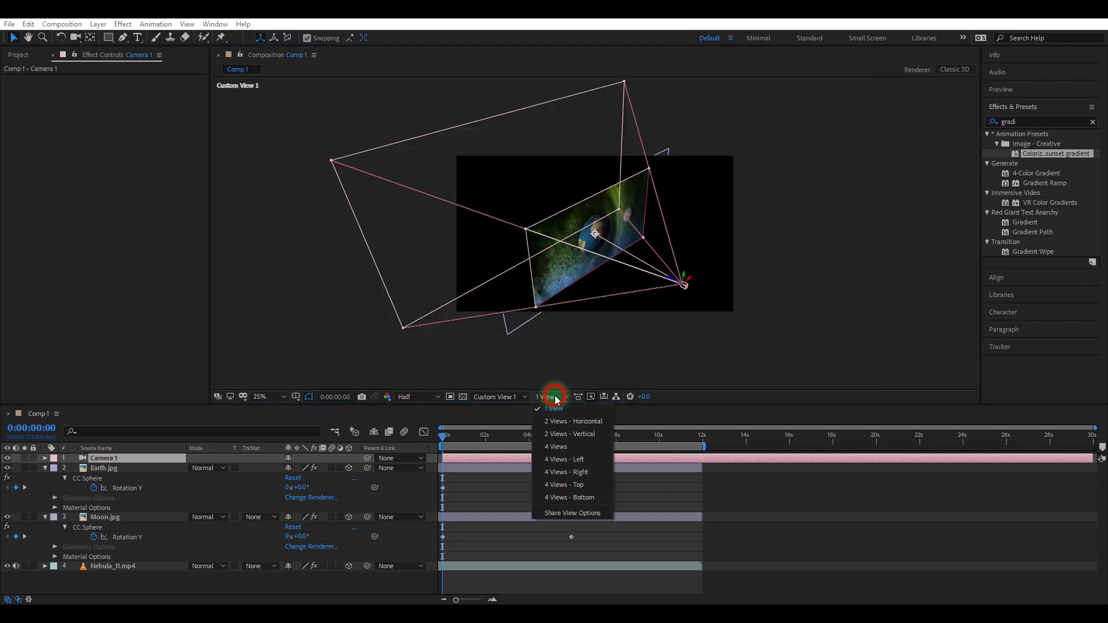
pyautogui.click(563, 428)
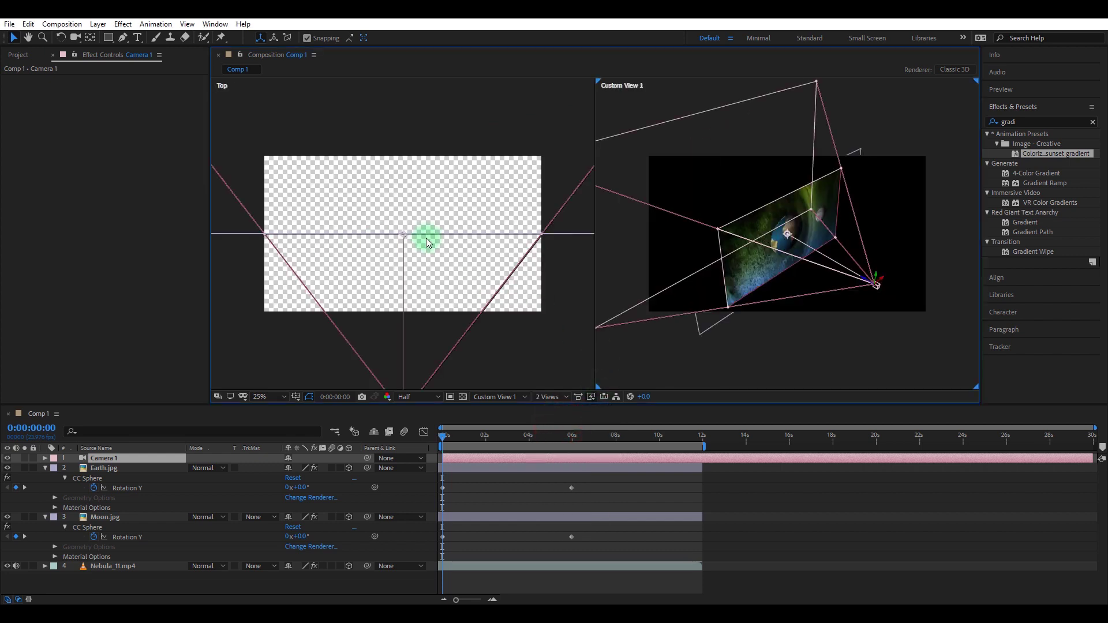
pyautogui.click(565, 398)
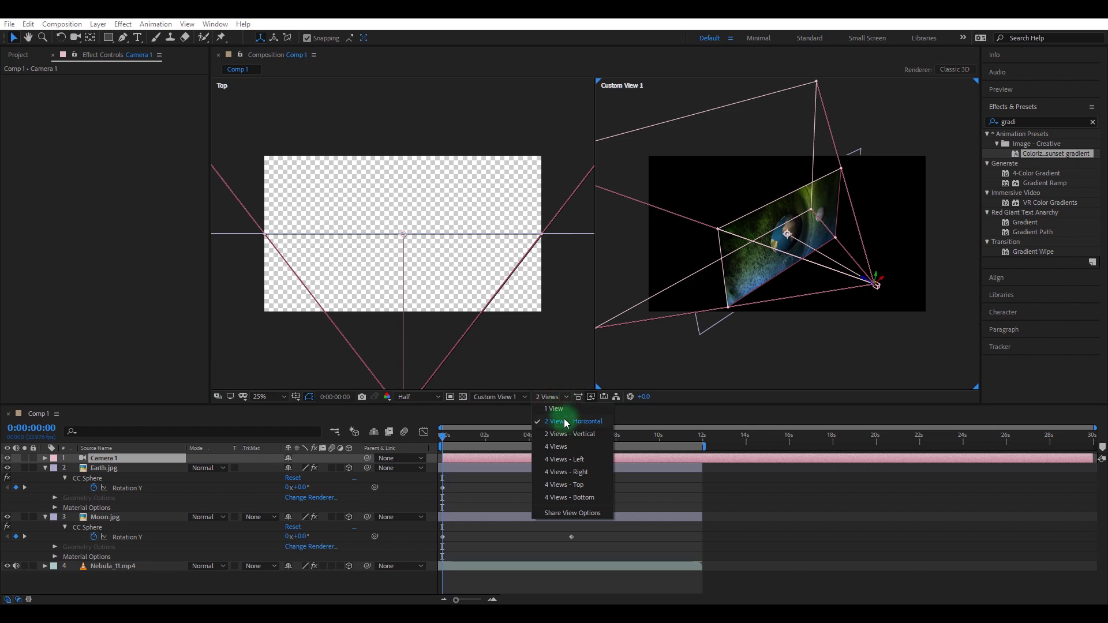
pyautogui.click(551, 408)
pyautogui.click(508, 397)
pyautogui.click(519, 408)
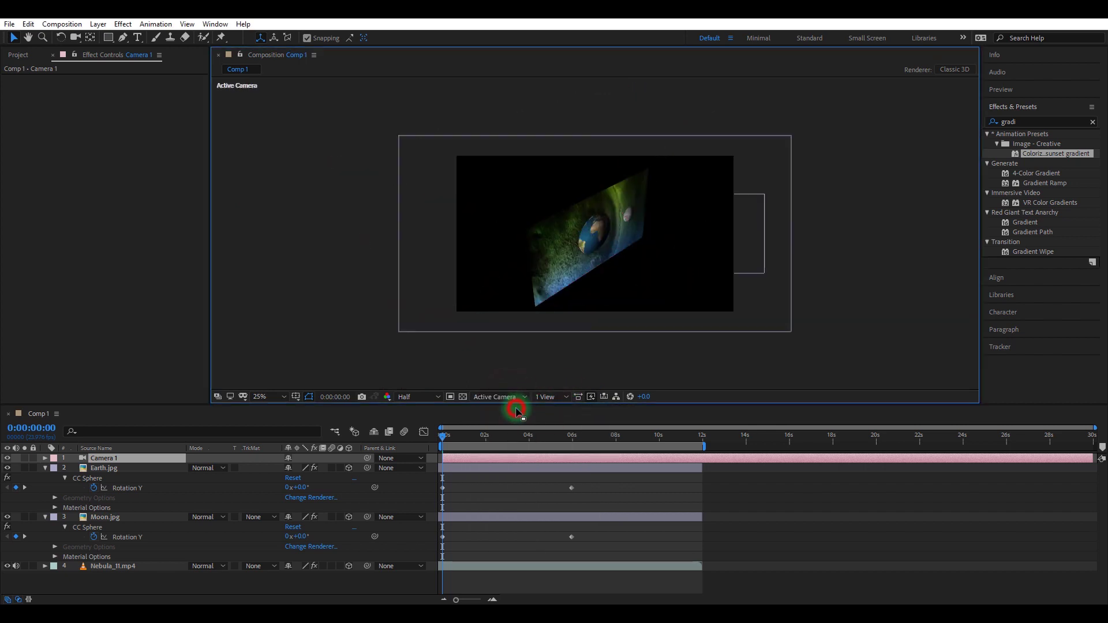
# - Create an orbit null for the Camera 1 layer and check its placement at the Earth's center
pyautogui.click(149, 459)
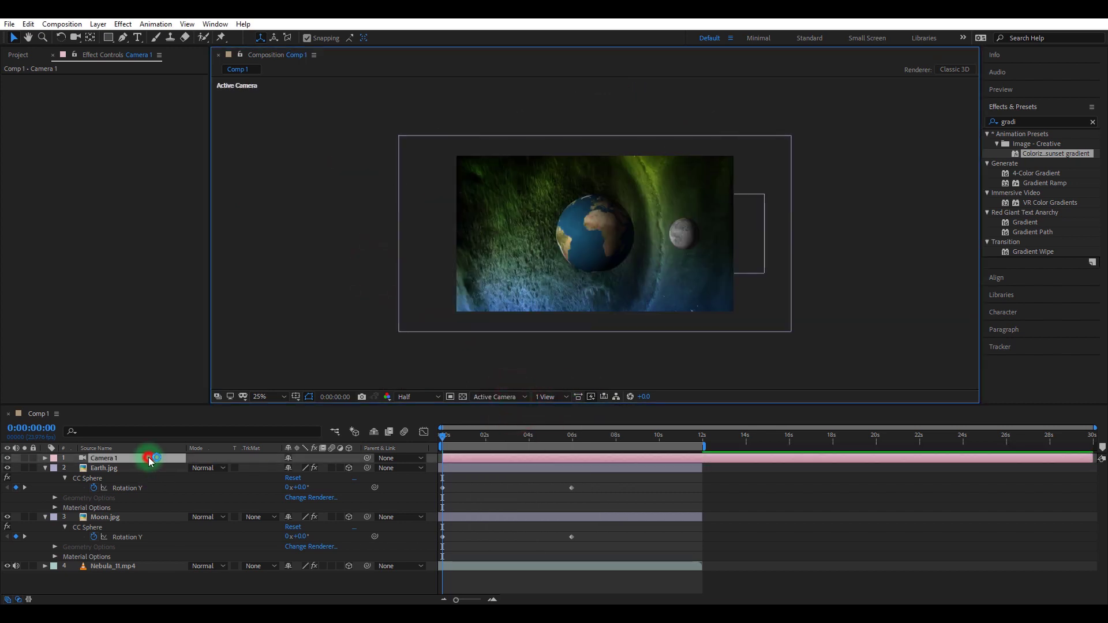
pyautogui.rightClick(170, 460)
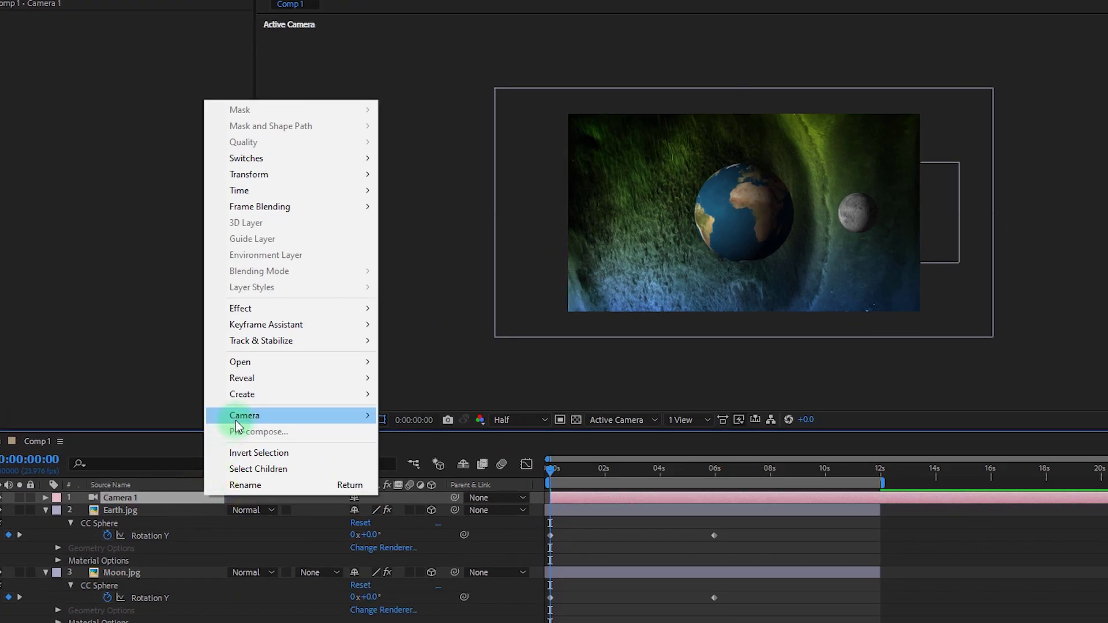
pyautogui.moveTo(236, 421)
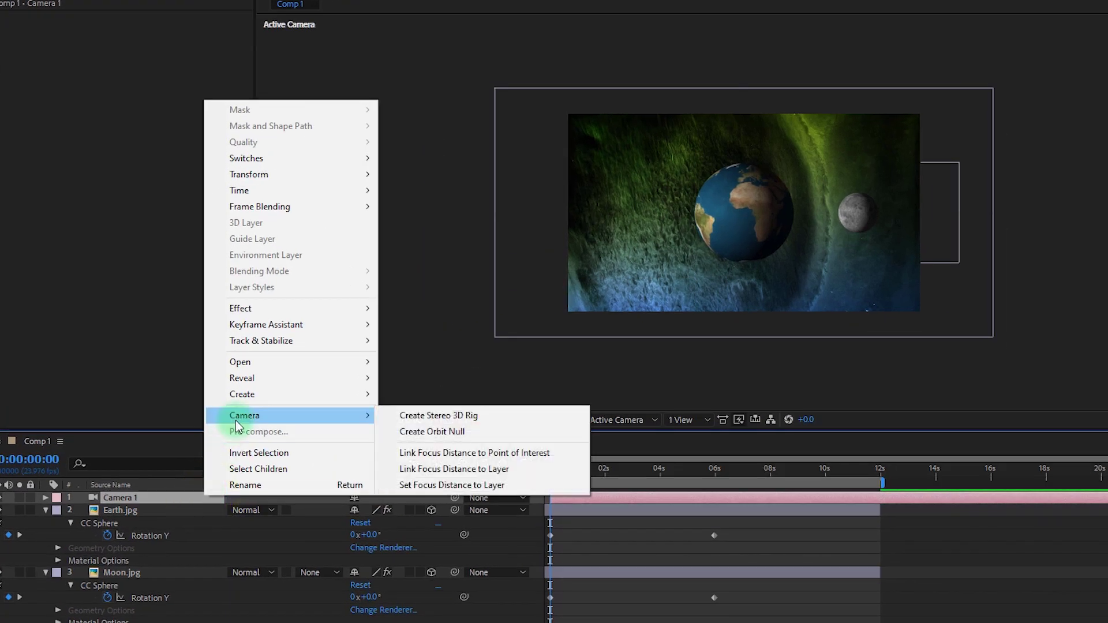
pyautogui.click(451, 434)
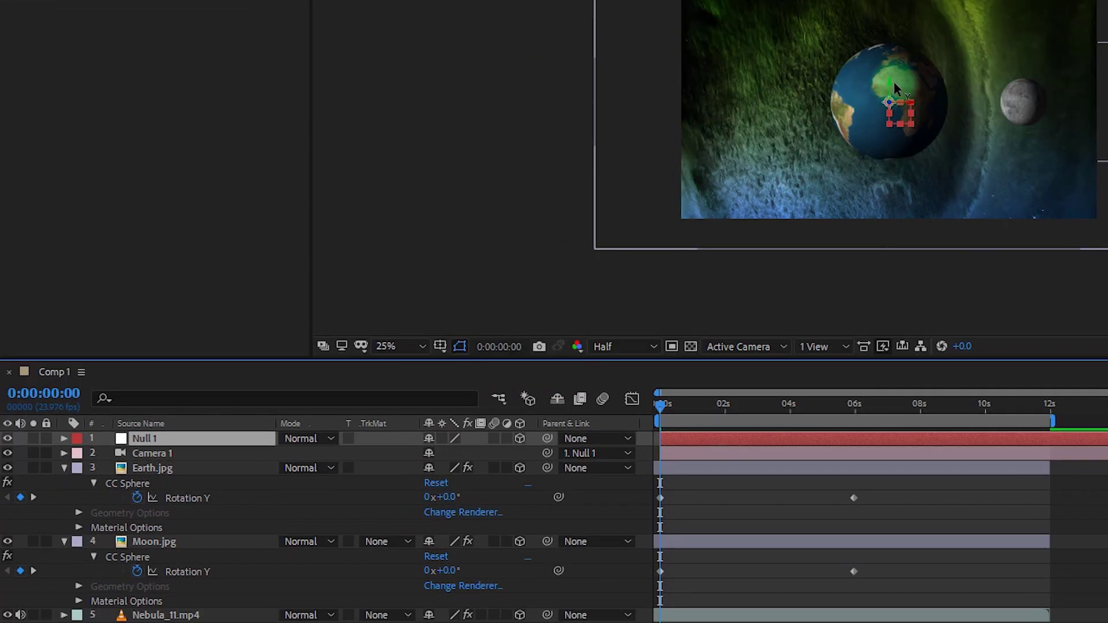
pyautogui.scroll(4, 757, 199)
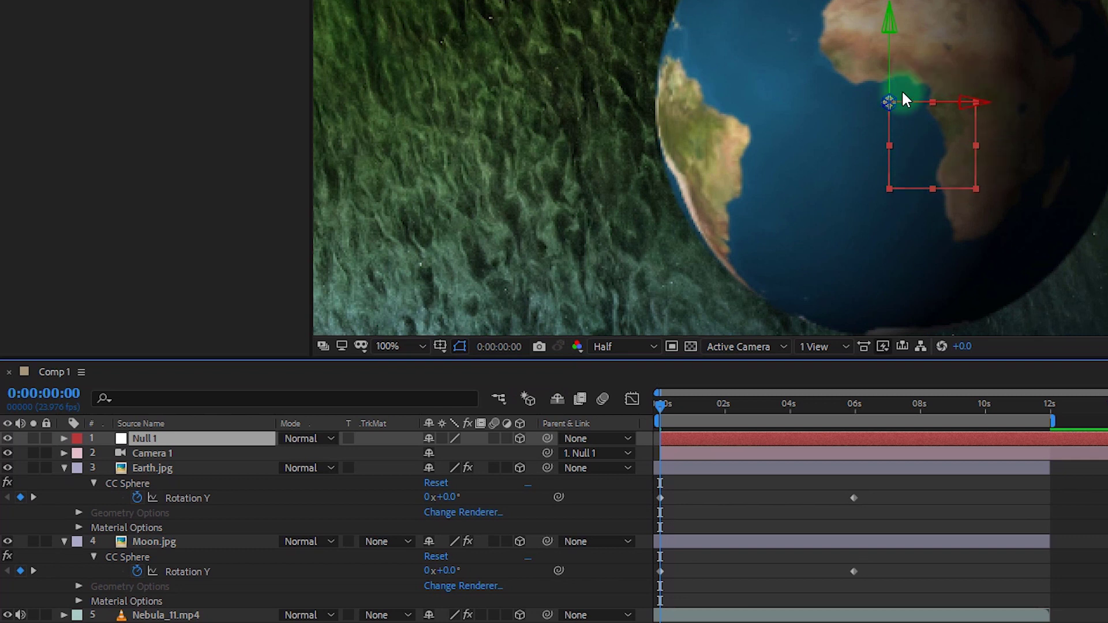
pyautogui.scroll(-2, 912, 123)
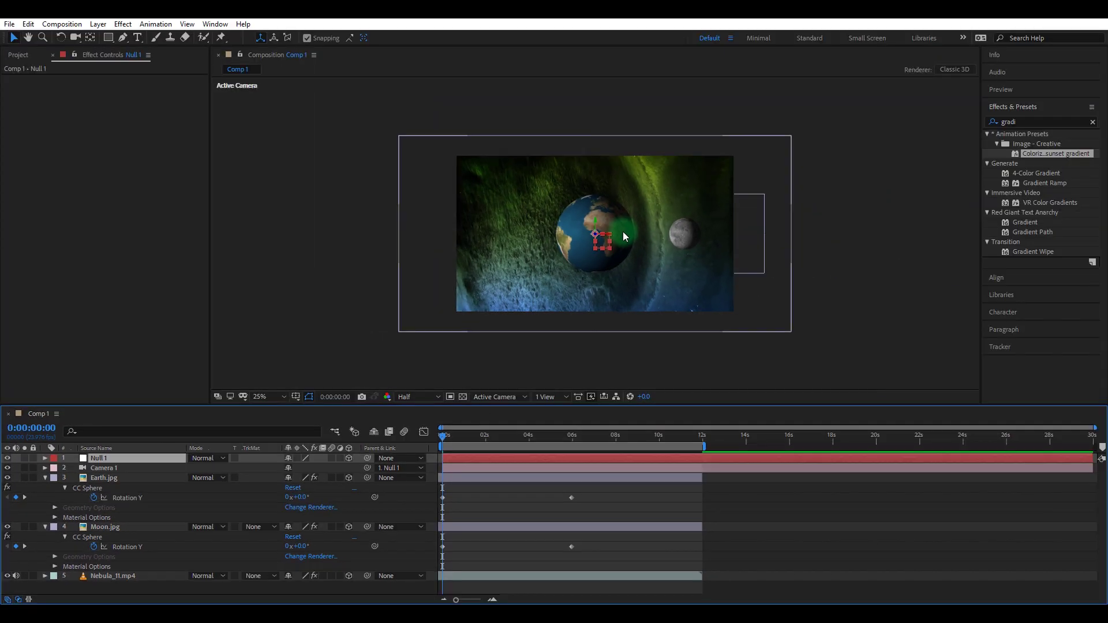
pyautogui.click(229, 495)
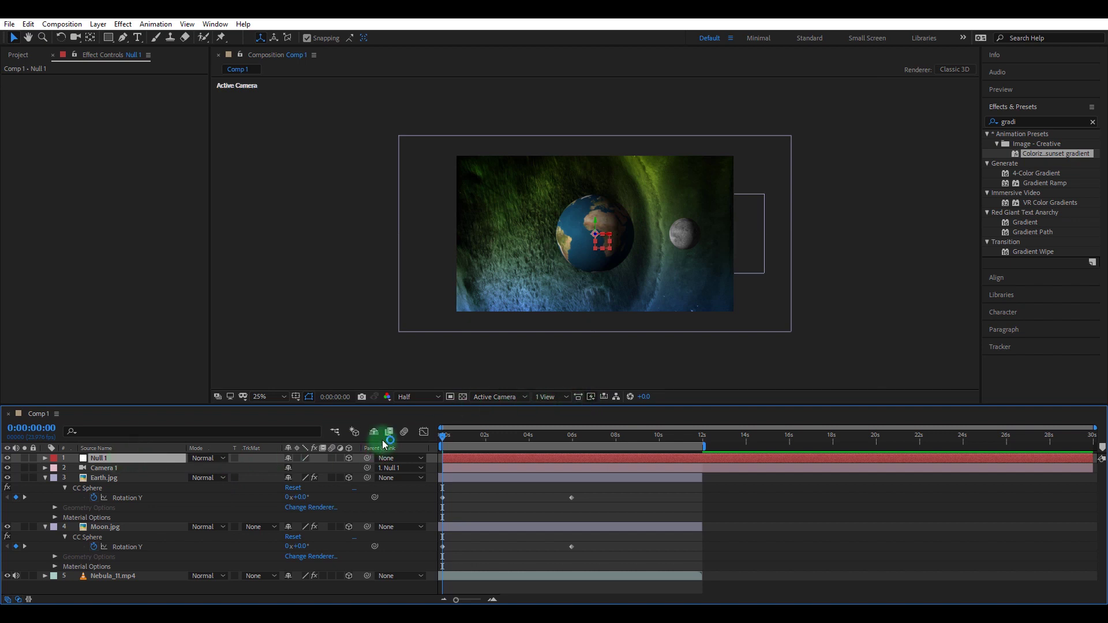
# - Show the composition in two horizontal views, with Custom View 1 replacing the Top view beside the Active Camera
pyautogui.click(552, 396)
pyautogui.click(565, 422)
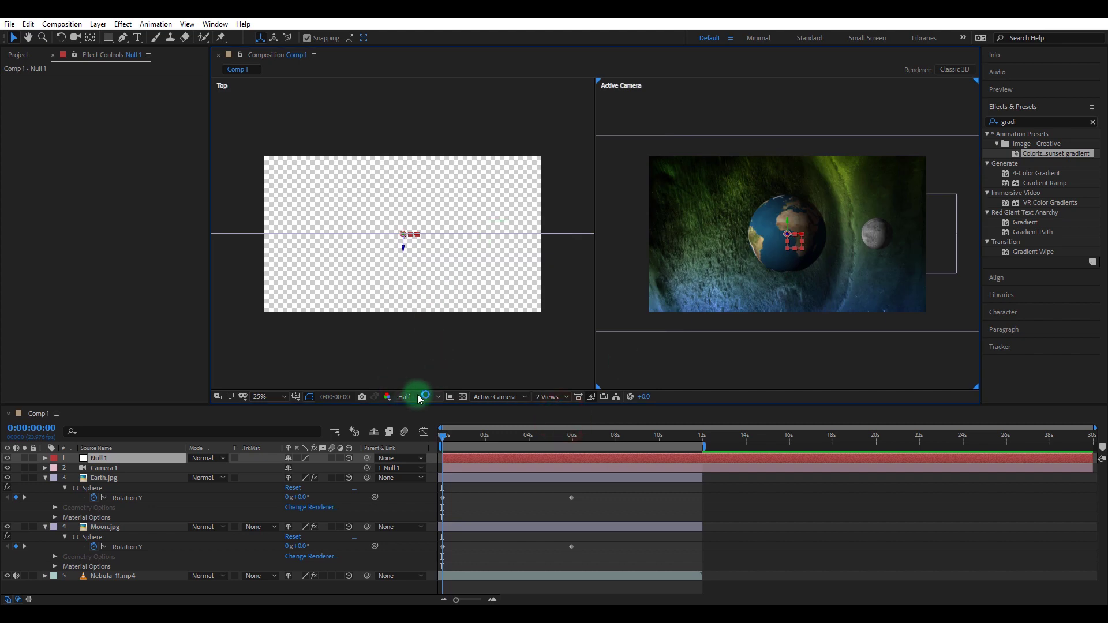
pyautogui.click(225, 89)
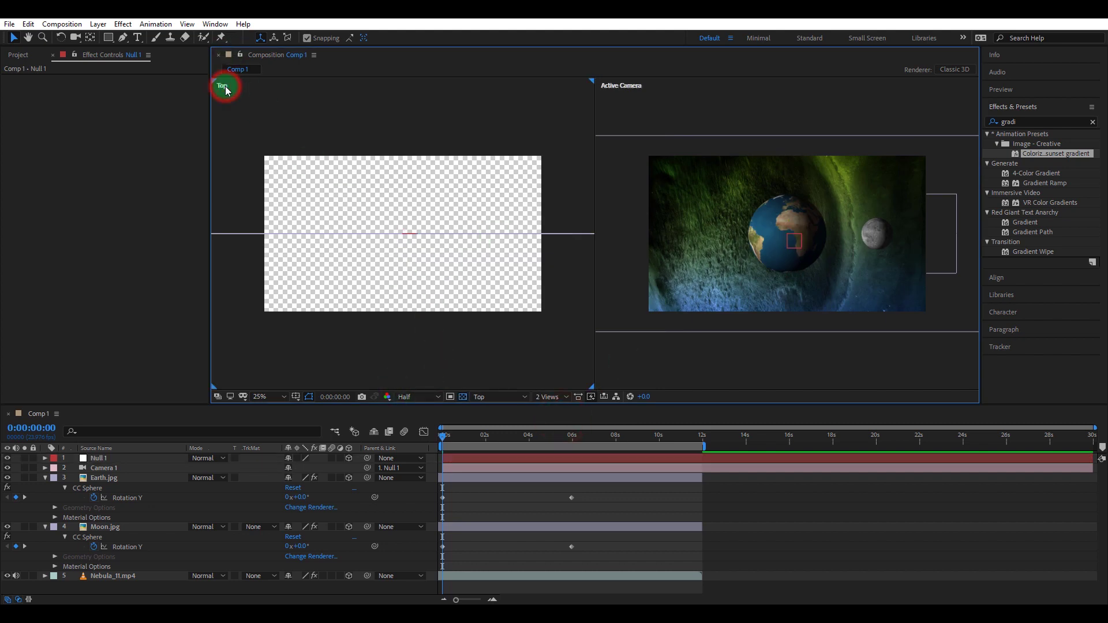
pyautogui.click(488, 404)
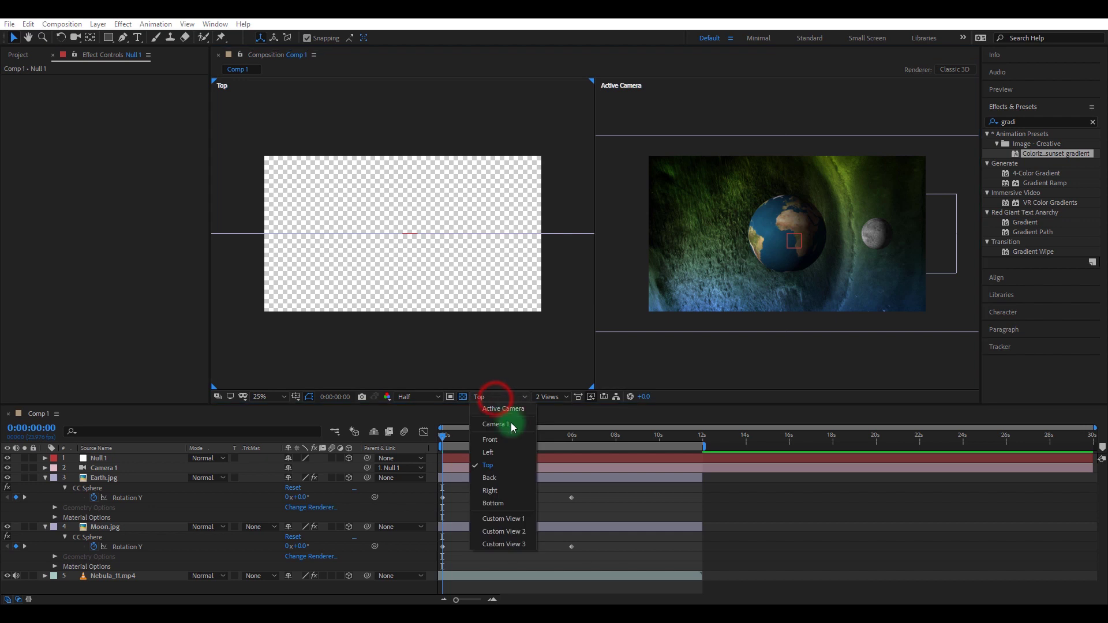
pyautogui.click(510, 521)
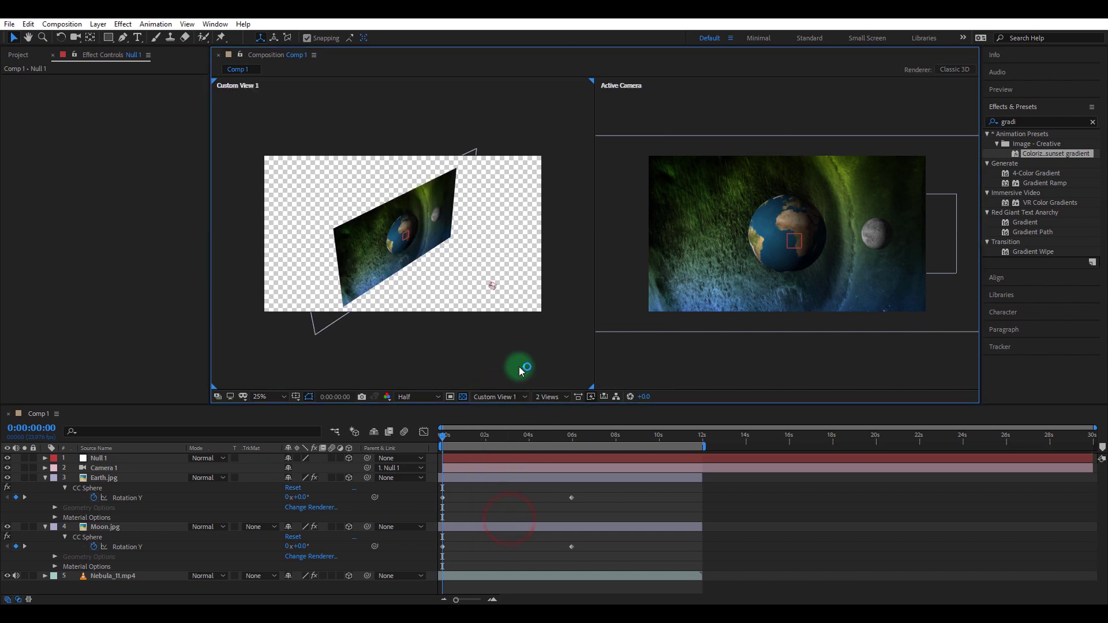
# - Check the camera in the custom view and reveal the Transform properties of its orbit null
pyautogui.click(494, 287)
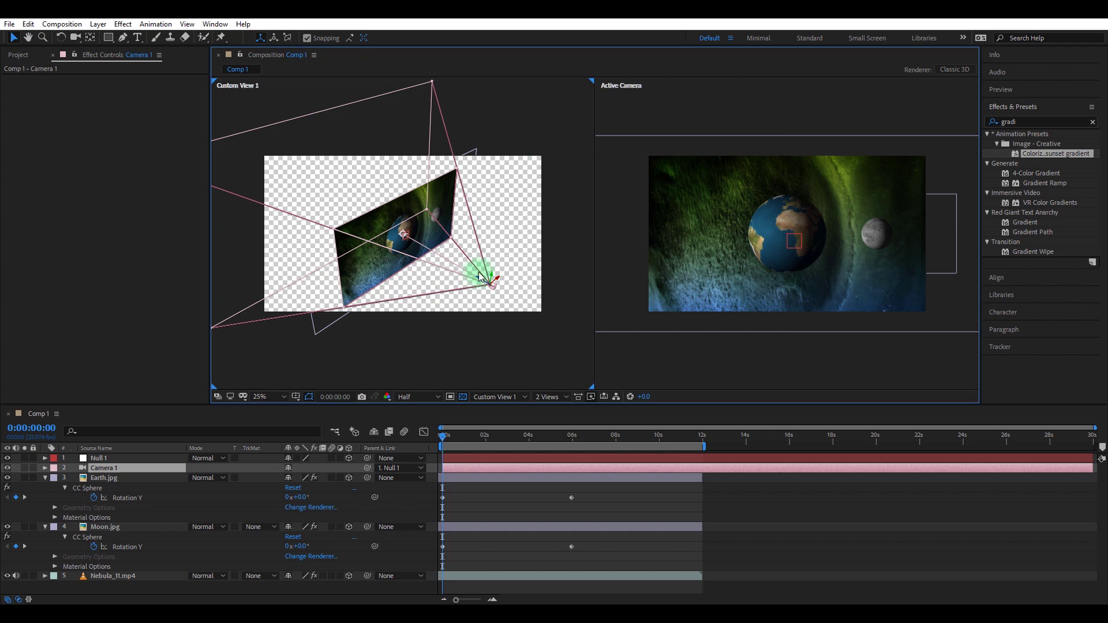
pyautogui.click(133, 459)
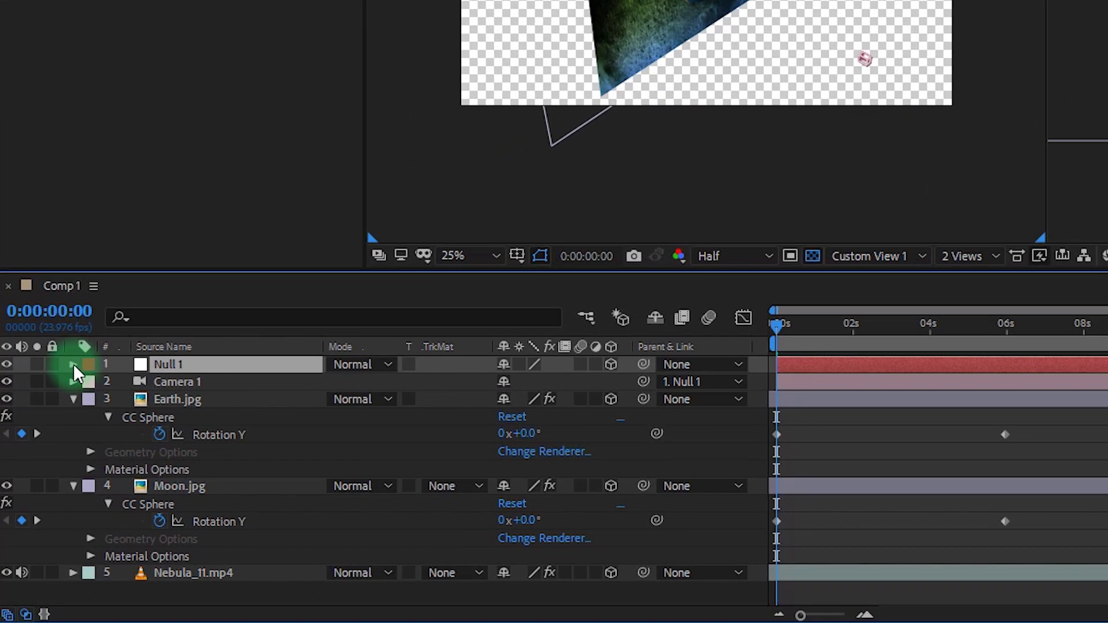
pyautogui.click(73, 364)
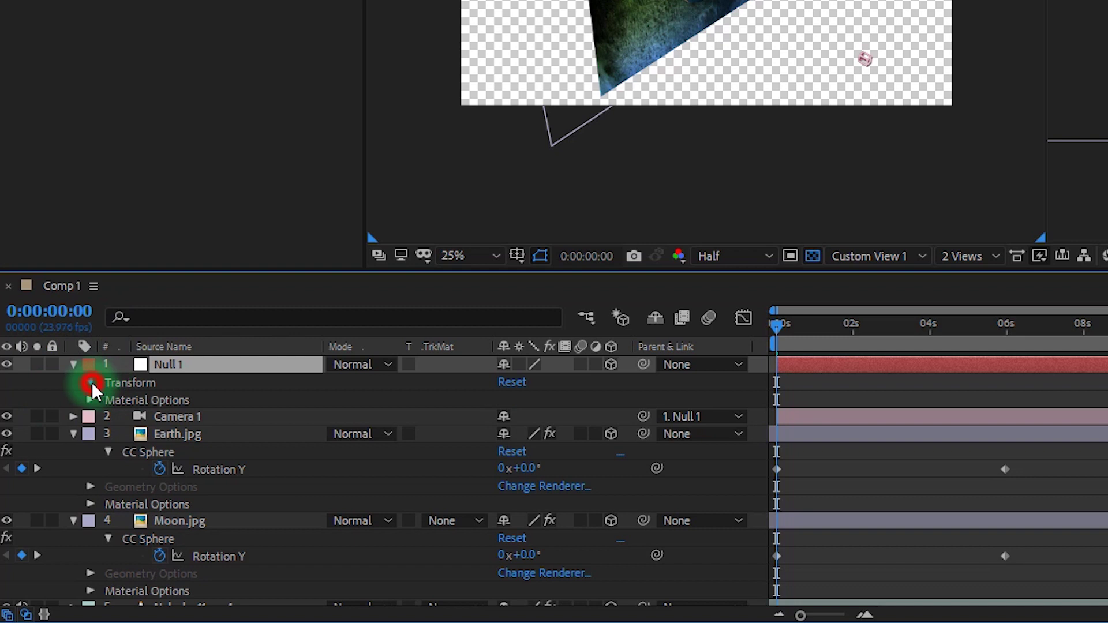
pyautogui.click(92, 382)
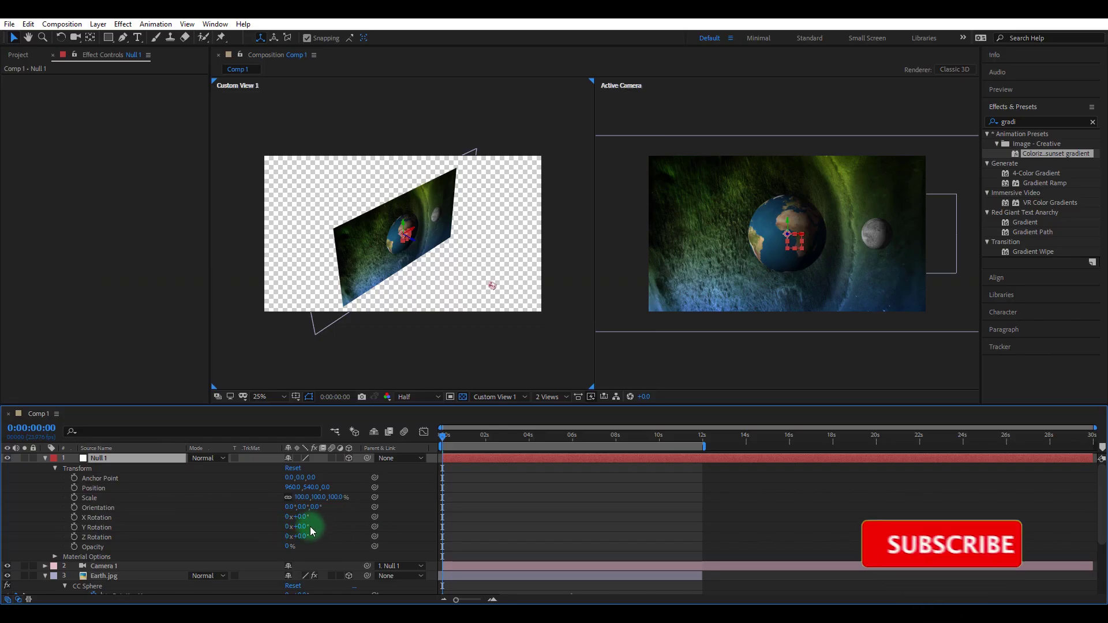
# - Try rotating the orbit null with its Y Rotation while watching both views, and reset that property
pyautogui.moveTo(525, 486); pyautogui.dragTo(578, 479)
pyautogui.moveTo(330, 522); pyautogui.dragTo(296, 531)
pyautogui.rightClick(296, 530)
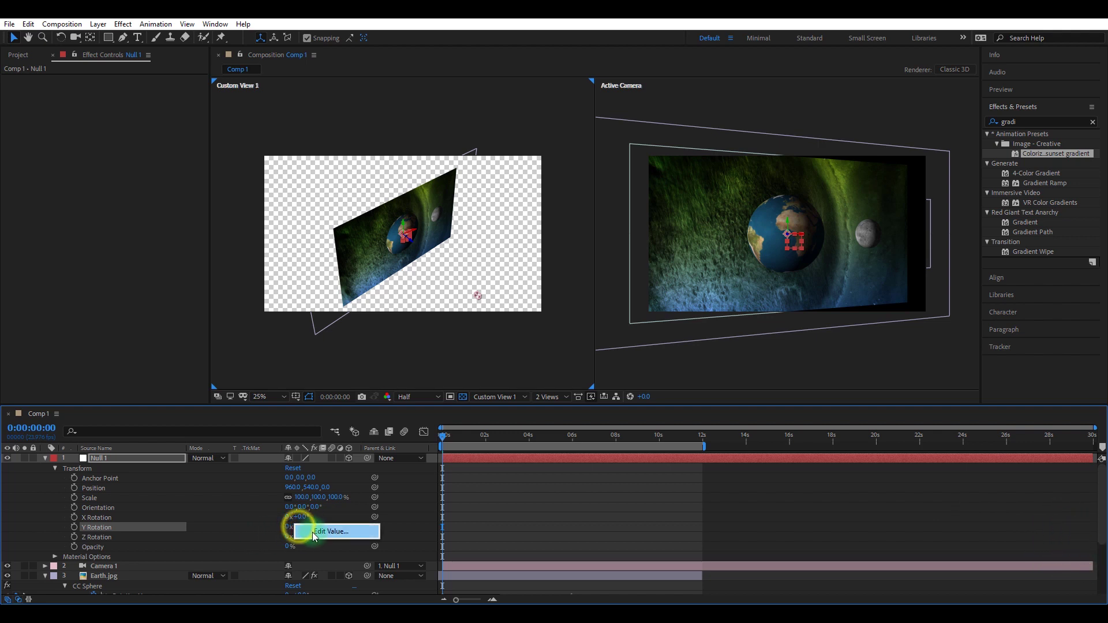
pyautogui.click(141, 528)
pyautogui.rightClick(138, 530)
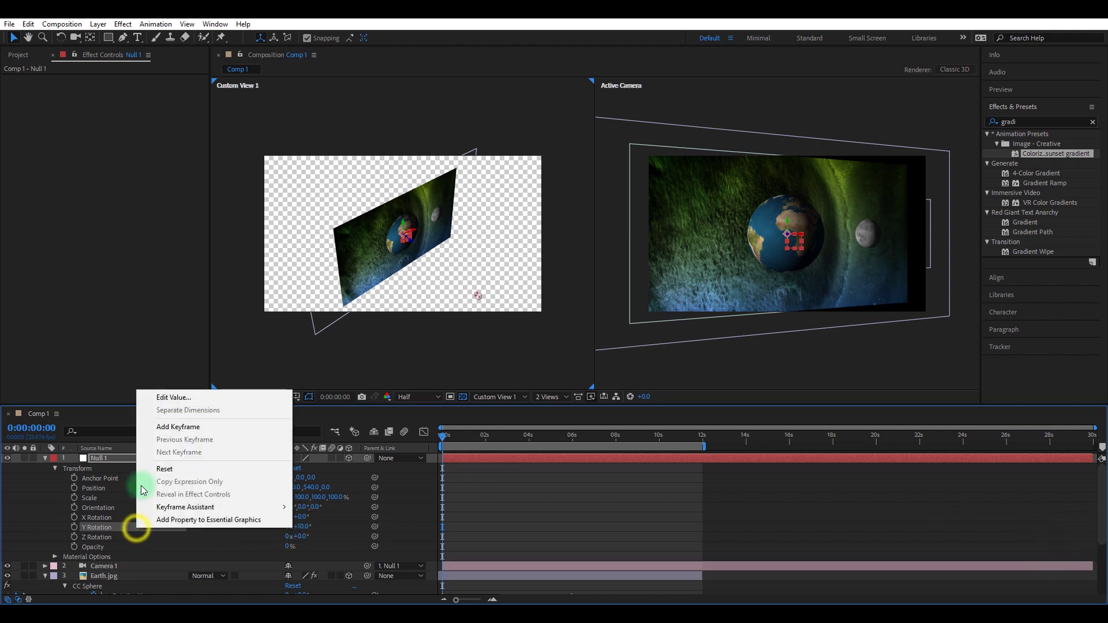
pyautogui.click(166, 469)
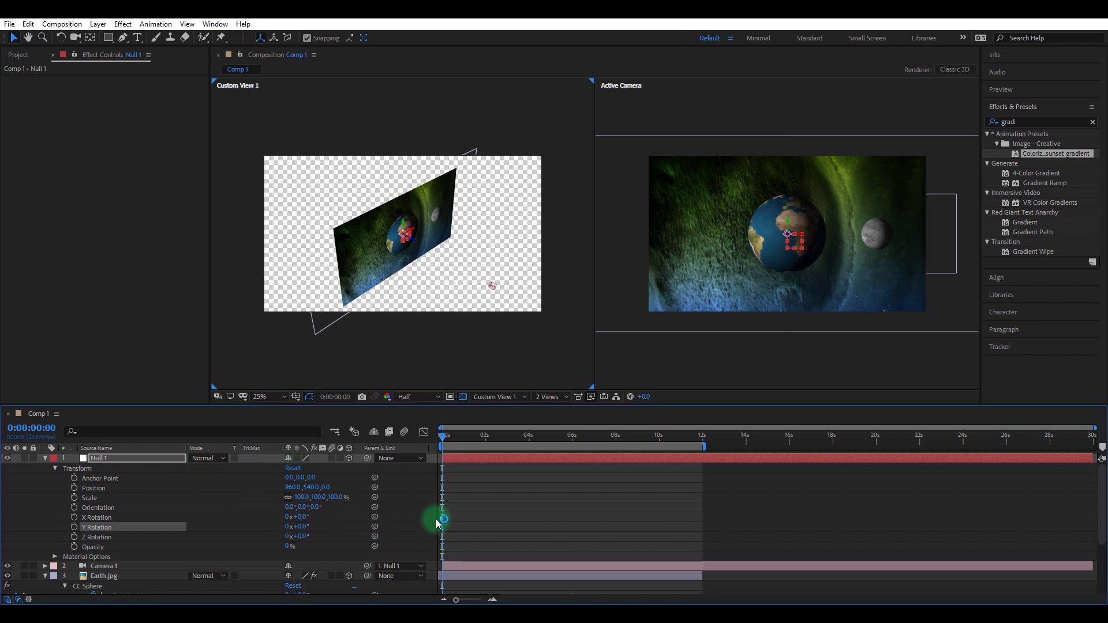
# - Keyframe the orbit null's Y Rotation to one full revolution at 0:00:05:23, with a starting keyframe at 0:00:00:00
pyautogui.scroll(-3, 437, 519)
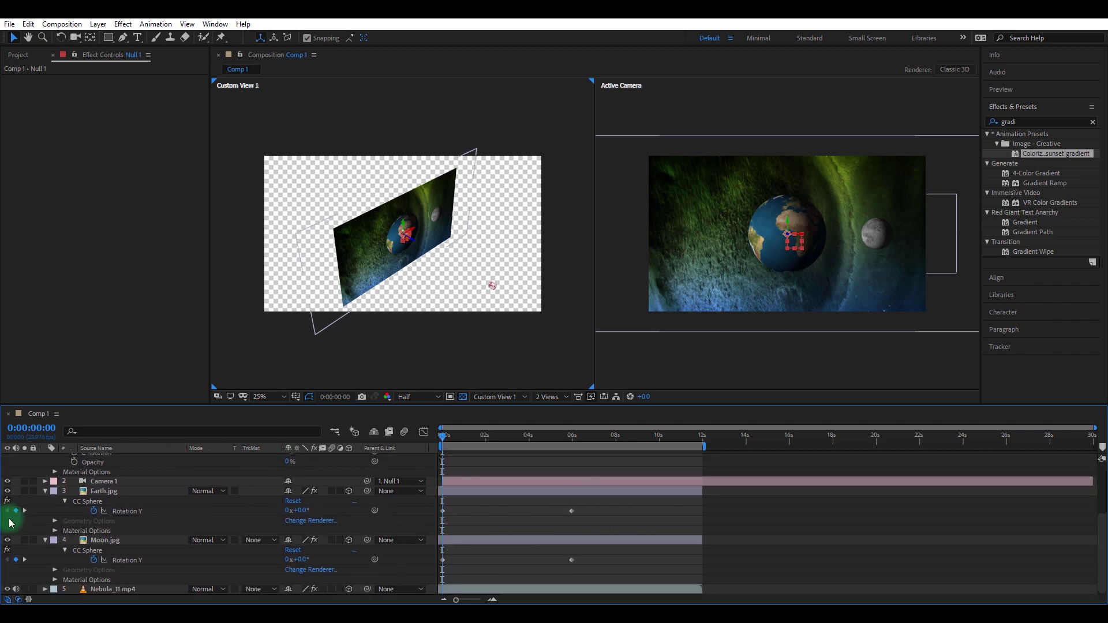
pyautogui.click(24, 512)
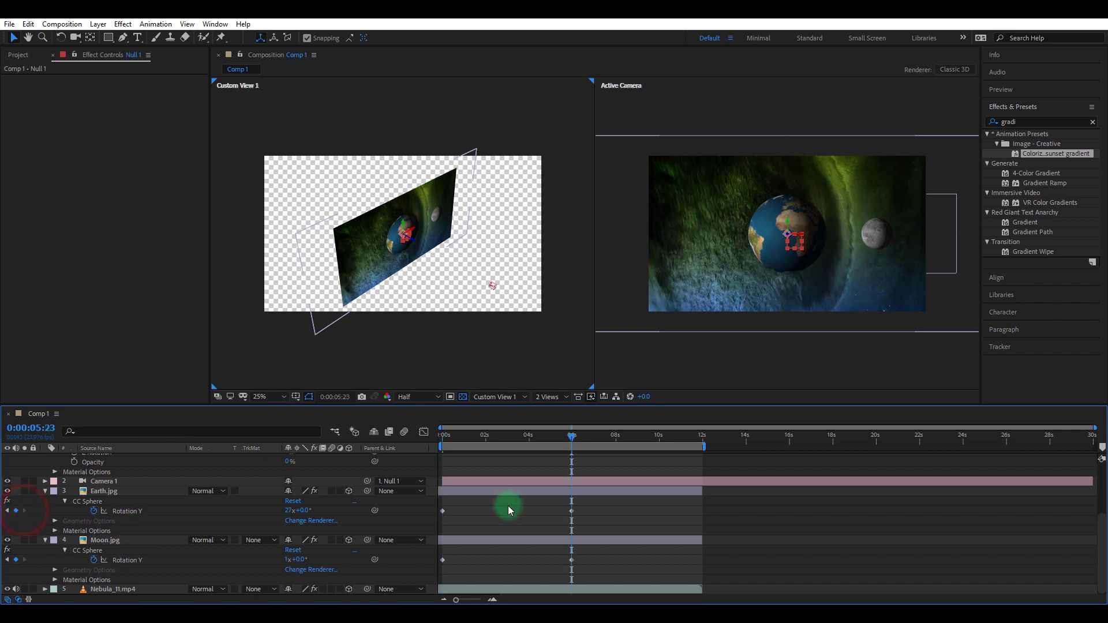
pyautogui.scroll(3, 508, 507)
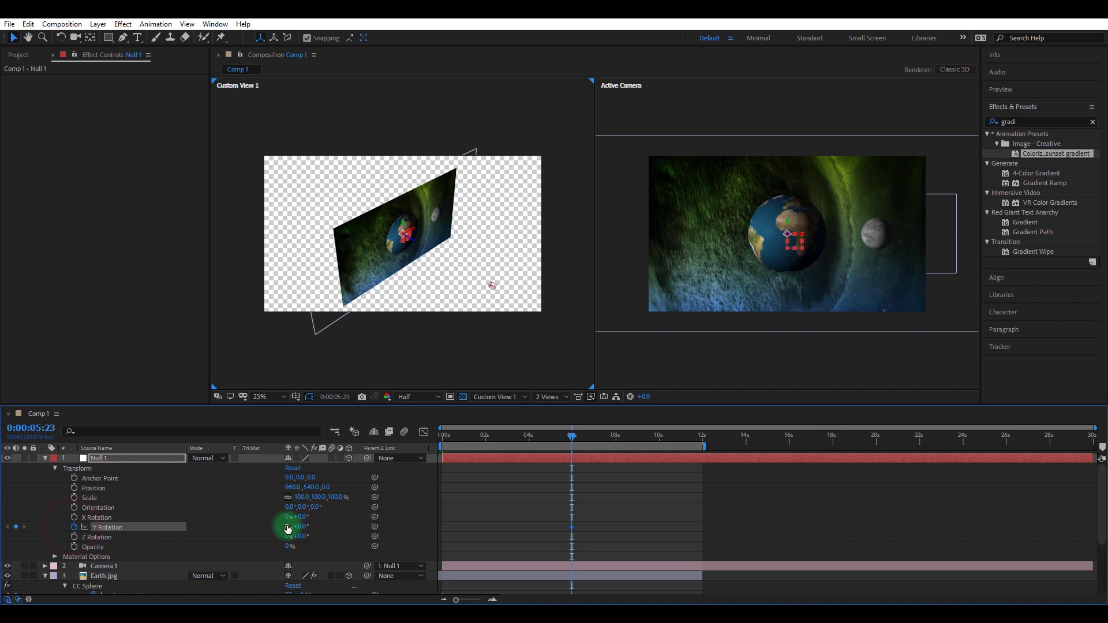
pyautogui.write('1')
pyautogui.click(258, 534)
pyautogui.moveTo(572, 437); pyautogui.dragTo(388, 463)
pyautogui.click(288, 528)
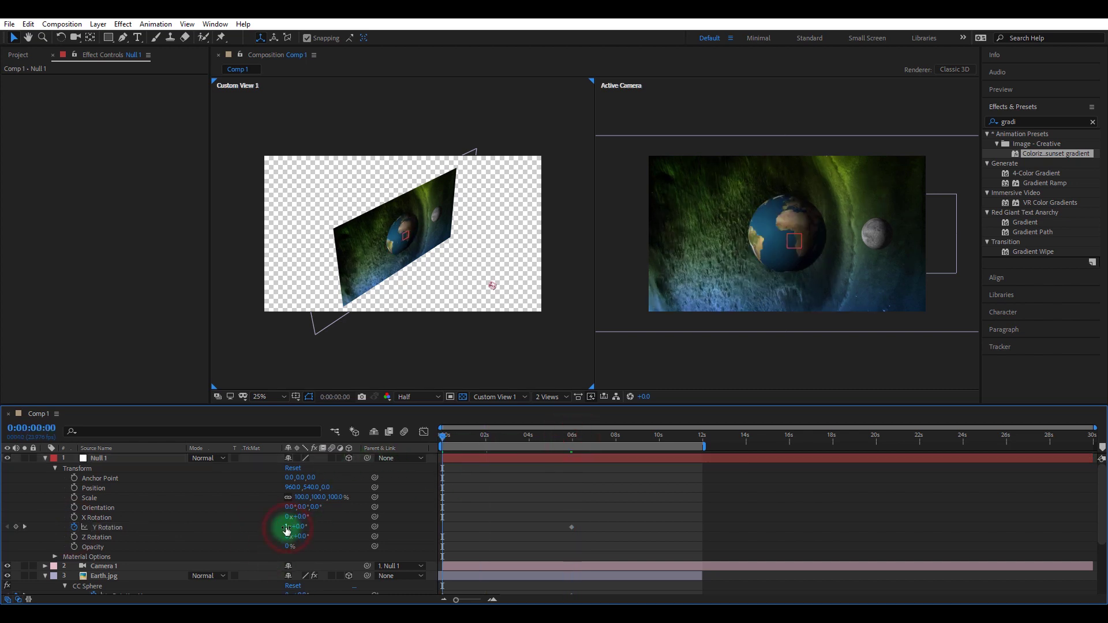
pyautogui.press('Return')
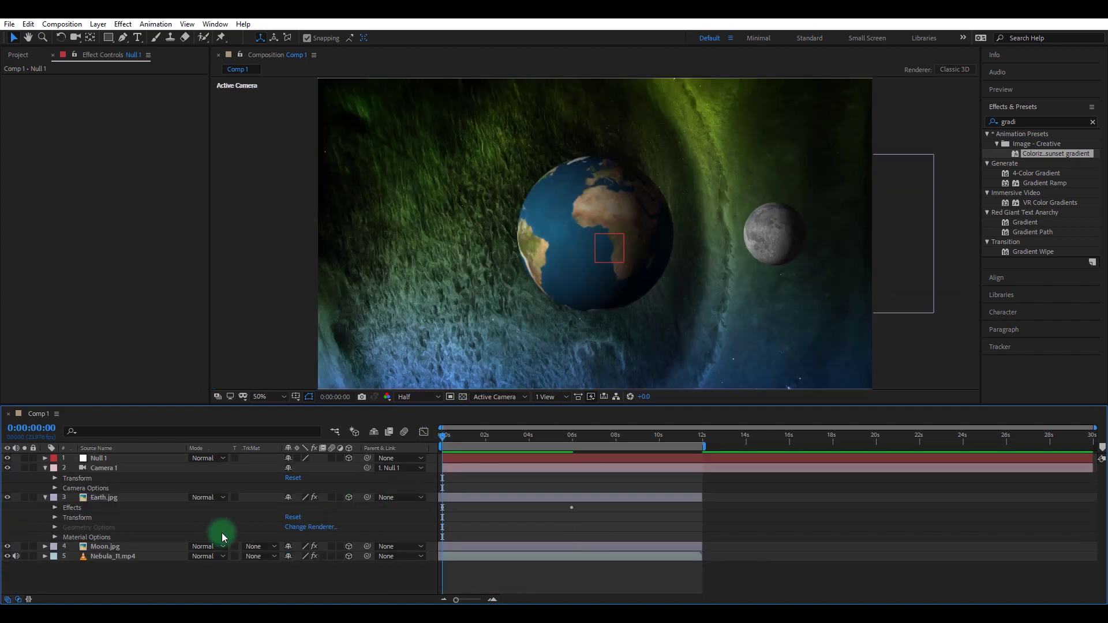
# - Switch off the 3D layer option of Nebula_11.mp4 and preview the camera move from the first frame
pyautogui.moveTo(451, 439); pyautogui.dragTo(426, 434)
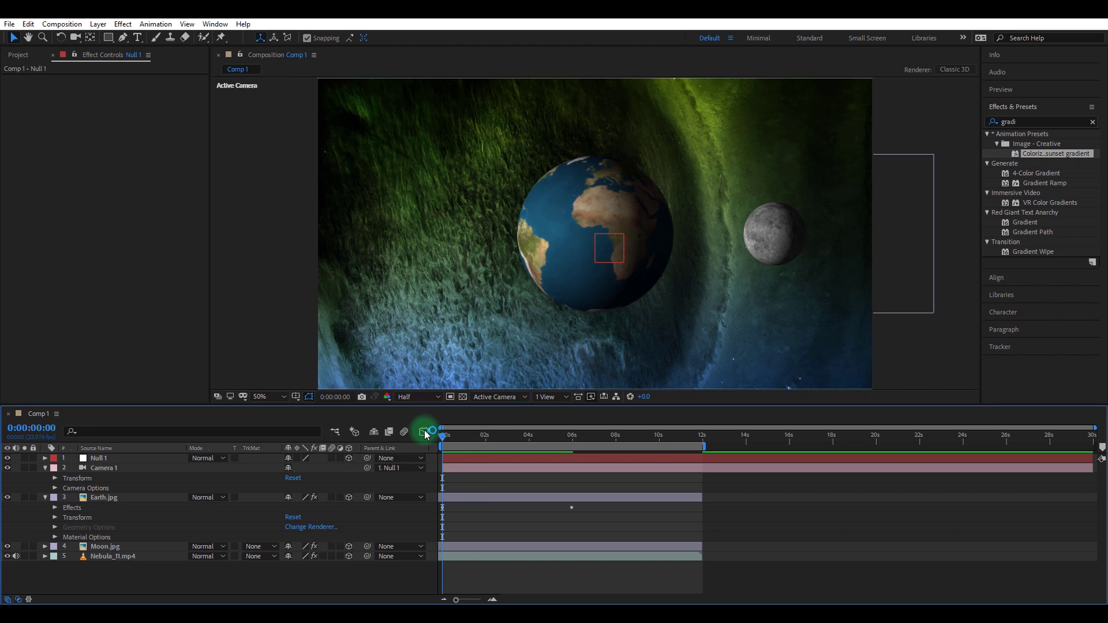
pyautogui.click(348, 557)
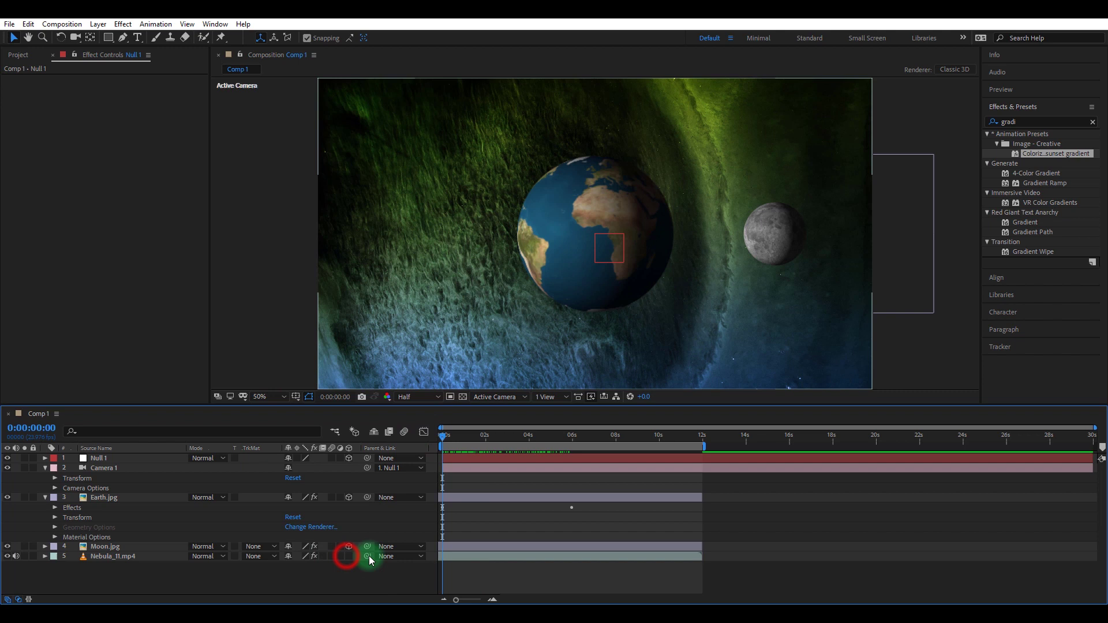
pyautogui.moveTo(446, 437)
pyautogui.mouseDown()
pyautogui.moveTo(532, 443)
pyautogui.moveTo(442, 441)
pyautogui.mouseUp()
pyautogui.click(585, 254)
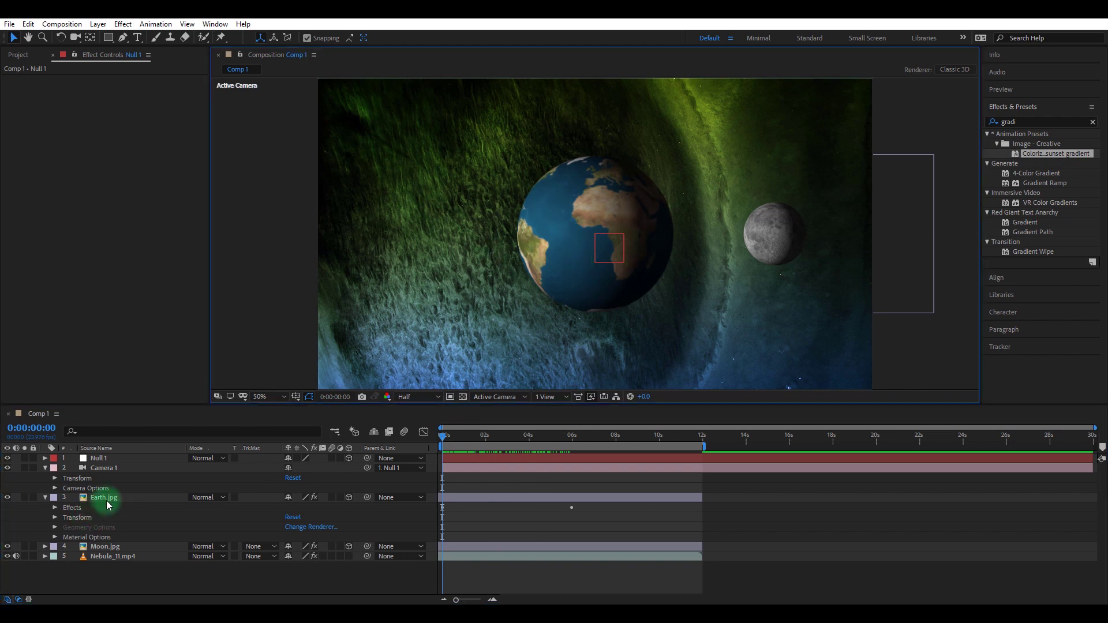
# - Parent the Earth.jpg layer to Null 1 and check its motion in the Active Camera and Custom View 1
pyautogui.moveTo(367, 498); pyautogui.dragTo(140, 457)
pyautogui.moveTo(442, 437); pyautogui.dragTo(467, 441)
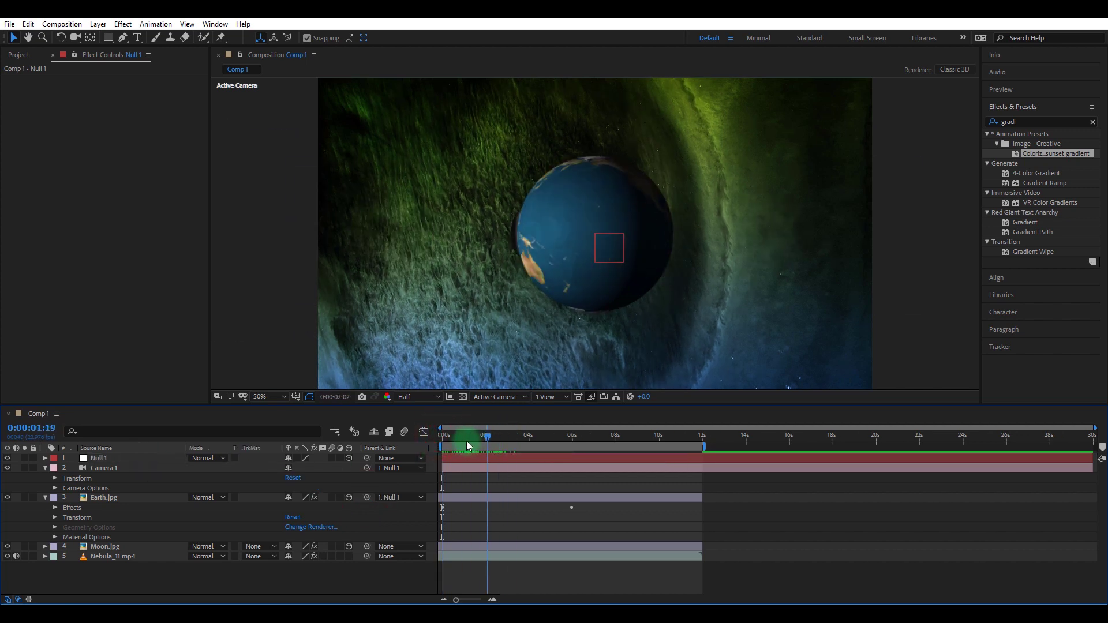
pyautogui.click(523, 396)
pyautogui.click(507, 523)
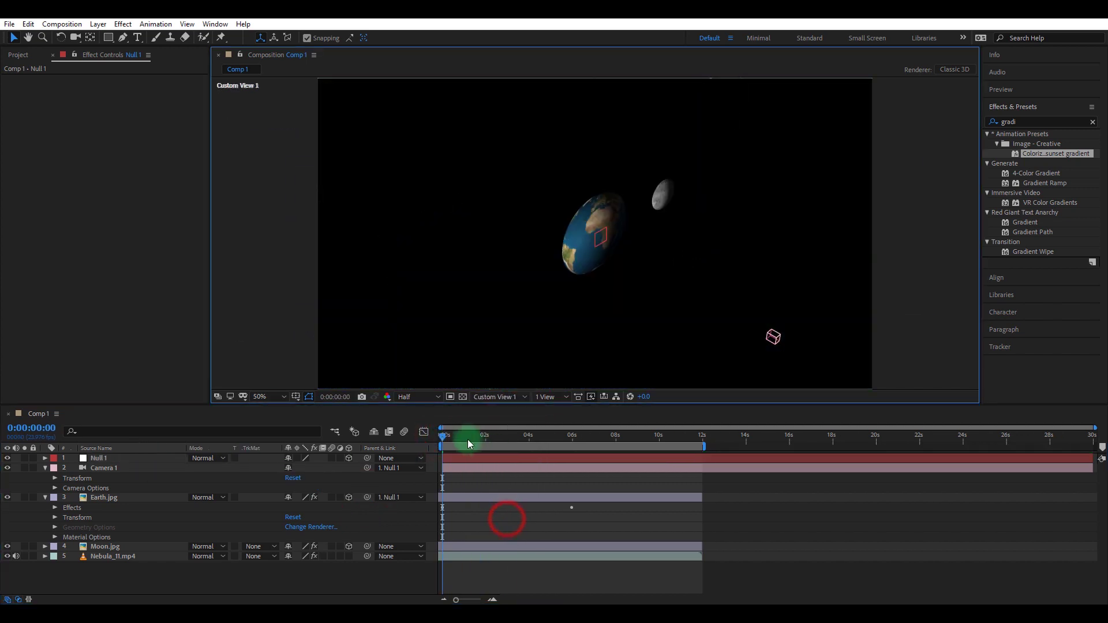
pyautogui.moveTo(443, 437)
pyautogui.mouseDown()
pyautogui.moveTo(545, 434)
pyautogui.moveTo(407, 446)
pyautogui.moveTo(502, 436)
pyautogui.moveTo(433, 434)
pyautogui.mouseUp()
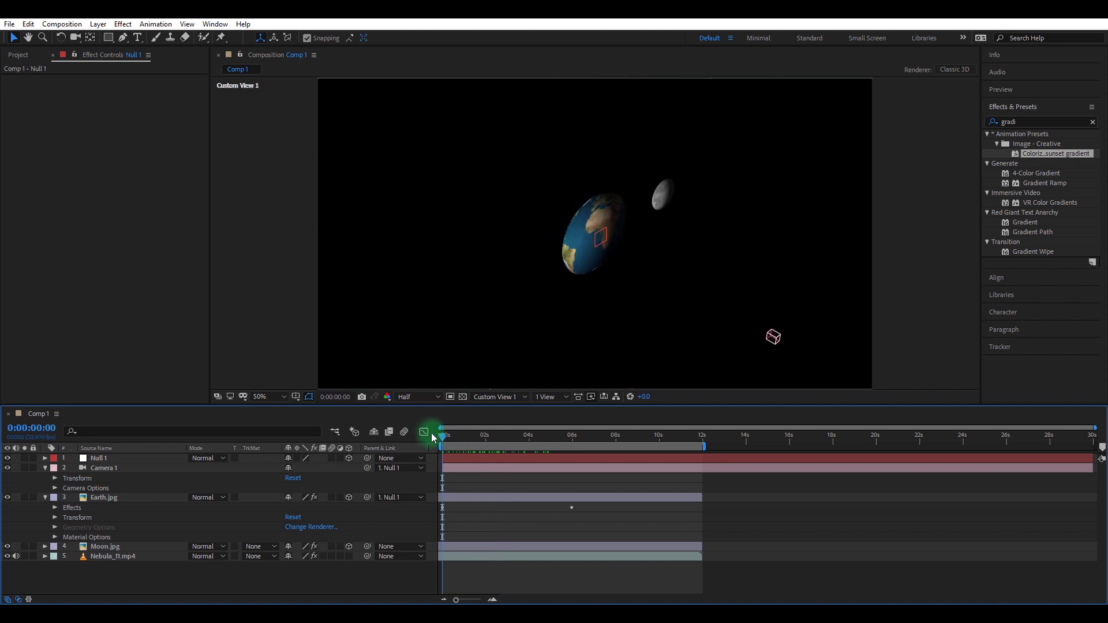
pyautogui.click(510, 399)
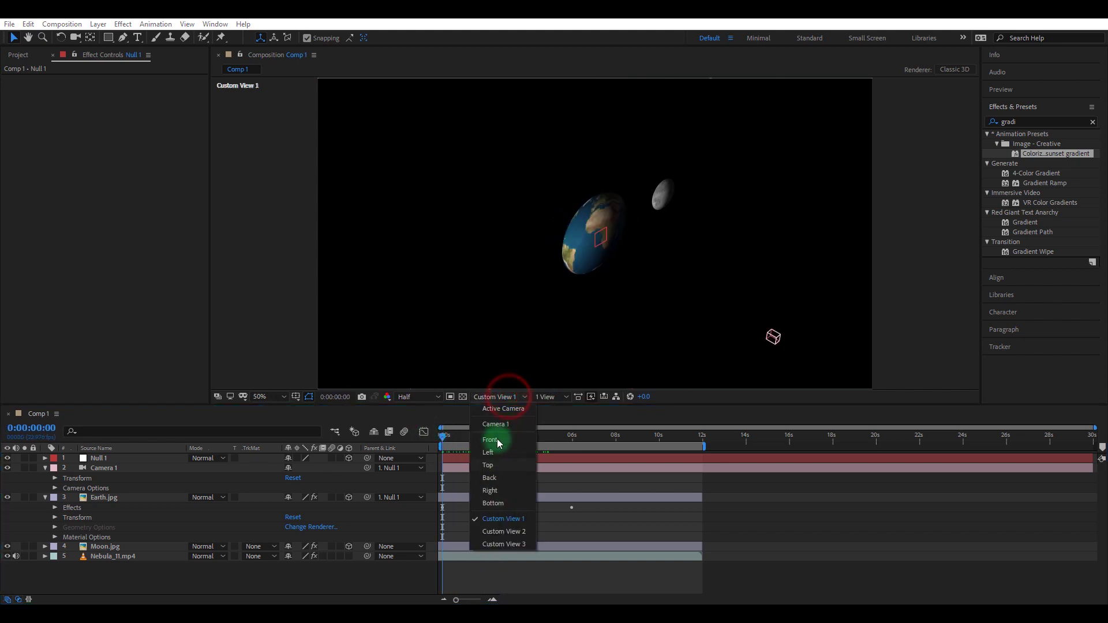
pyautogui.click(504, 410)
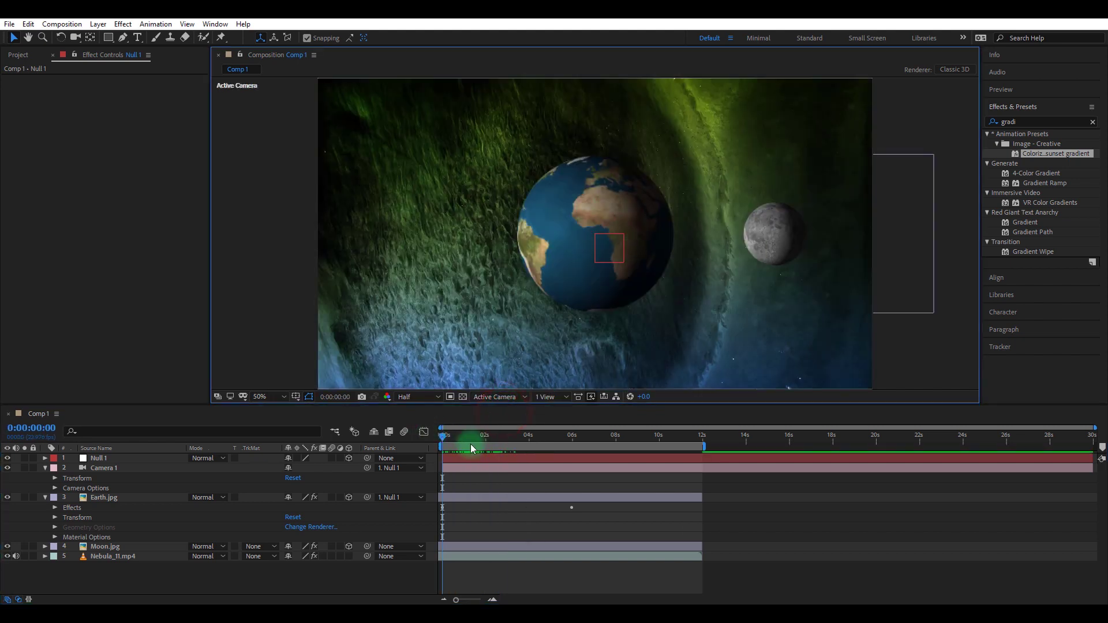
# - Set the Moon.jpg layer's Auto-Orientation to Orient Towards Camera
pyautogui.click(116, 549)
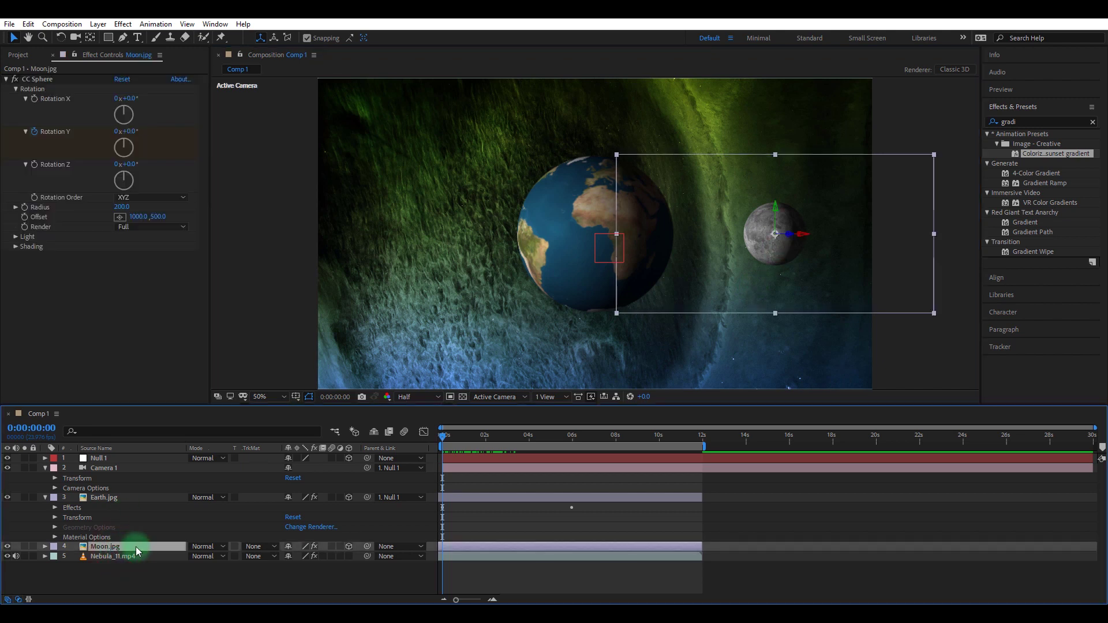
pyautogui.rightClick(137, 551)
pyautogui.moveTo(165, 297)
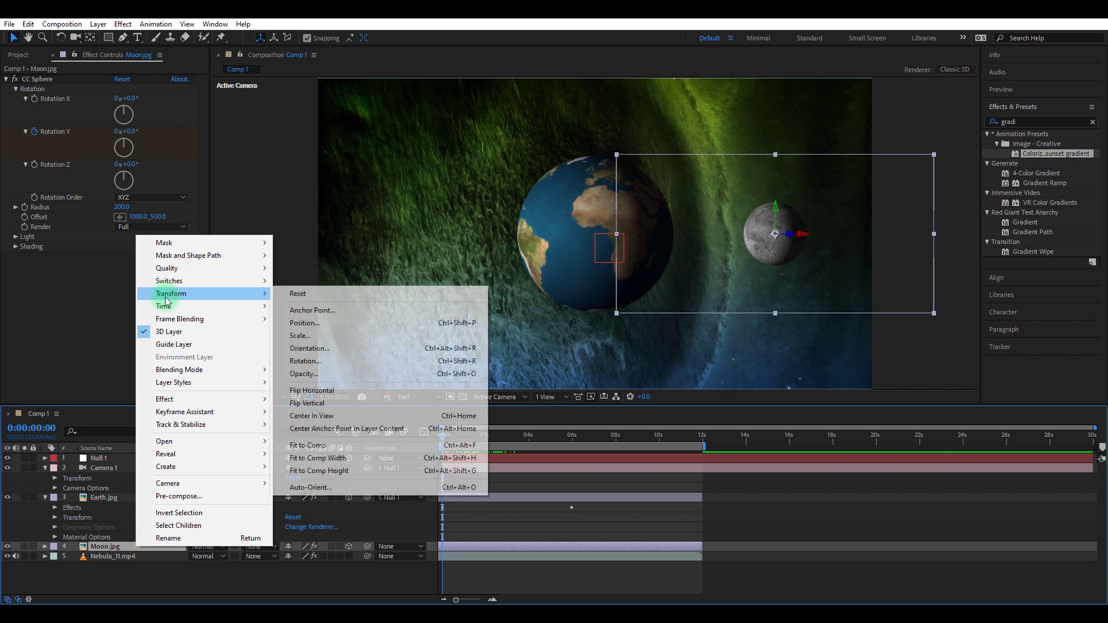
pyautogui.click(323, 488)
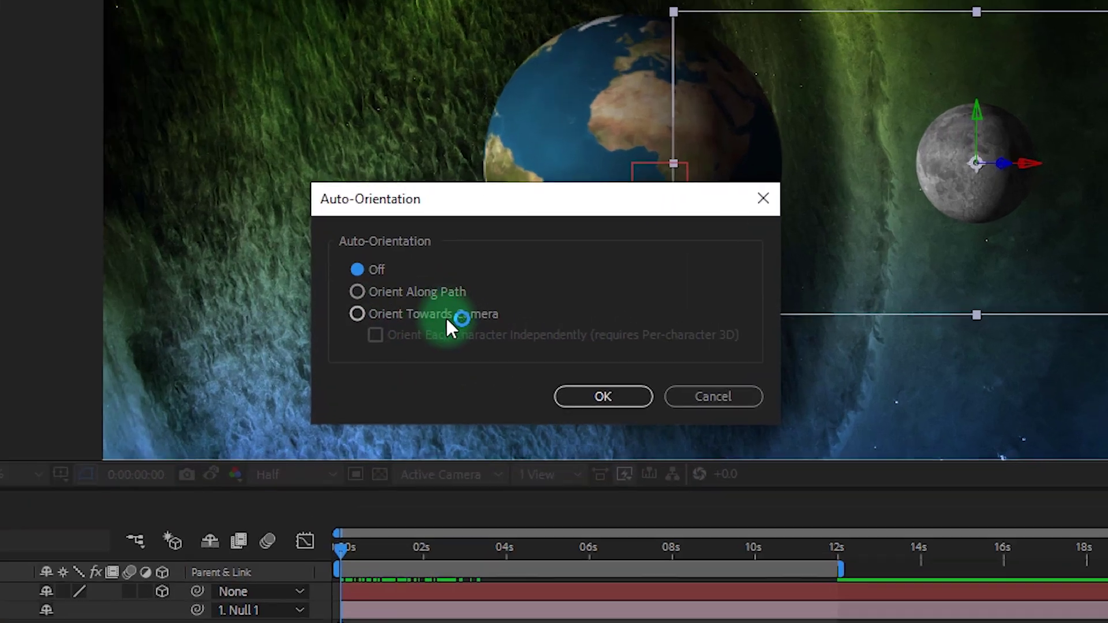
pyautogui.click(359, 313)
pyautogui.click(586, 400)
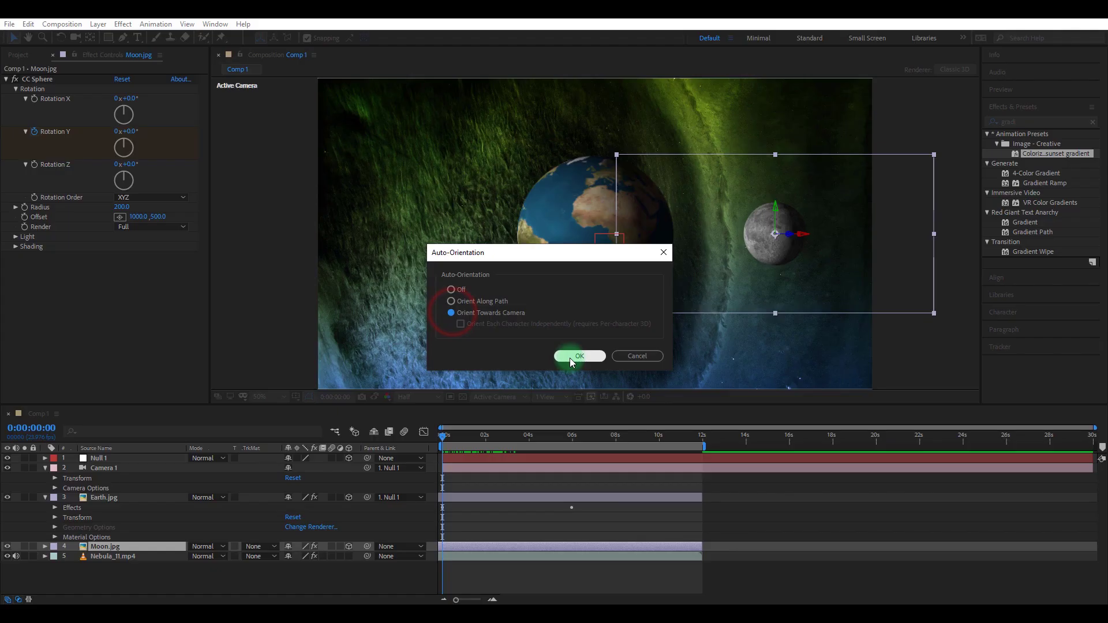
# - Examine the Moon's orientation over time in the Active Camera and in Custom View 1
pyautogui.click(445, 438)
pyautogui.moveTo(446, 440)
pyautogui.mouseDown()
pyautogui.moveTo(564, 437)
pyautogui.moveTo(442, 437)
pyautogui.mouseUp()
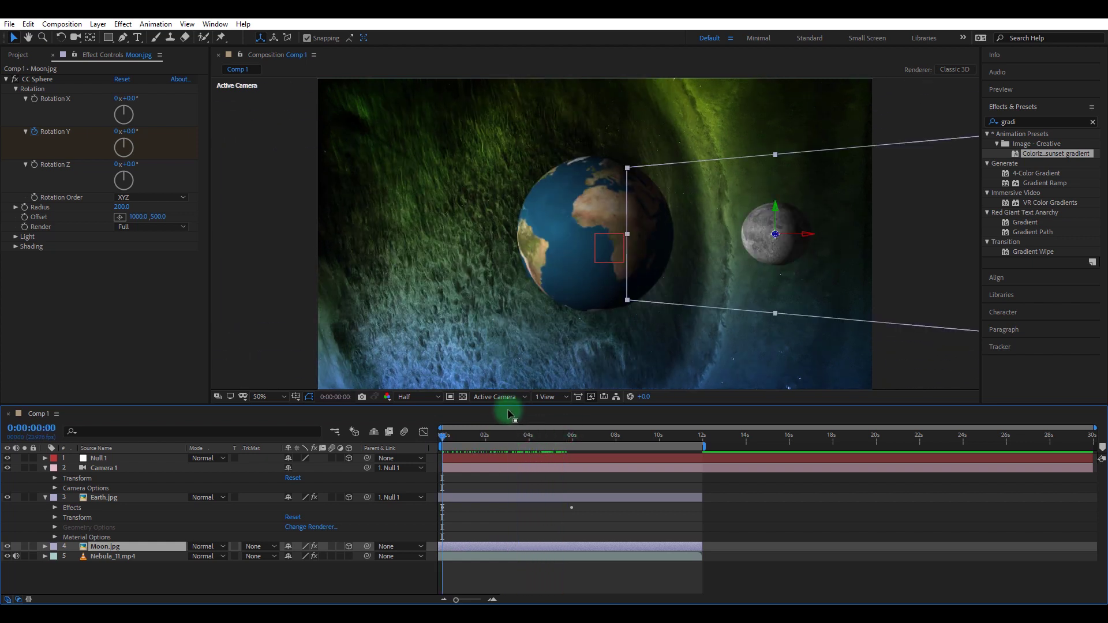
pyautogui.click(508, 398)
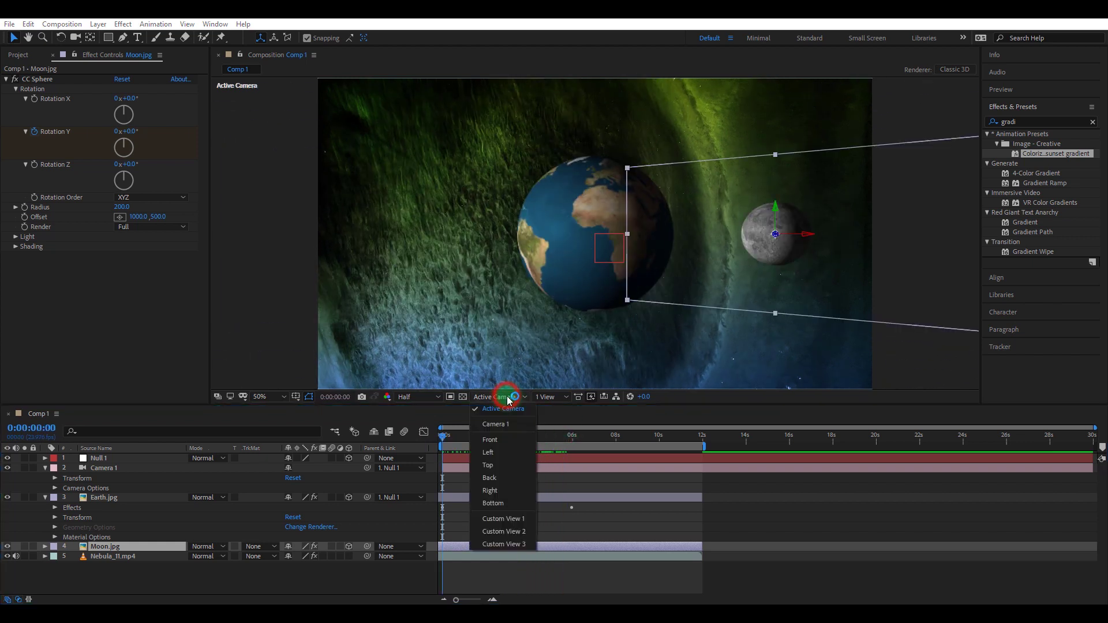
pyautogui.click(508, 519)
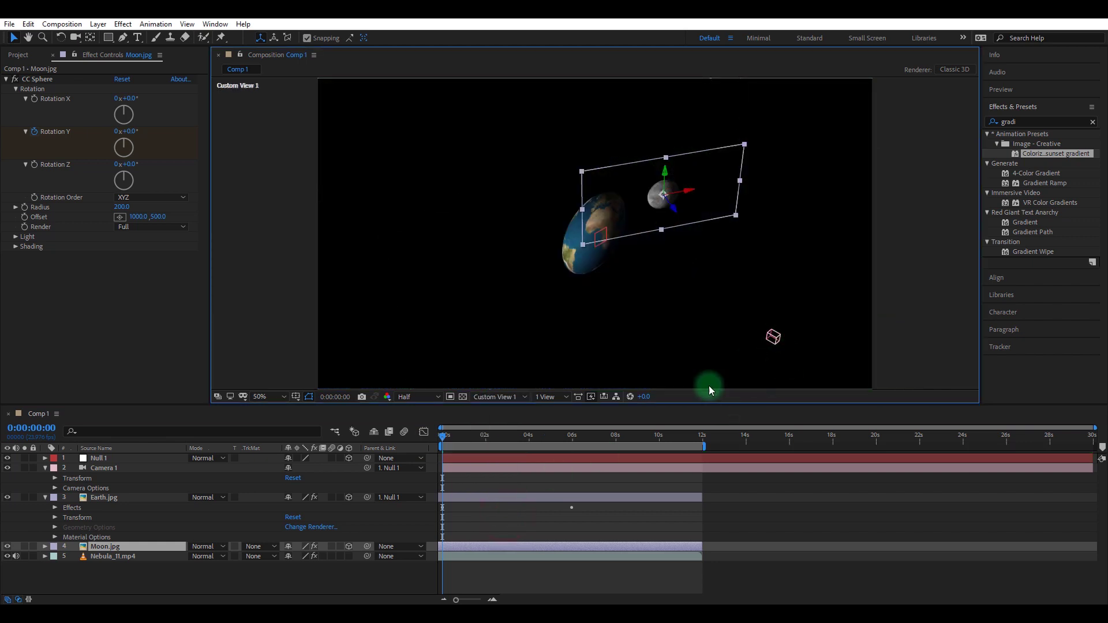
pyautogui.moveTo(442, 434); pyautogui.dragTo(505, 440)
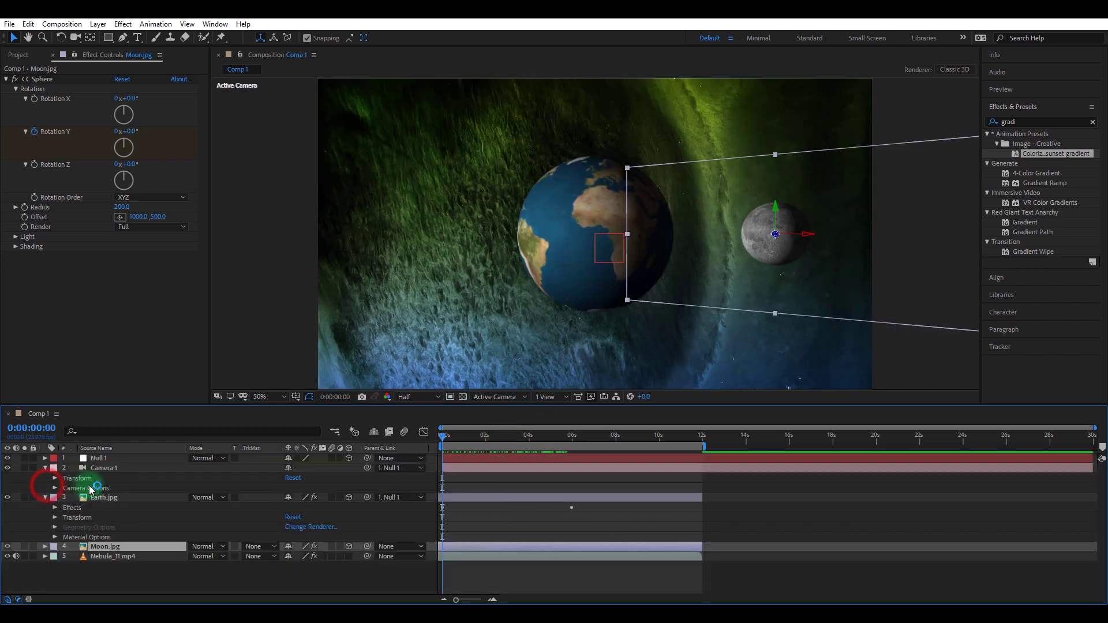
# - Unlink the Moon.jpg layer's Scale proportions and set its Y scale to 60%
pyautogui.click(128, 547)
pyautogui.press('s')
pyautogui.click(289, 557)
pyautogui.moveTo(316, 556); pyautogui.dragTo(311, 551)
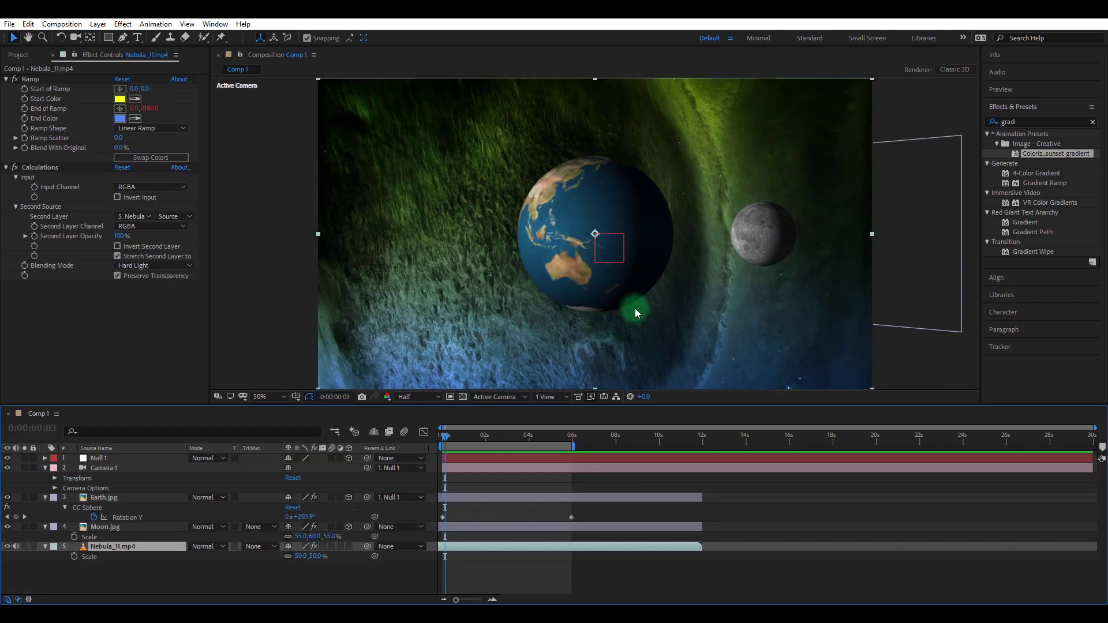
# - Animate the Nebula_11.mp4 layer's Scale from 50% at 0:00:00:00 to a larger size at 0:00:05:23, and preview the result
pyautogui.press(',')
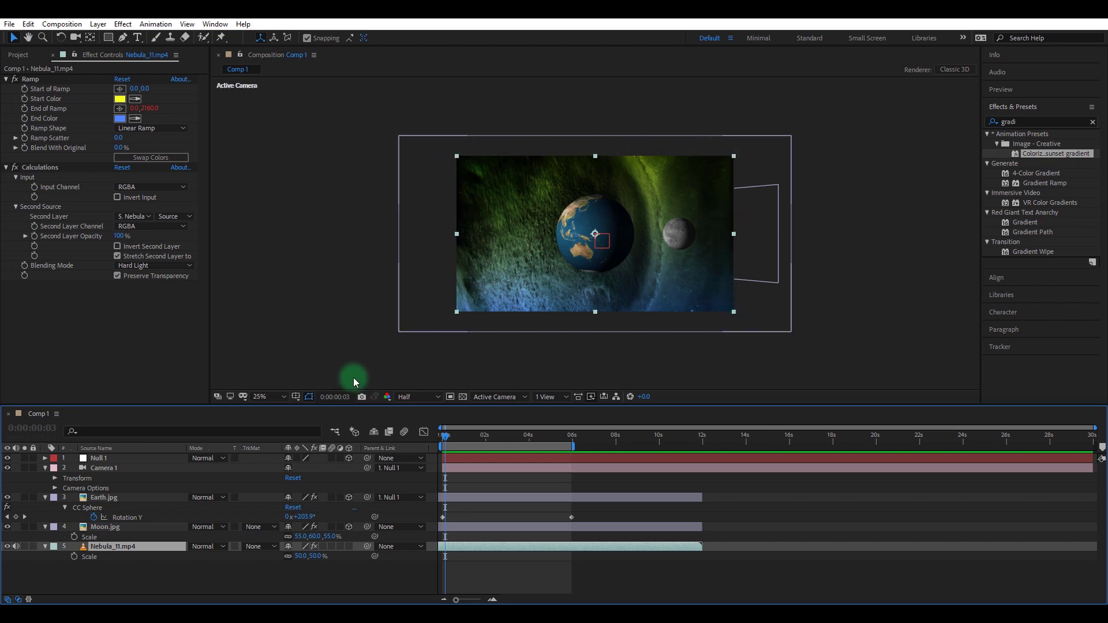
pyautogui.click(443, 434)
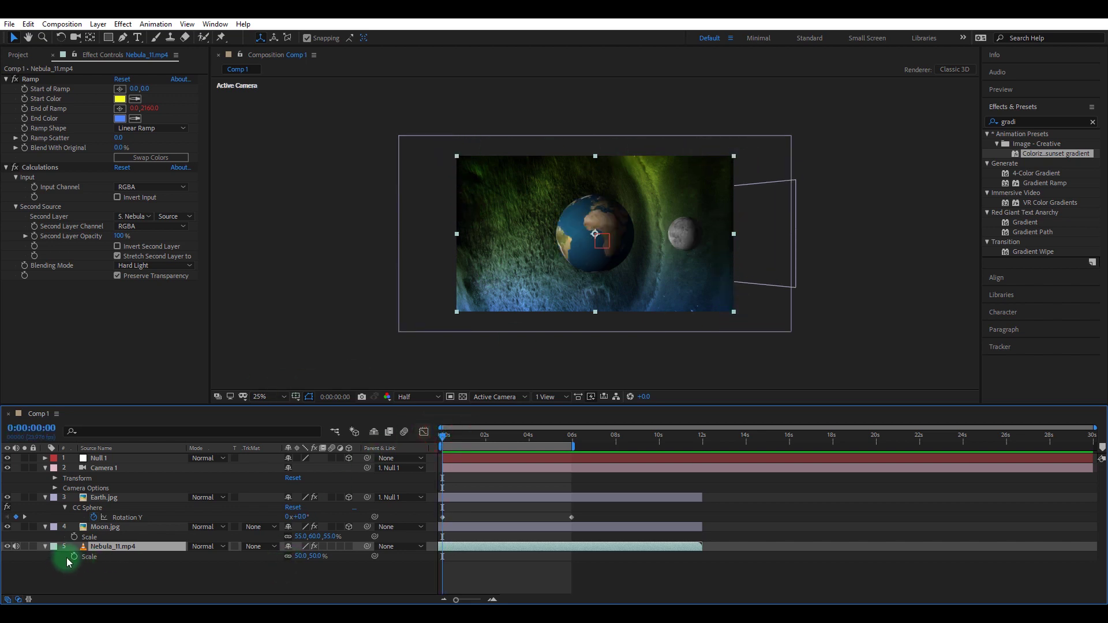
pyautogui.click(73, 558)
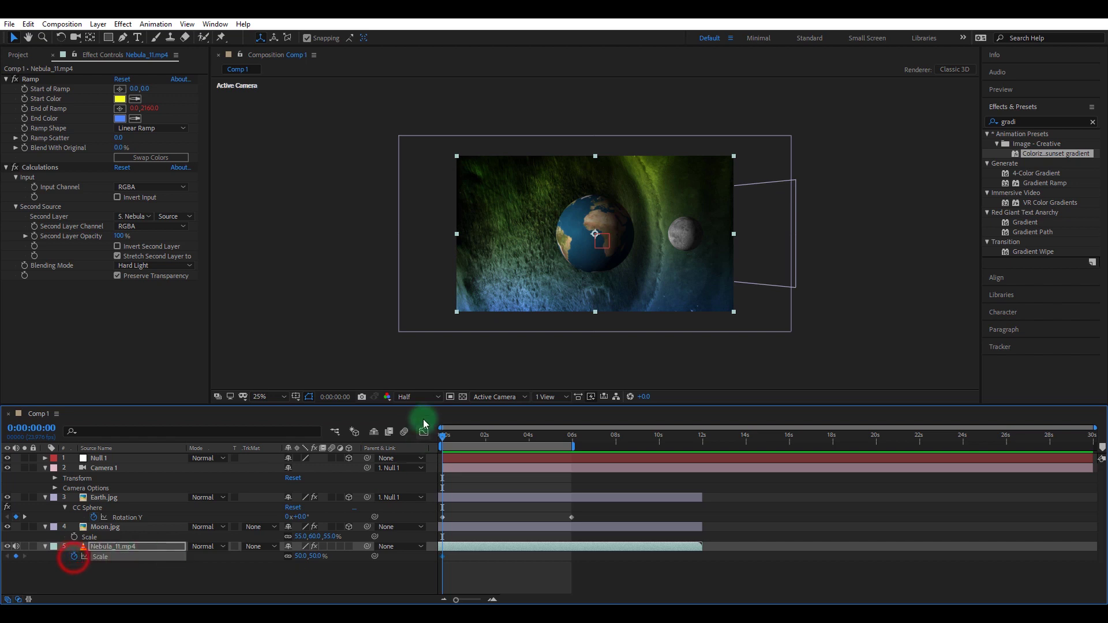
pyautogui.click(25, 518)
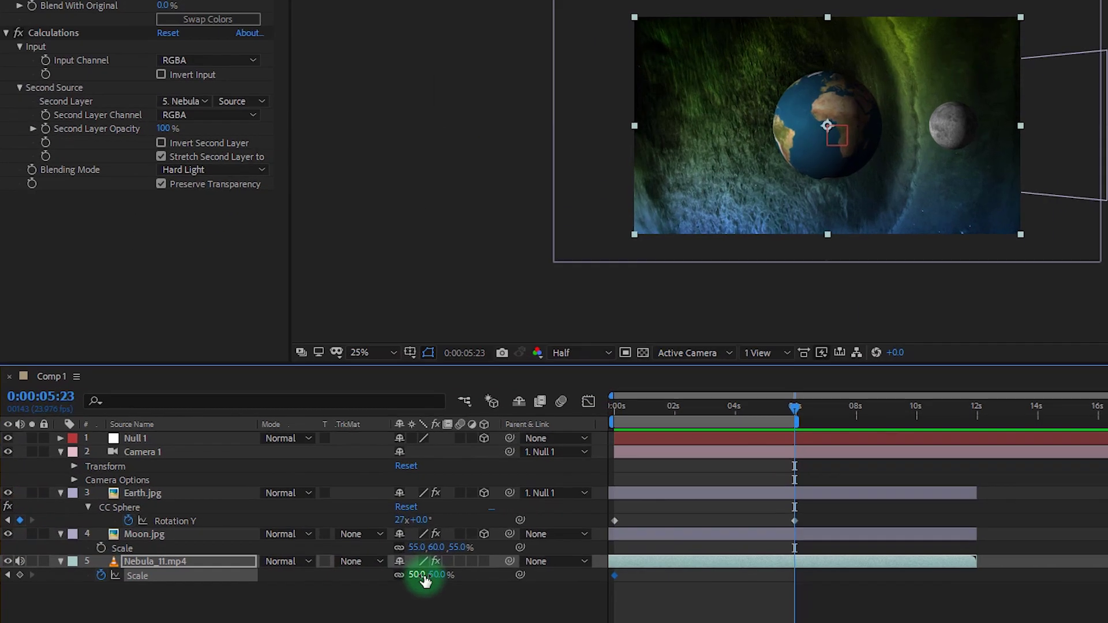
pyautogui.moveTo(425, 581); pyautogui.dragTo(453, 577)
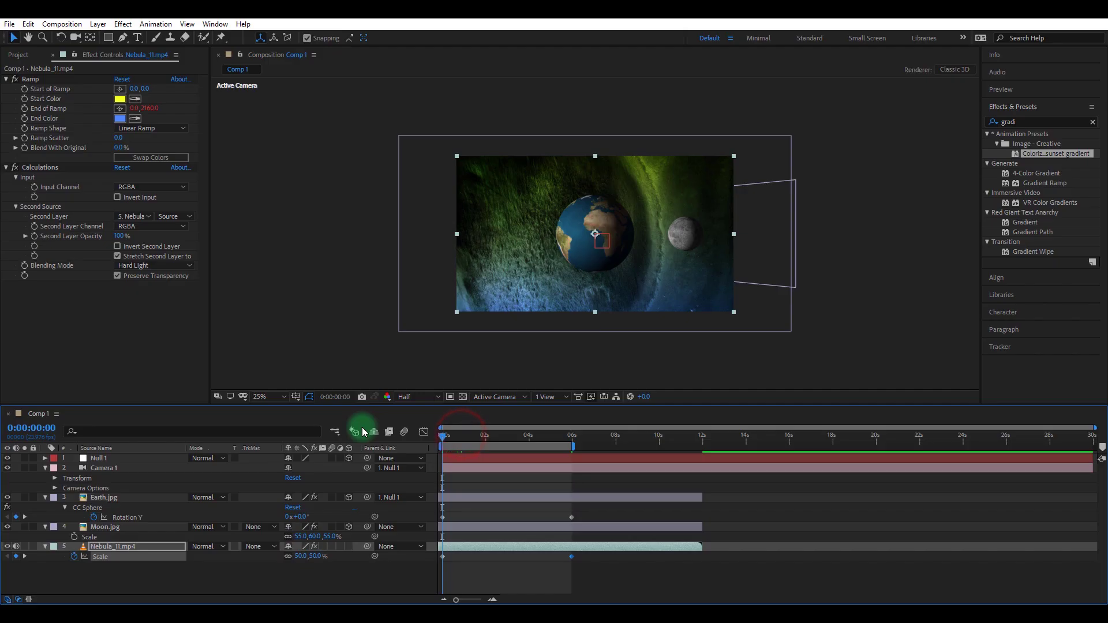
pyautogui.press('space')
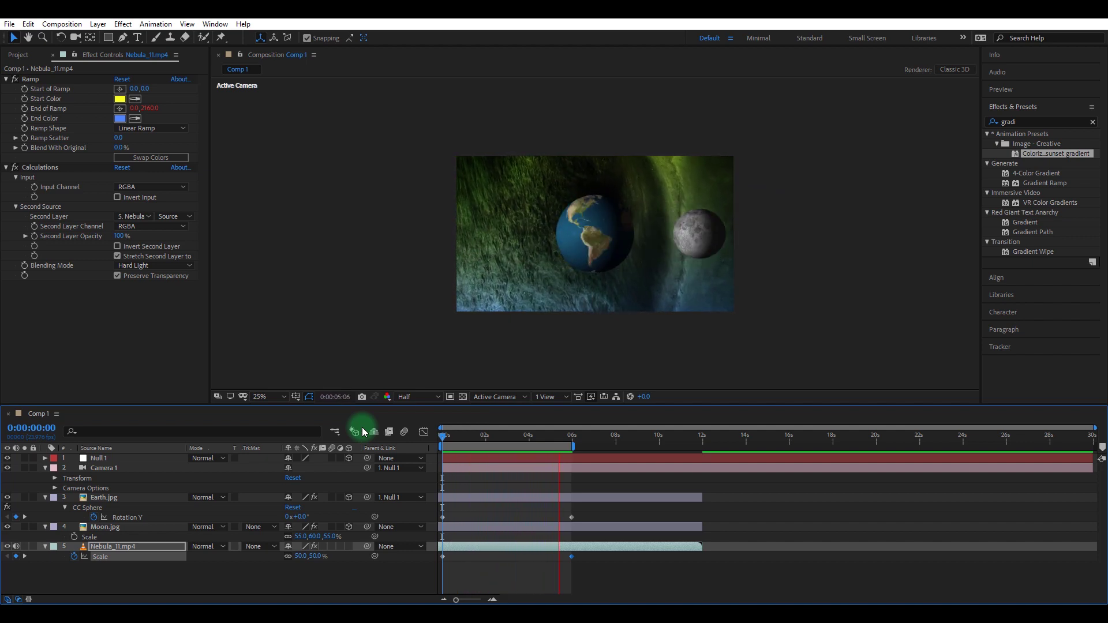
pyautogui.click(564, 266)
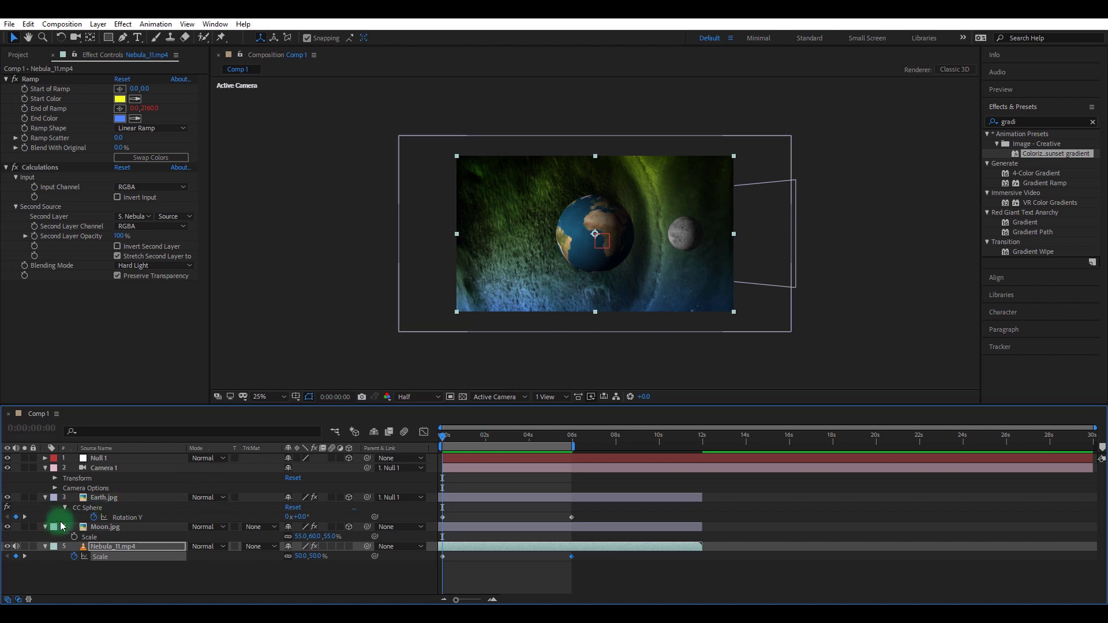
# - Create a white 1920 x 1080 px solid and place it between the Moon.jpg and Nebula_11.mp4 layers
pyautogui.rightClick(170, 583)
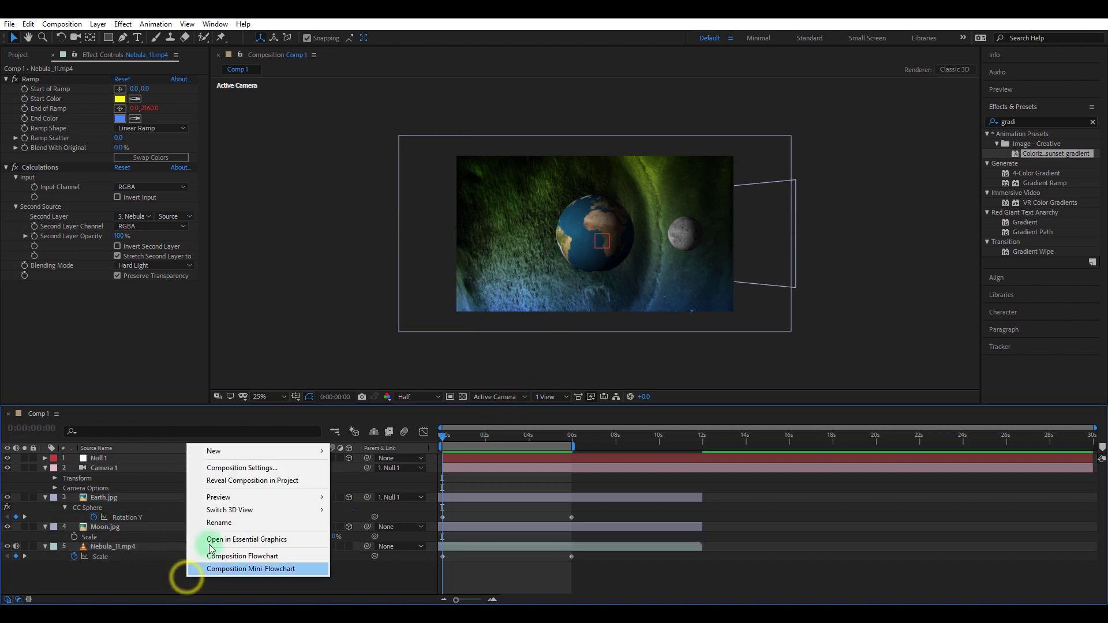
pyautogui.moveTo(280, 448)
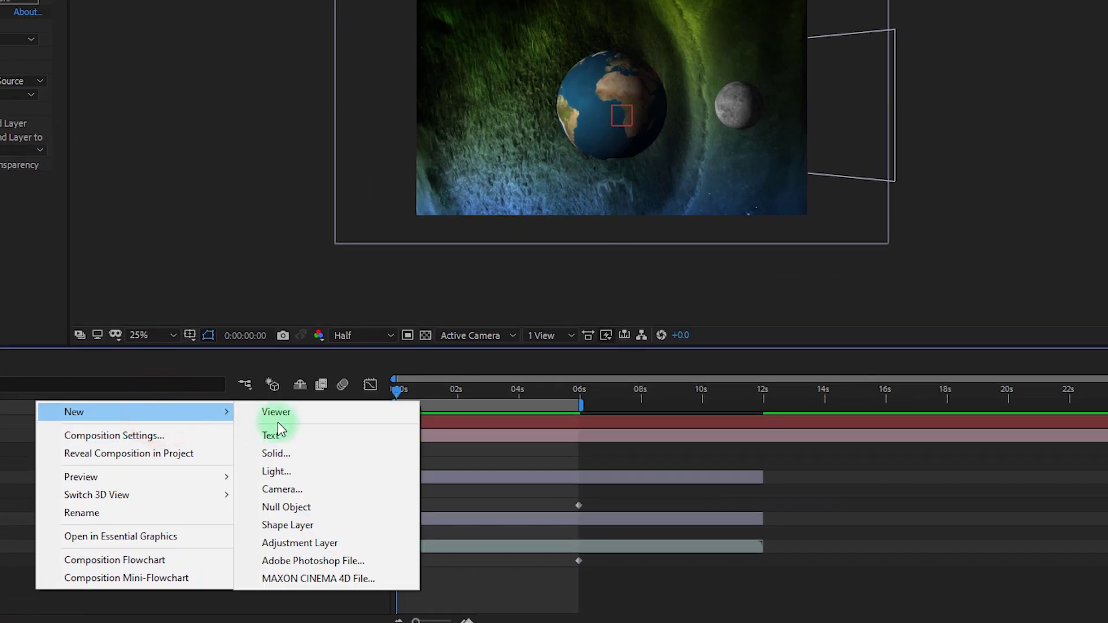
pyautogui.click(281, 453)
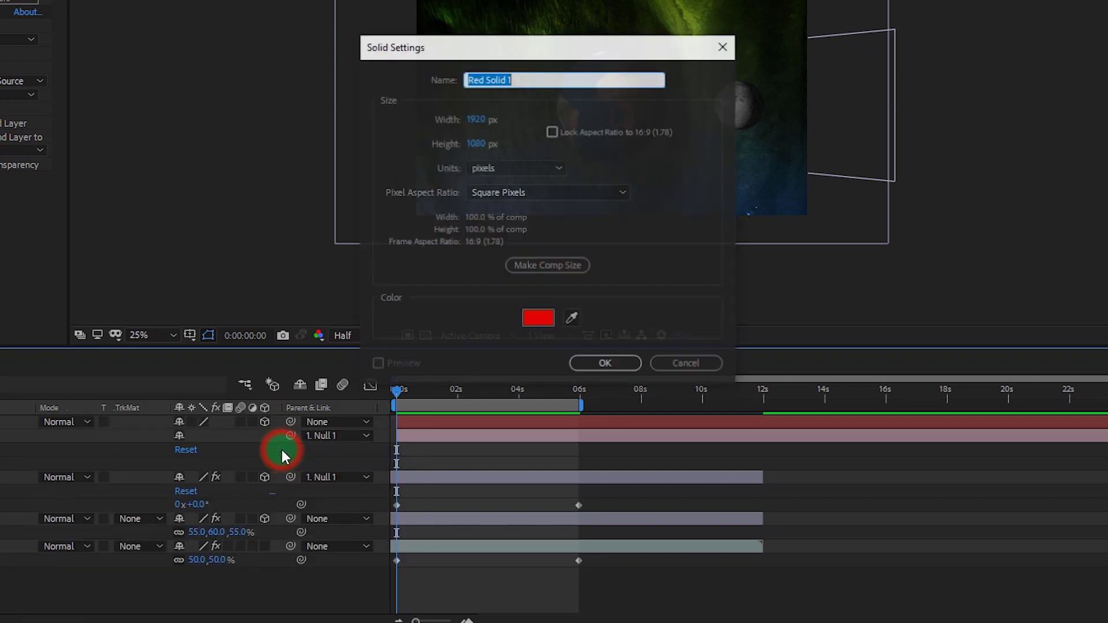
pyautogui.click(538, 318)
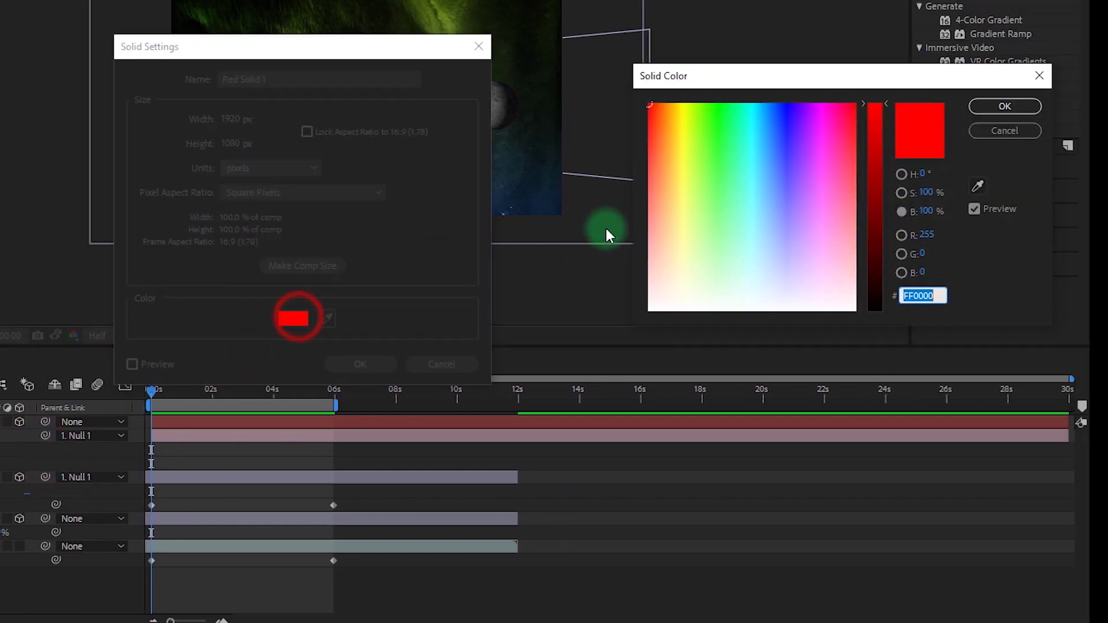
pyautogui.moveTo(692, 267); pyautogui.dragTo(510, 350)
pyautogui.click(1005, 106)
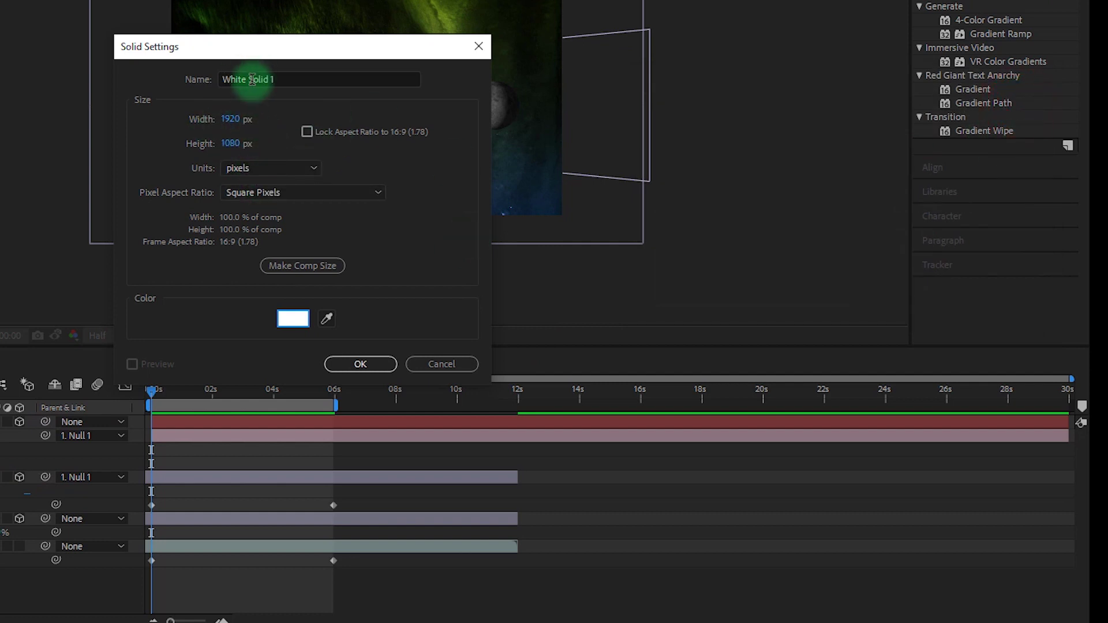
pyautogui.click(355, 364)
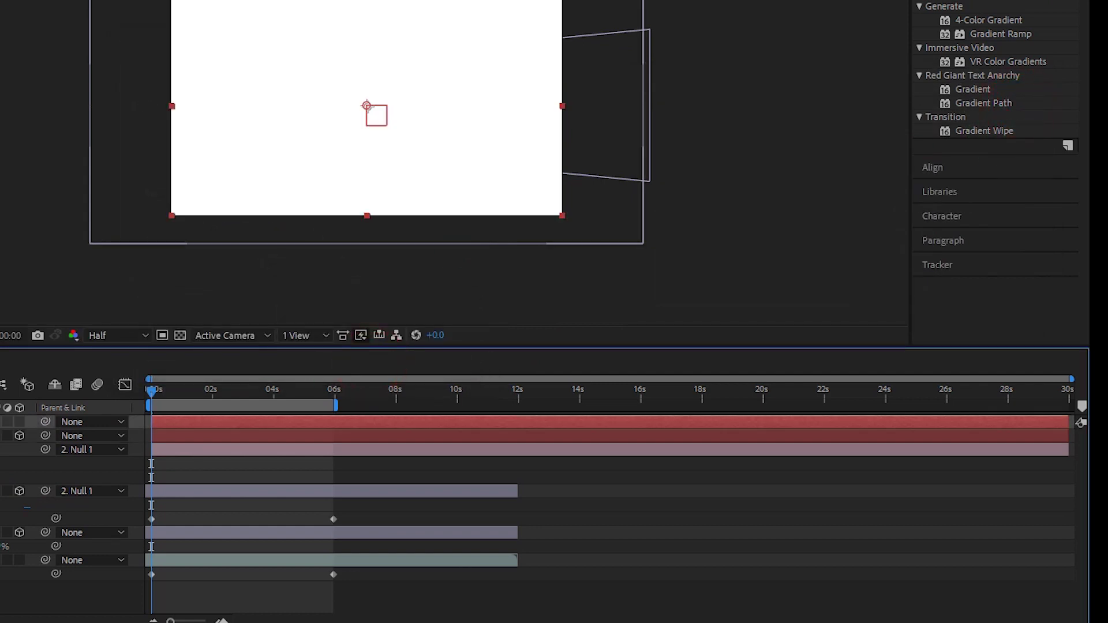
pyautogui.moveTo(123, 459); pyautogui.dragTo(129, 551)
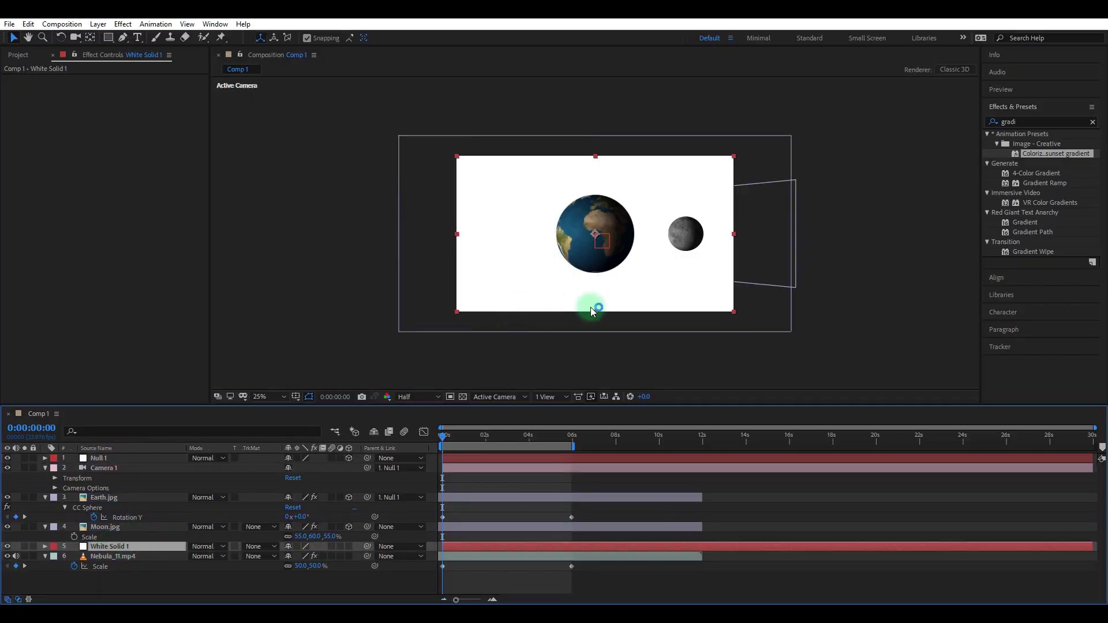
# - Apply CC Star Burst to the White Solid 1 layer and preview the moving stars over the nebula
pyautogui.click(1094, 123)
pyautogui.click(1023, 121)
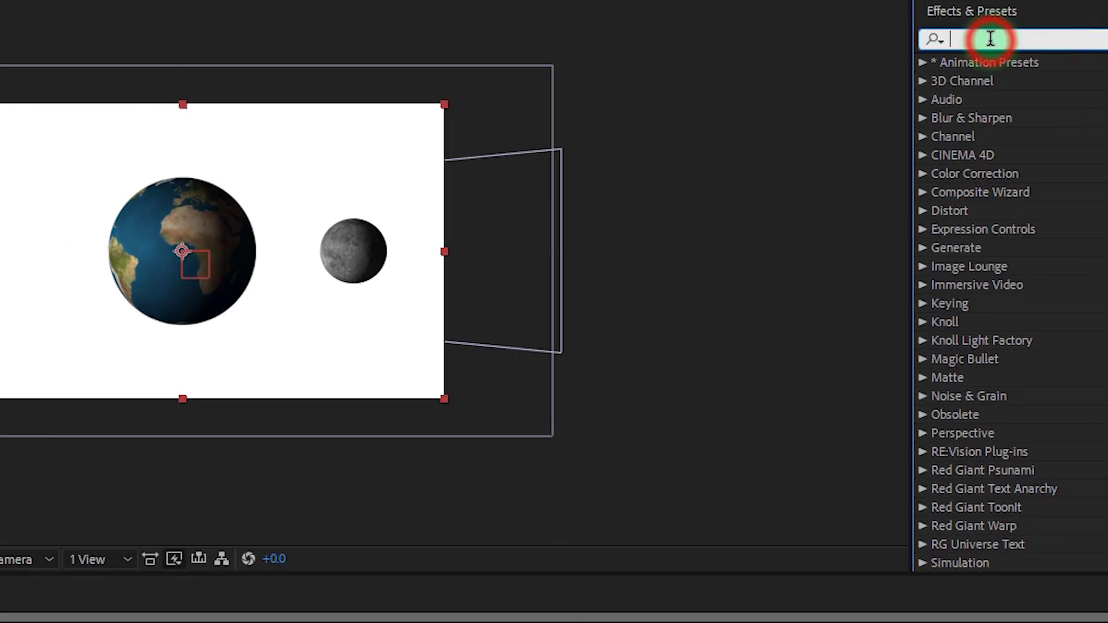
pyautogui.write('cc sta')
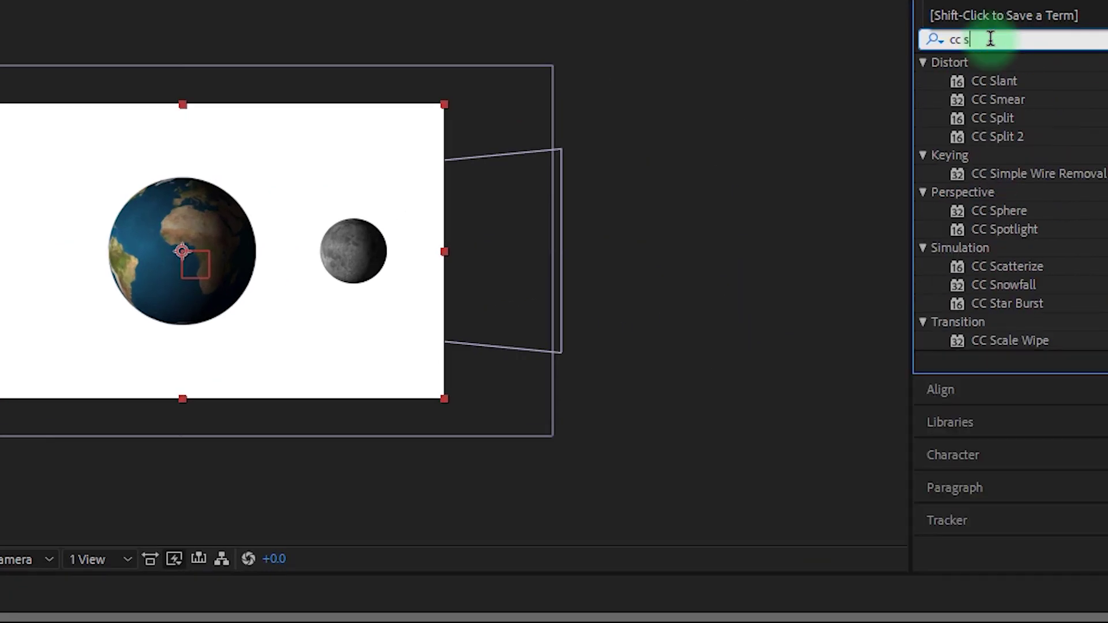
pyautogui.write('r')
pyautogui.moveTo(1008, 81); pyautogui.dragTo(0, 622)
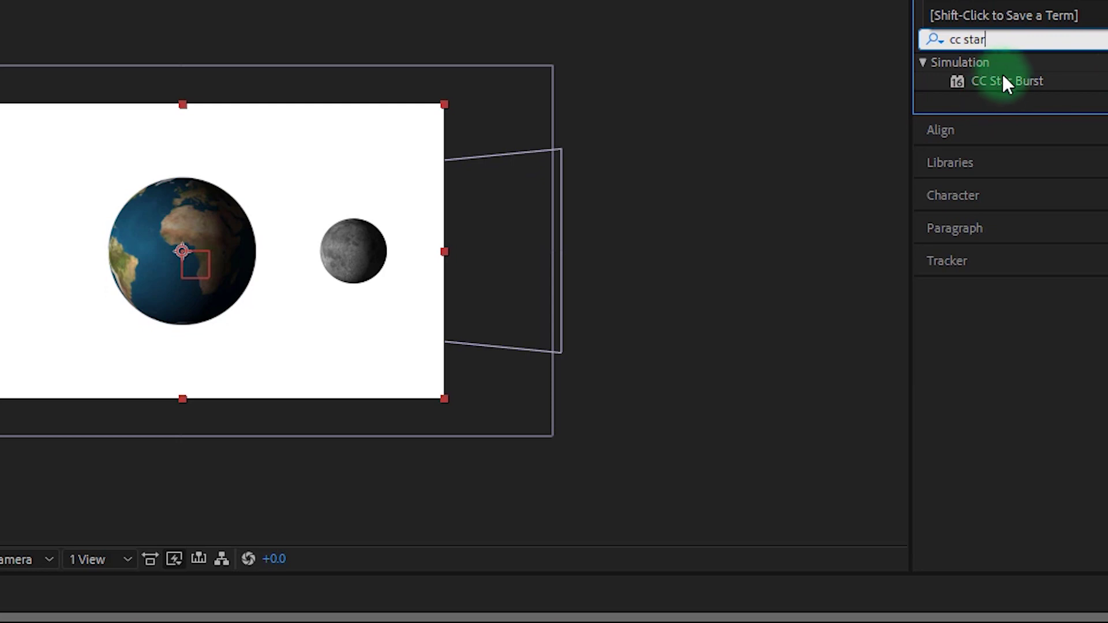
pyautogui.moveTo(192, 437); pyautogui.dragTo(153, 547)
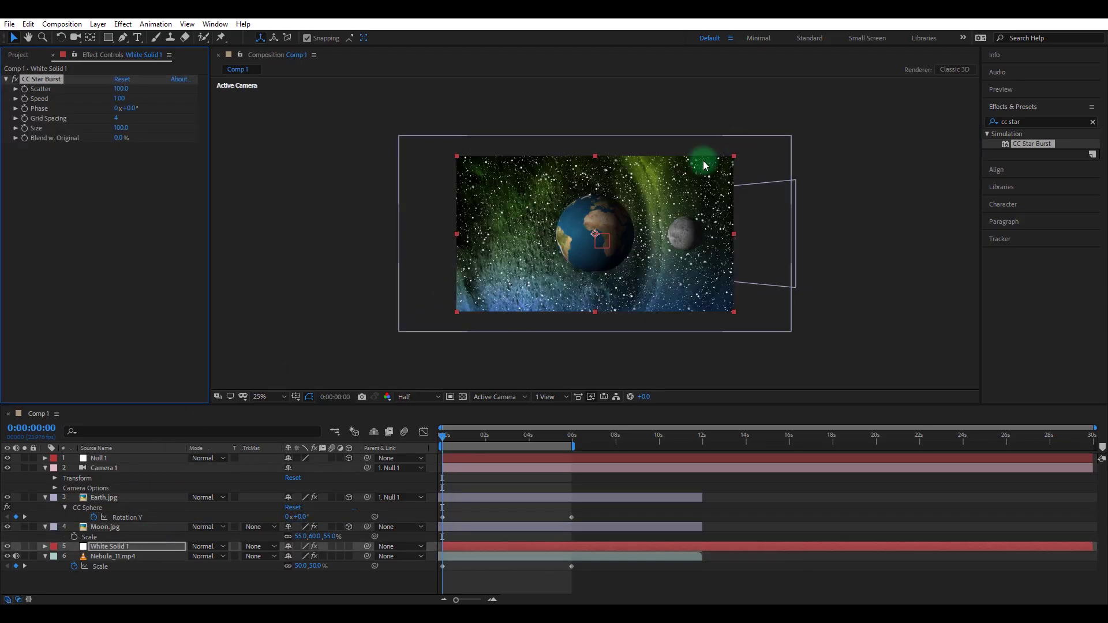
pyautogui.press('.')
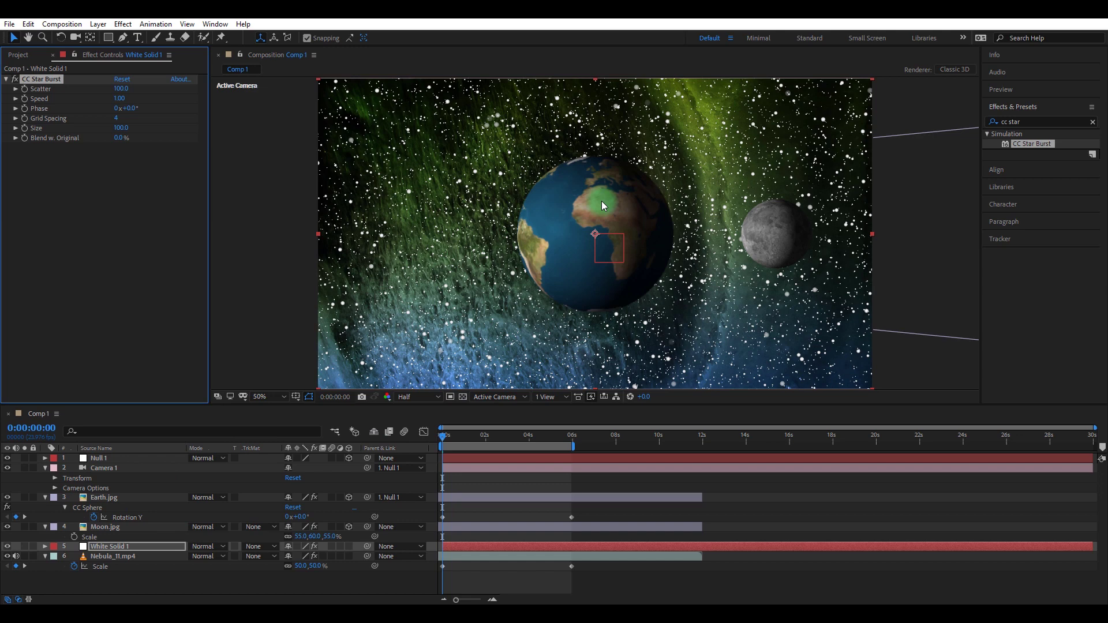
pyautogui.click(442, 440)
pyautogui.press('space')
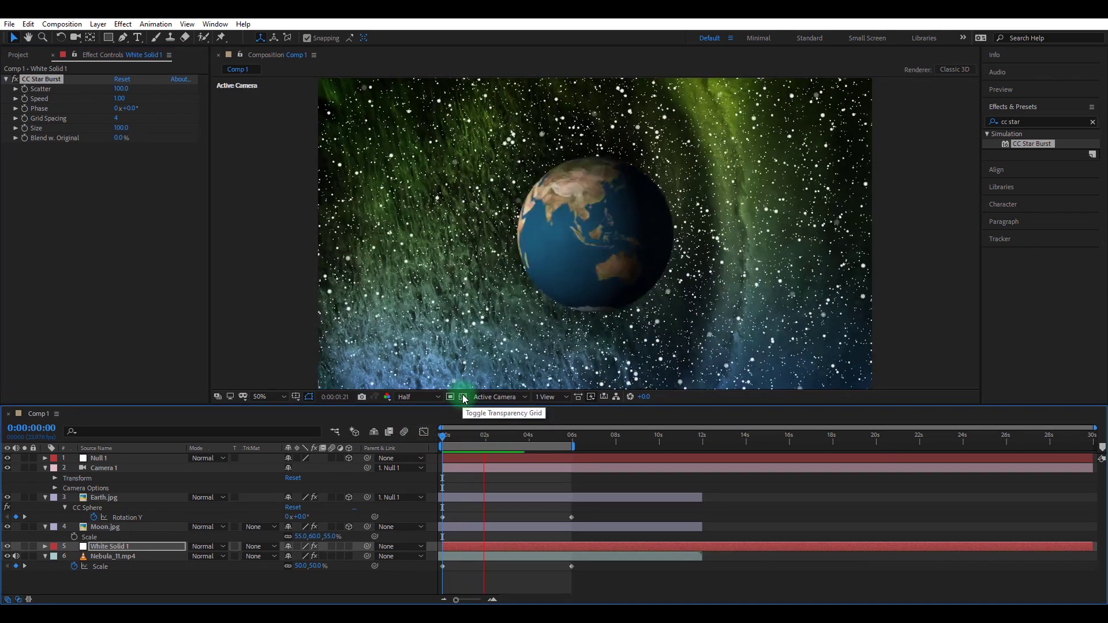
pyautogui.press('space')
pyautogui.moveTo(472, 440); pyautogui.dragTo(425, 456)
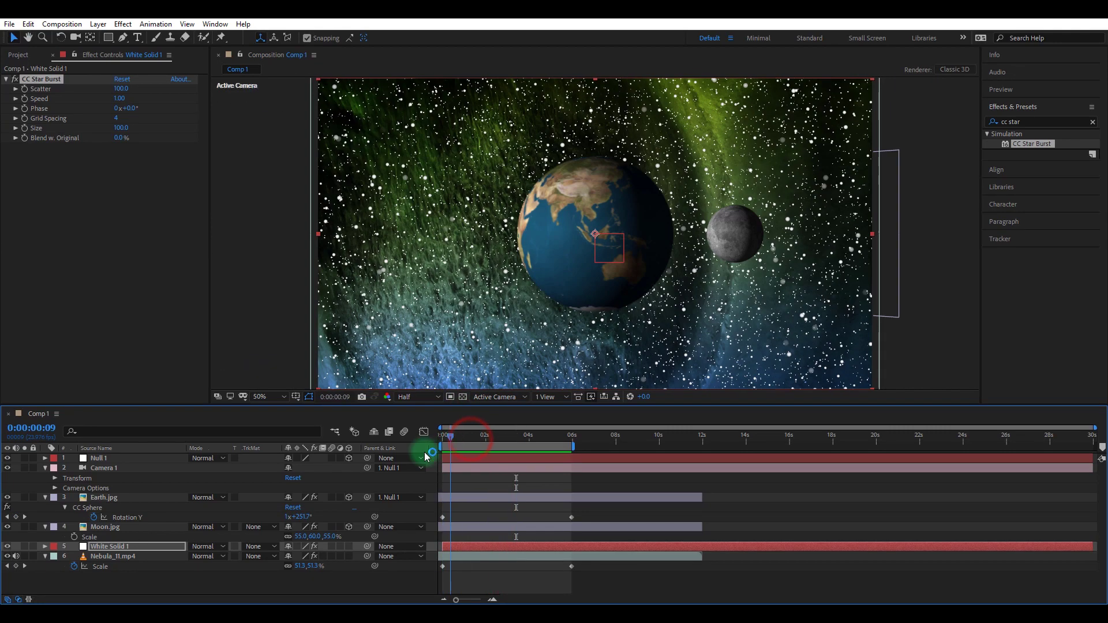
# - Set the CC Star Burst Speed on White Solid 1 to 0.20 and preview the result
pyautogui.click(148, 548)
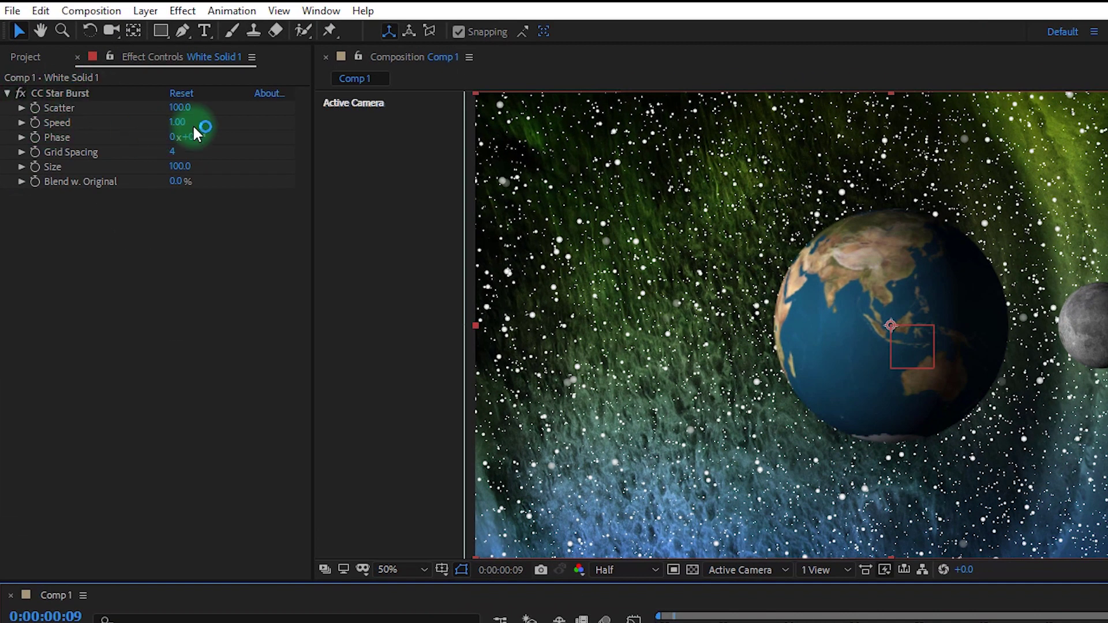
pyautogui.click(177, 122)
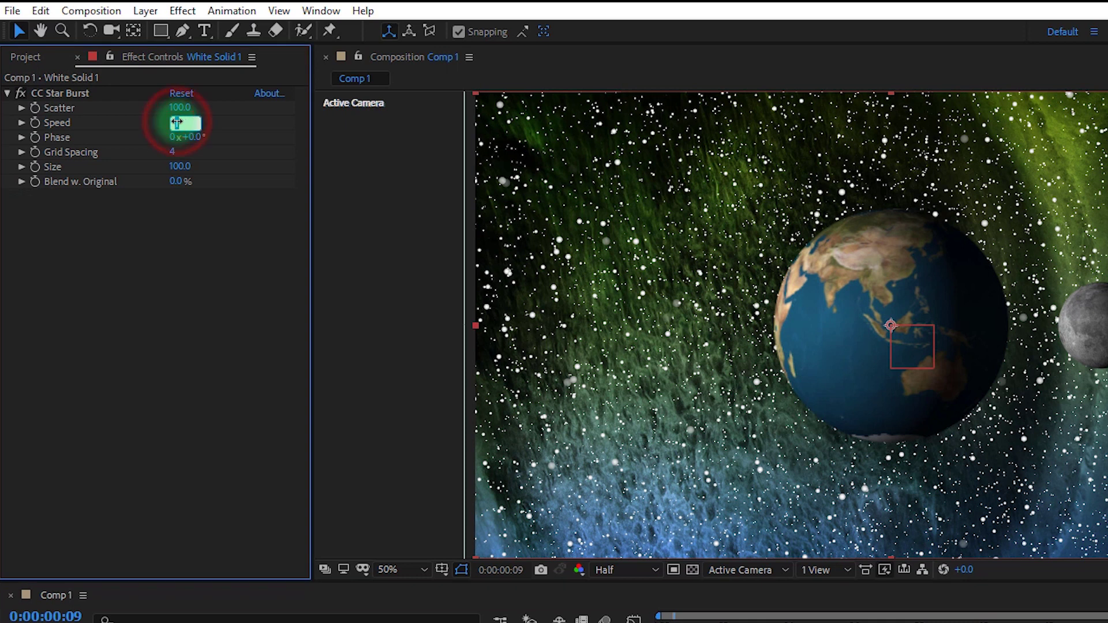
pyautogui.press('Return')
pyautogui.moveTo(452, 436); pyautogui.dragTo(387, 445)
pyautogui.press('space')
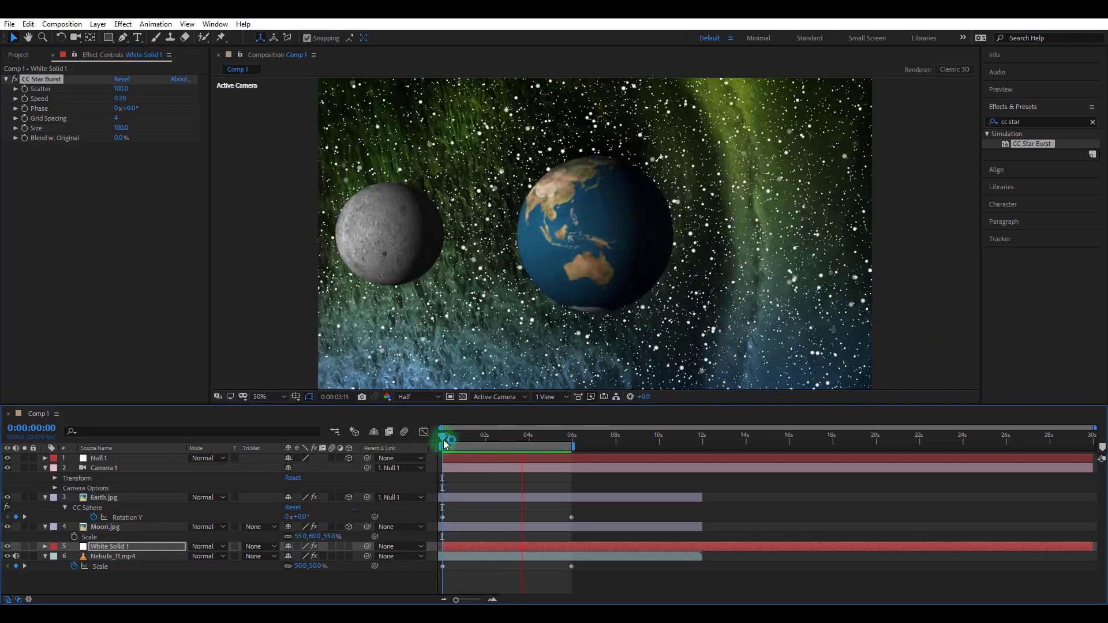
# - Set the star burst's Size to 65 and its Scatter to 113, and preview the starfield
pyautogui.click(122, 128)
pyautogui.press('Return')
pyautogui.moveTo(118, 89); pyautogui.dragTo(125, 89)
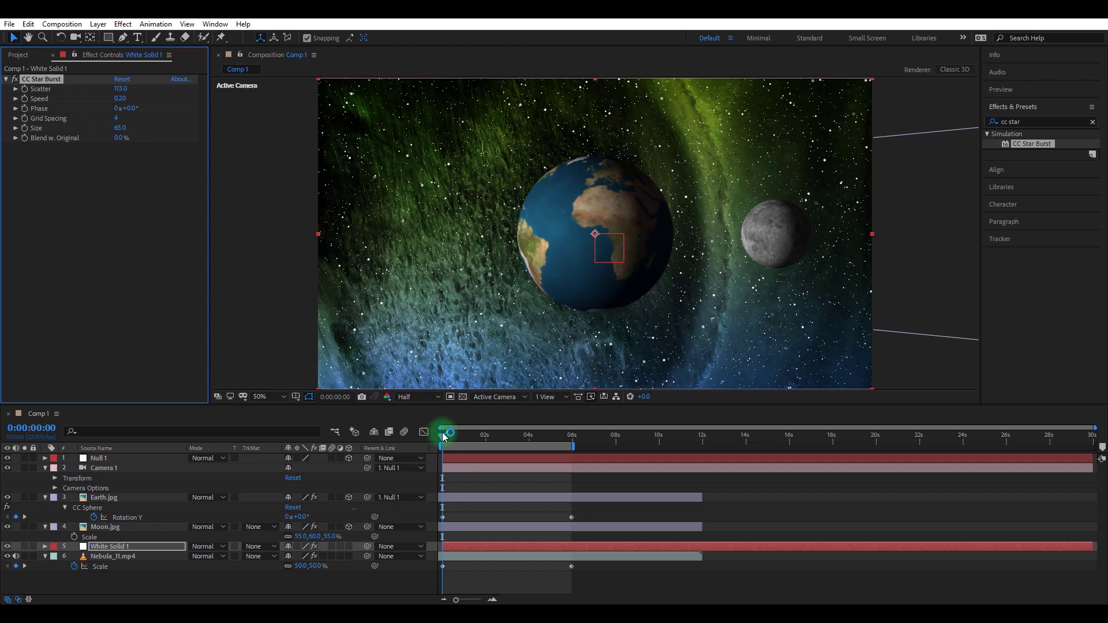
pyautogui.press('space')
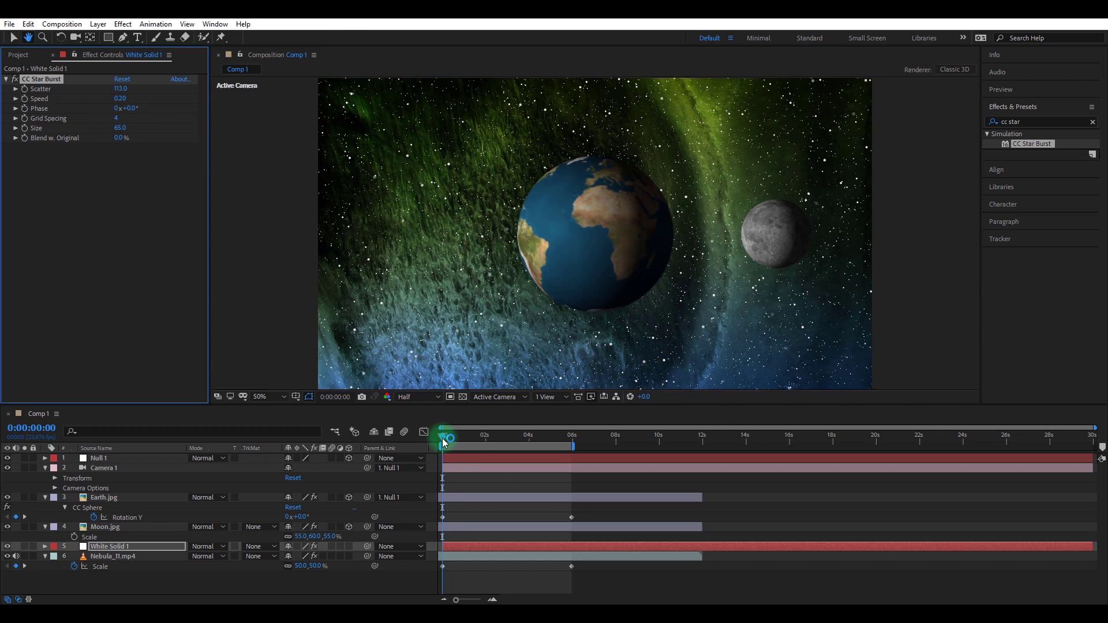
pyautogui.press('space')
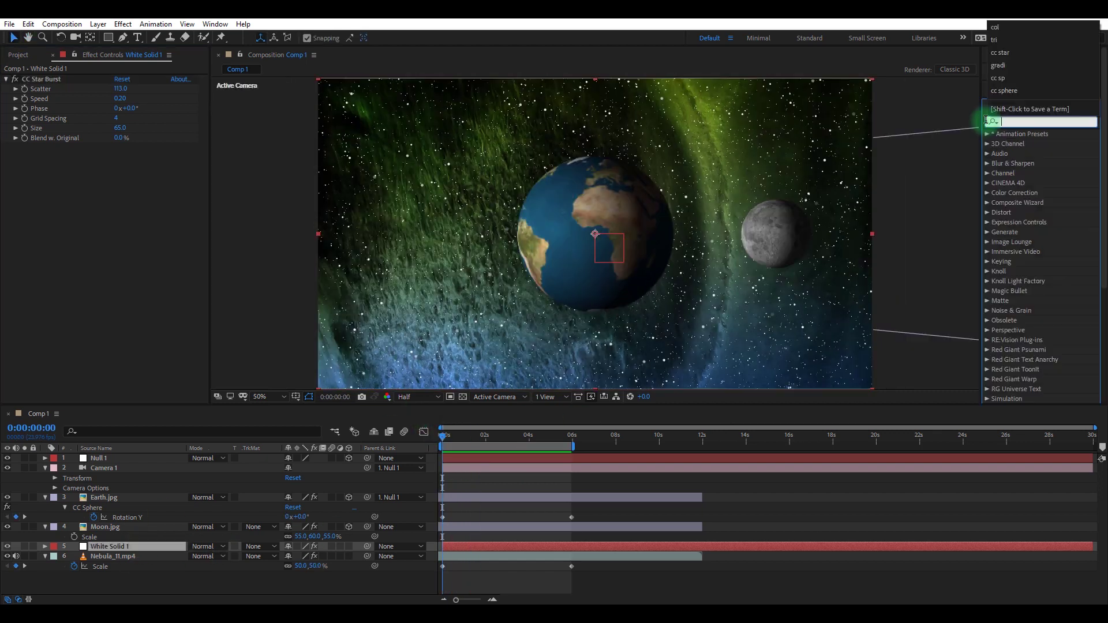
# - Apply the 4-Color Gradient effect to the White Solid 1 layer
pyautogui.click(1023, 124)
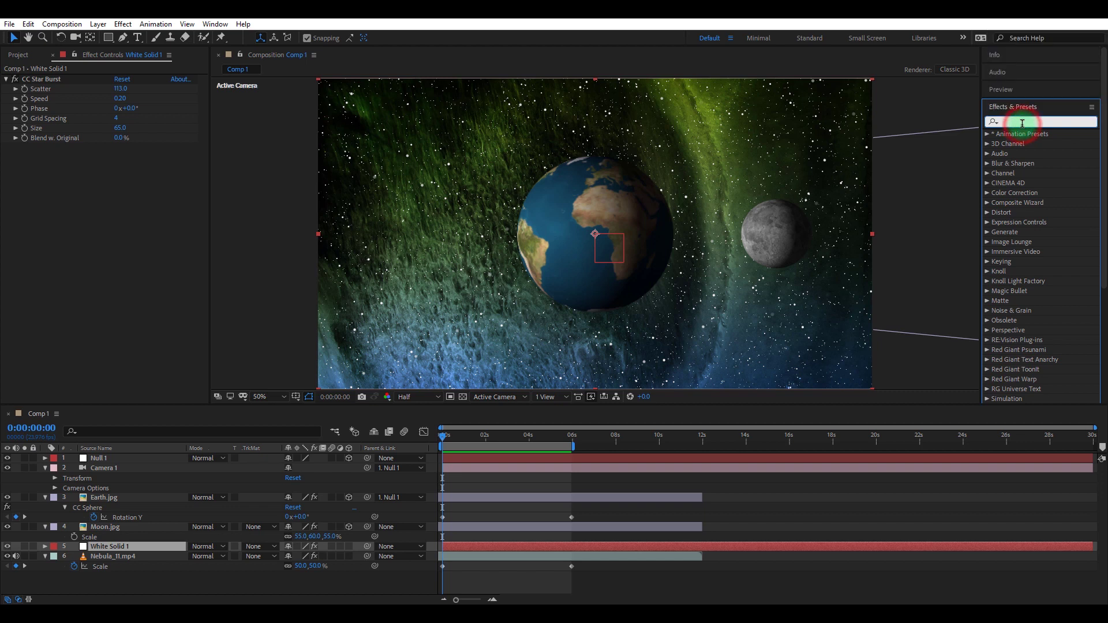
pyautogui.write('gradien')
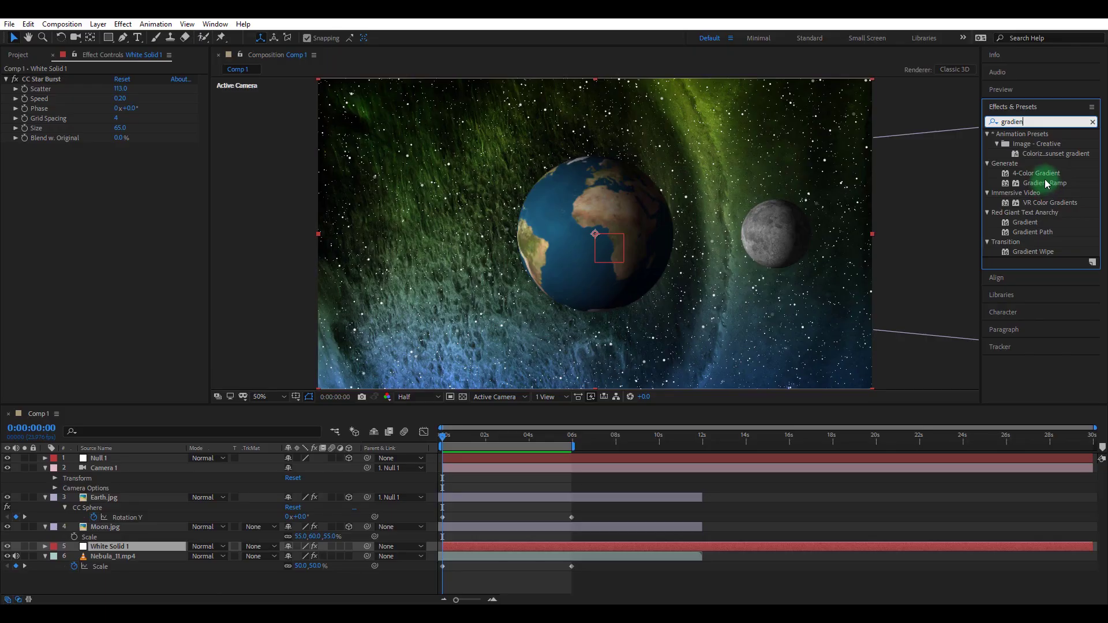
pyautogui.click(1028, 115)
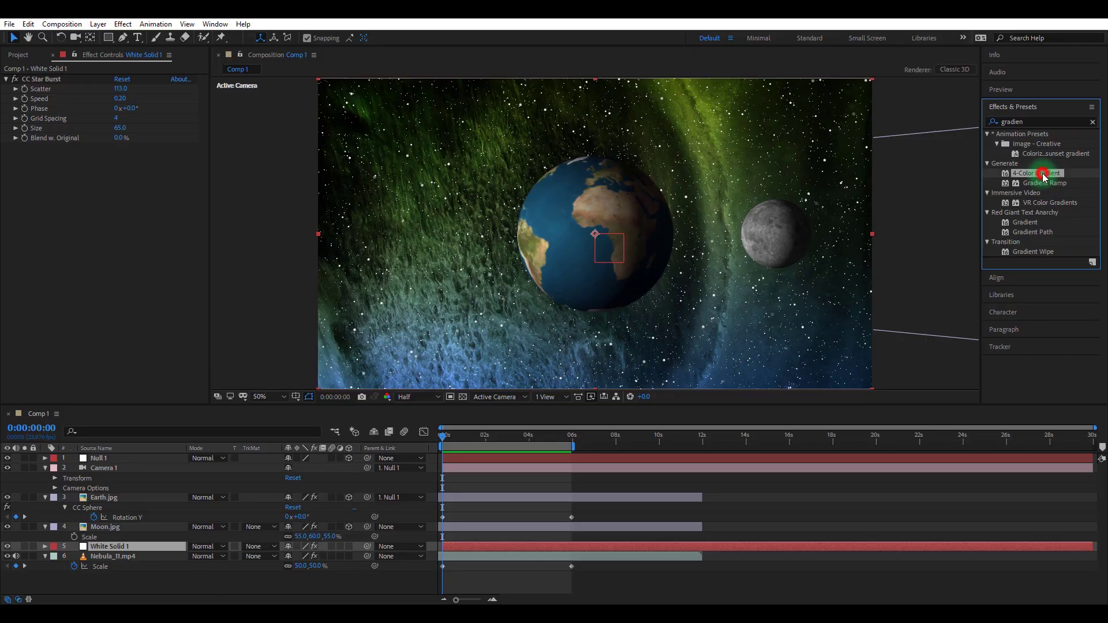
pyautogui.moveTo(483, 381); pyautogui.dragTo(123, 549)
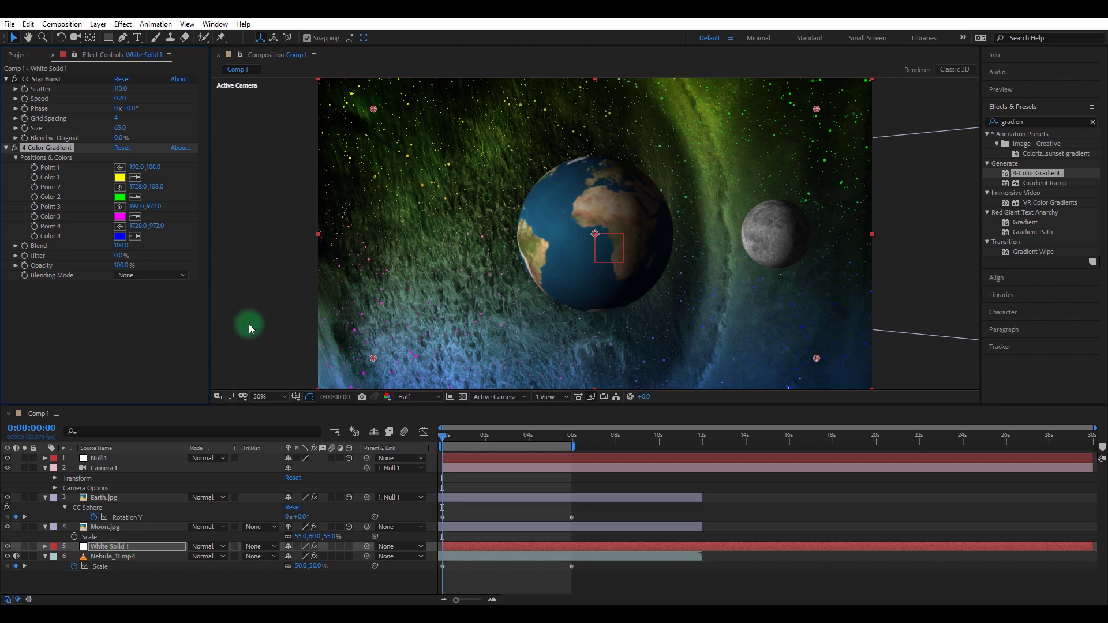
# - Reposition the 4-Color Gradient's four points closer around the Earth, keeping one point toward each corner of the frame
pyautogui.click(121, 167)
pyautogui.click(403, 156)
pyautogui.click(120, 187)
pyautogui.click(752, 167)
pyautogui.click(123, 215)
pyautogui.click(1049, 253)
pyautogui.click(120, 206)
pyautogui.click(428, 323)
pyautogui.click(120, 226)
pyautogui.click(769, 321)
# - Pick new colors for Color 1 through Color 4 of the 4-Color Gradient on White Solid 1
pyautogui.click(120, 178)
pyautogui.click(807, 272)
pyautogui.click(1049, 235)
pyautogui.click(122, 199)
pyautogui.moveTo(903, 265); pyautogui.dragTo(881, 335)
pyautogui.click(1048, 238)
pyautogui.click(120, 216)
pyautogui.click(917, 348)
pyautogui.click(1047, 235)
pyautogui.click(120, 236)
pyautogui.click(825, 303)
pyautogui.click(1048, 234)
# - Increase the 4-Color Gradient's Blend slightly and preview the composition from the start
pyautogui.moveTo(121, 246); pyautogui.dragTo(136, 245)
pyautogui.moveTo(451, 436); pyautogui.dragTo(420, 442)
pyautogui.press('space')
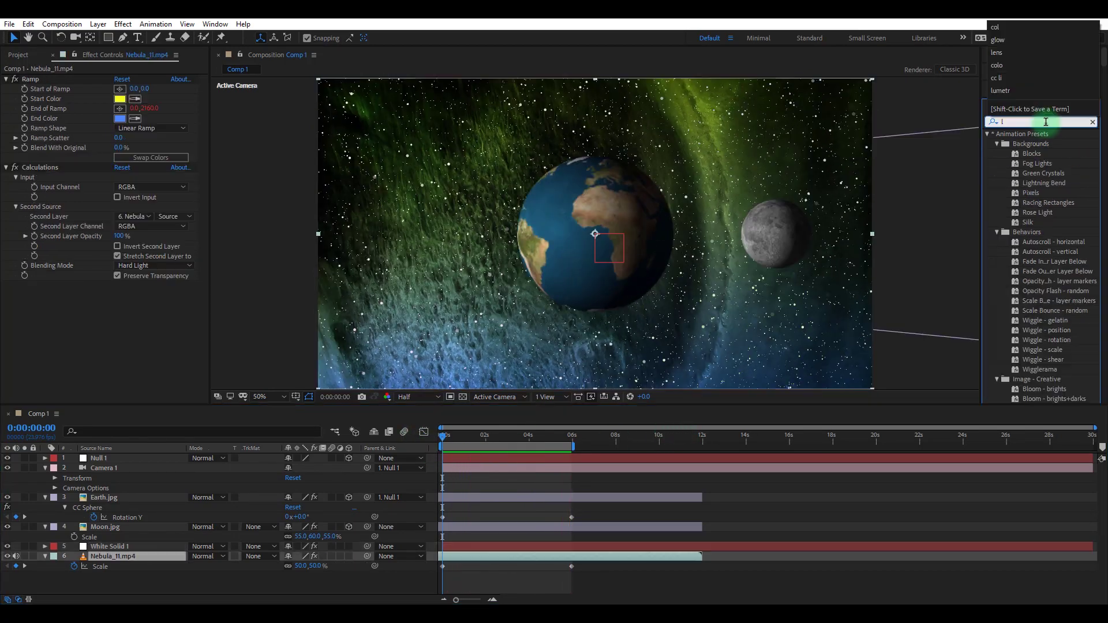
# - Apply CC Lens to the Nebula_11.mp4 layer and set its Size to 500
pyautogui.write('le')
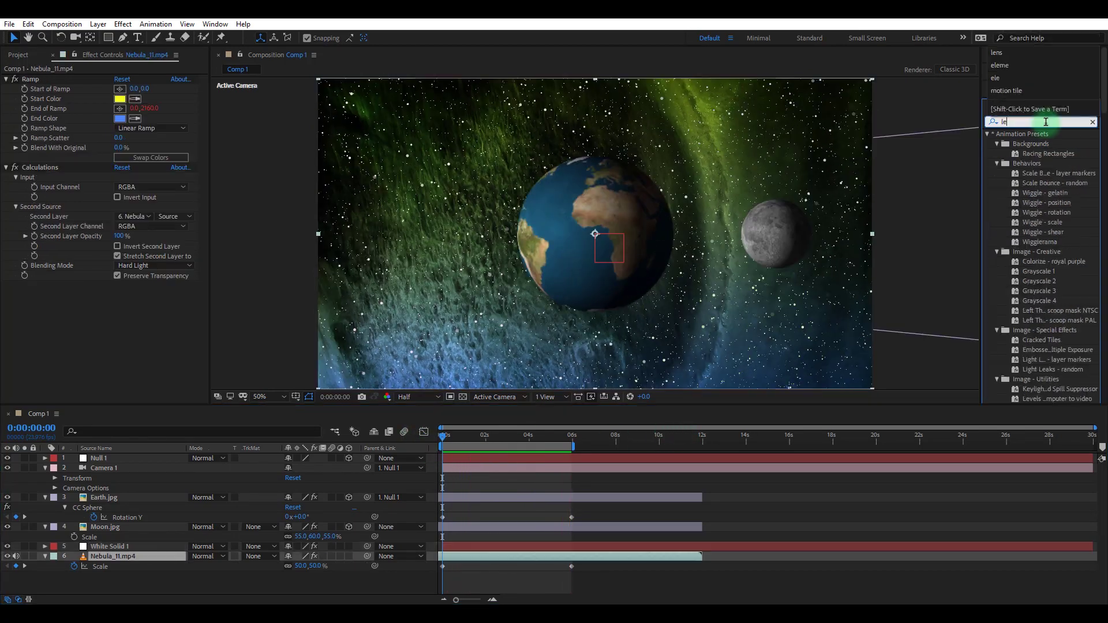
pyautogui.write('ns')
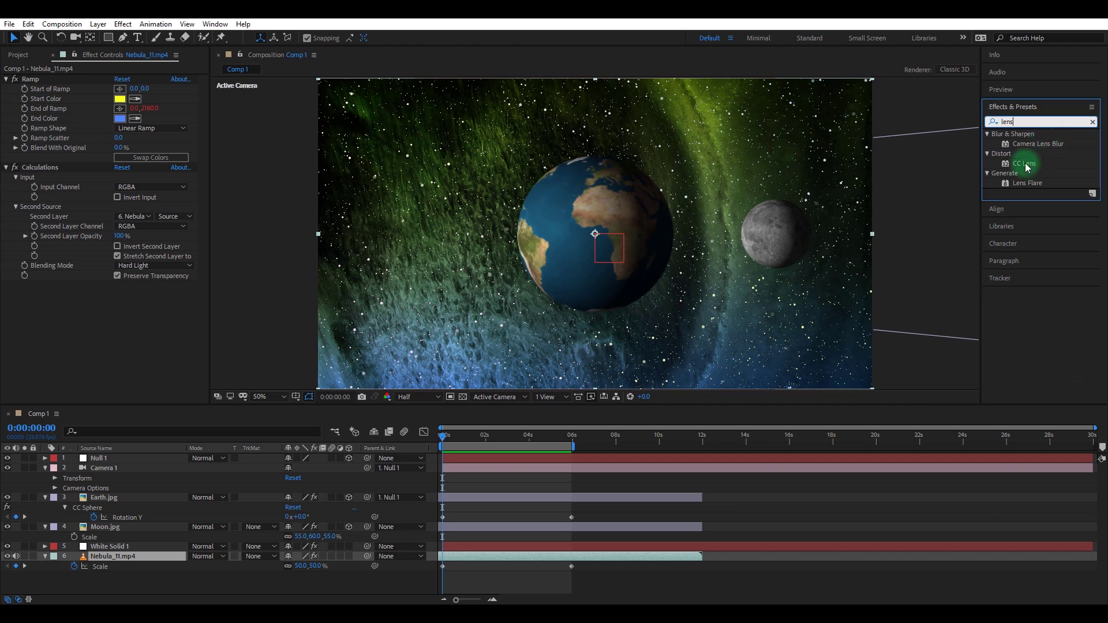
pyautogui.moveTo(1029, 167); pyautogui.dragTo(128, 560)
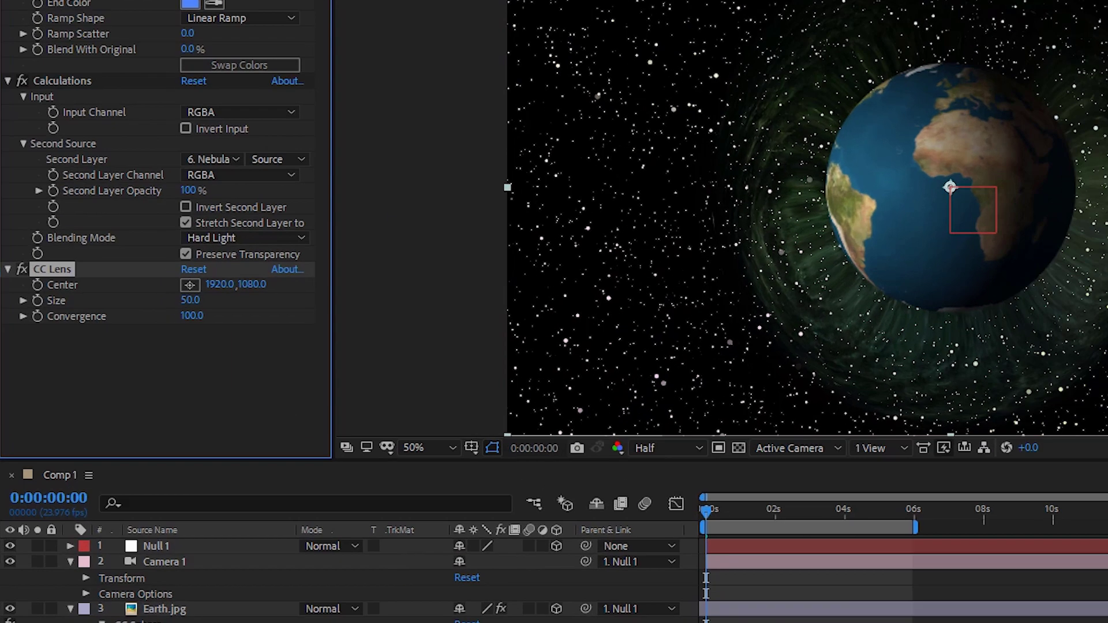
pyautogui.click(68, 269)
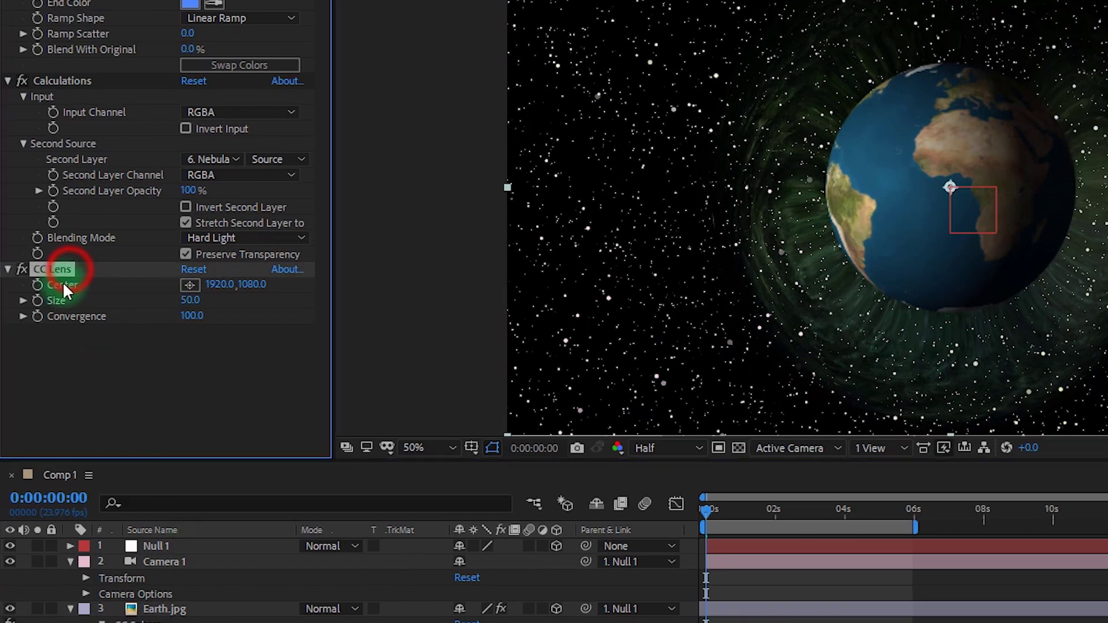
pyautogui.click(191, 300)
pyautogui.write('500')
pyautogui.press('Return')
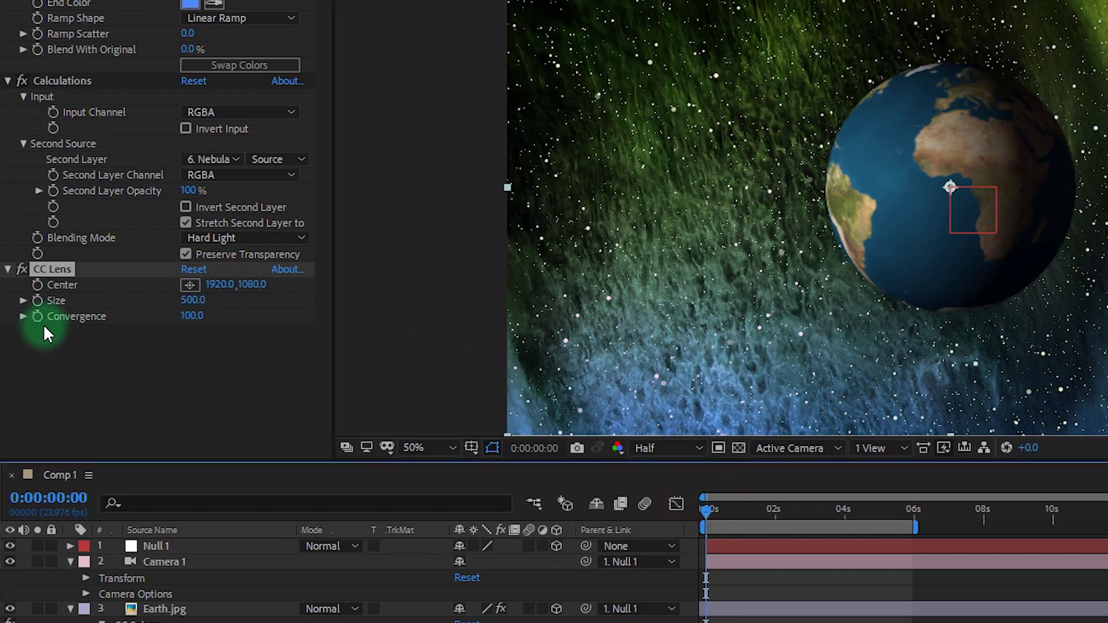
# - Try a CC Lens Convergence of 81 on the nebula layer and reset it to the default
pyautogui.moveTo(192, 315)
pyautogui.mouseDown()
pyautogui.moveTo(183, 327)
pyautogui.moveTo(234, 321)
pyautogui.moveTo(190, 321)
pyautogui.mouseUp()
pyautogui.rightClick(142, 313)
pyautogui.click(174, 440)
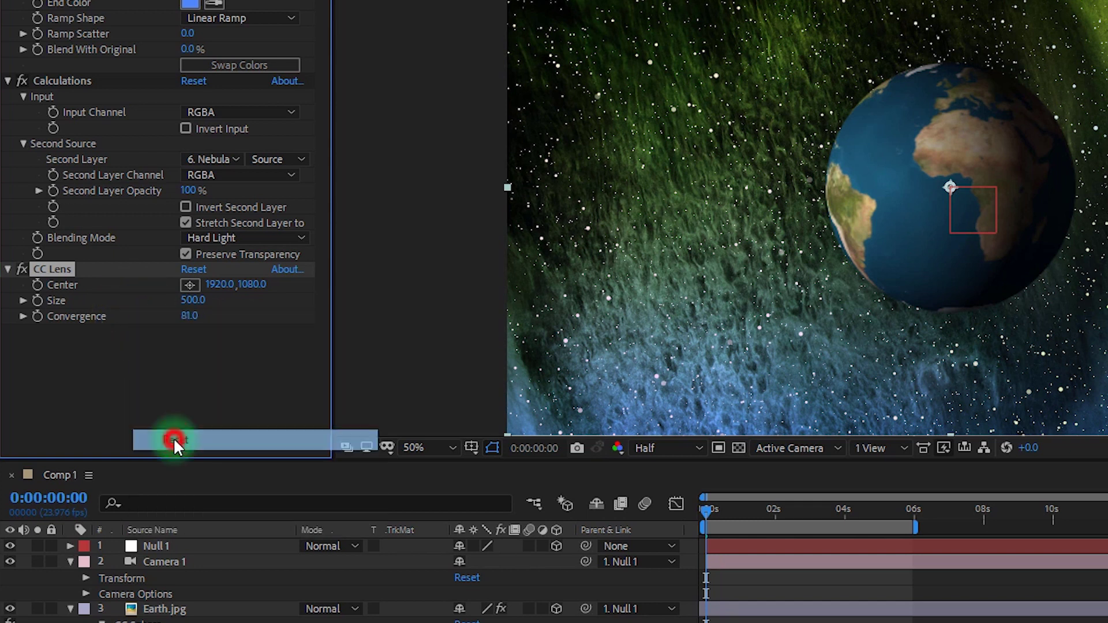
# - Animate the CC Lens Size from 500 at 0:00:00:00 to a smaller value at 0:00:05:23, and preview the result
pyautogui.click(38, 302)
pyautogui.click(913, 510)
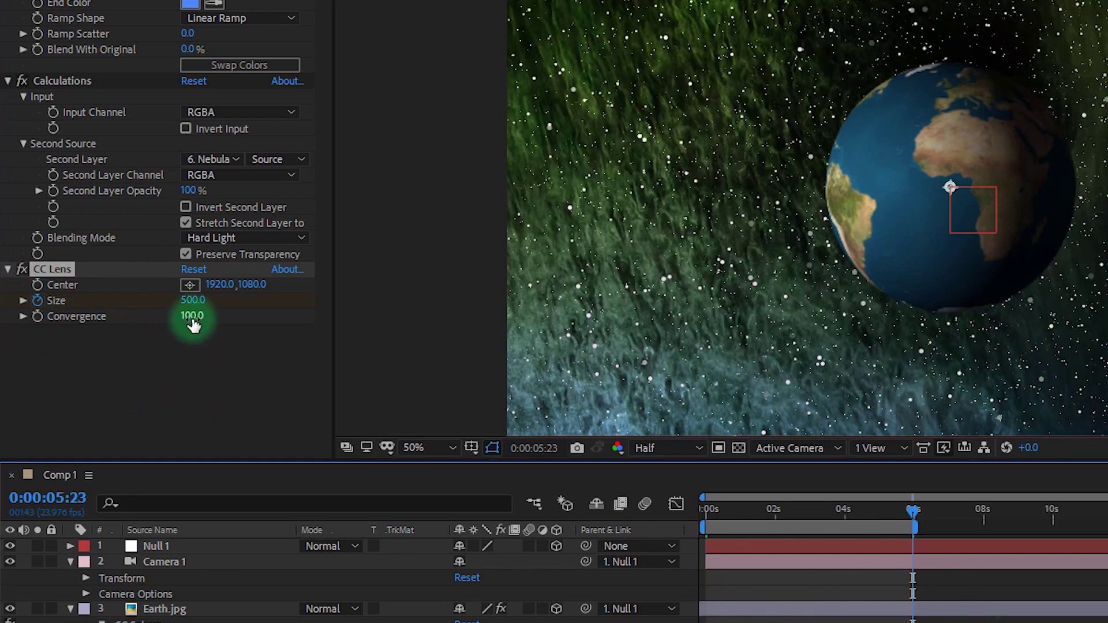
pyautogui.moveTo(194, 303); pyautogui.dragTo(23, 312)
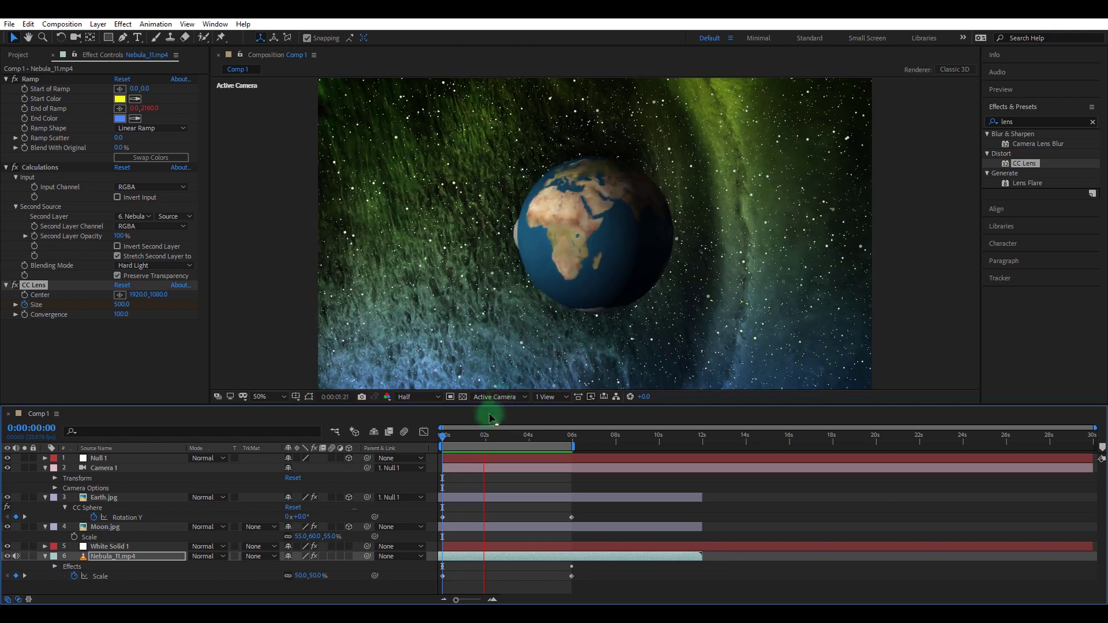
pyautogui.click(435, 438)
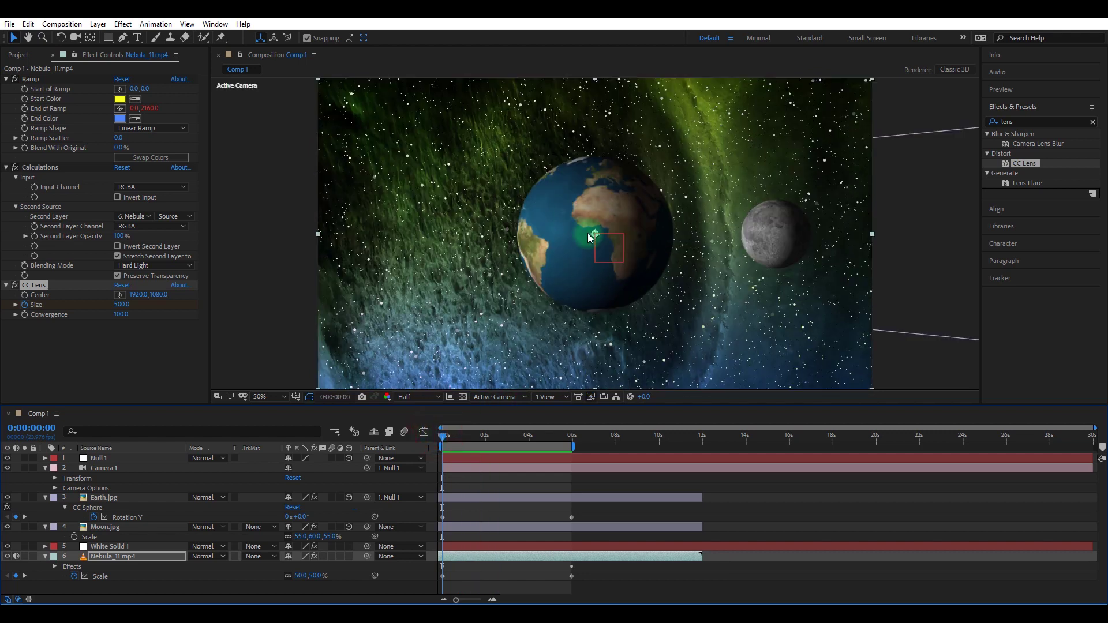